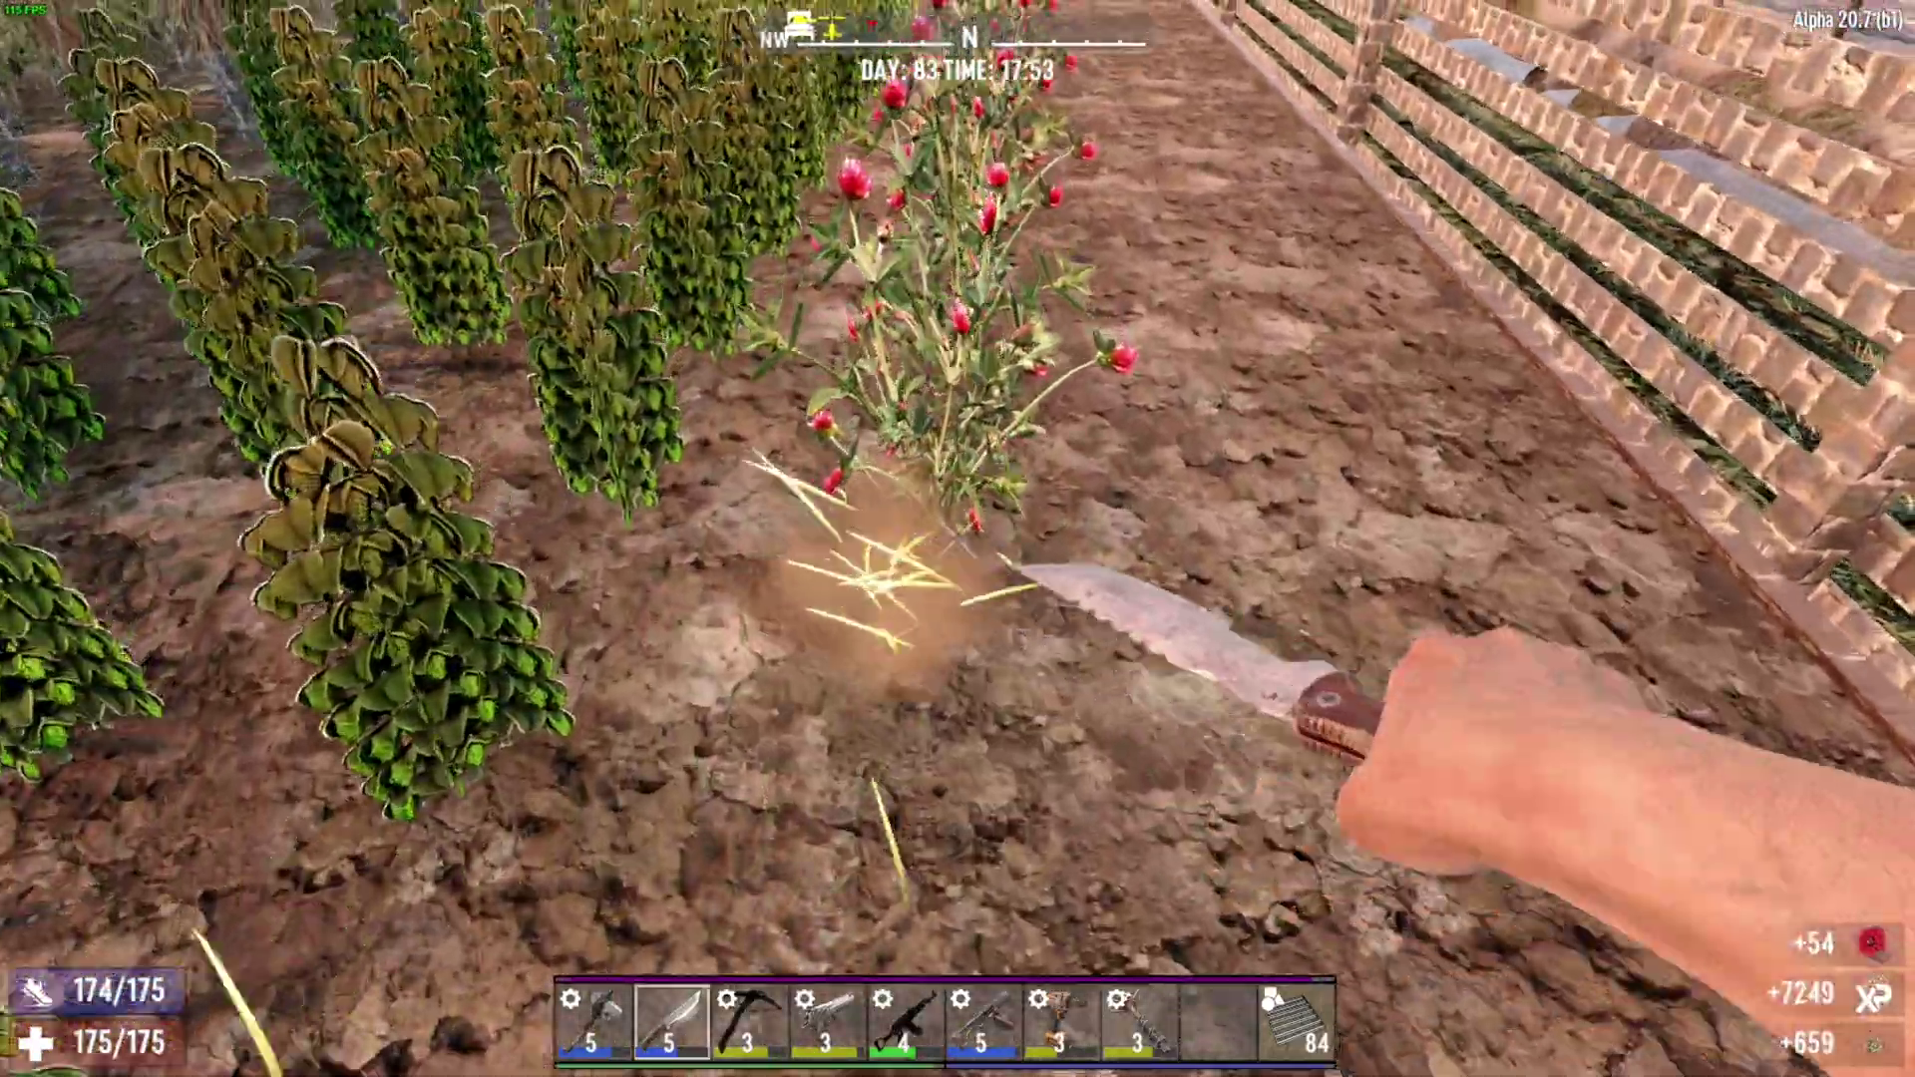
# Harvest the row of chrysanthemums with the knife, reaching 62 flowers and 8404 XP
pyautogui.click(958, 538)
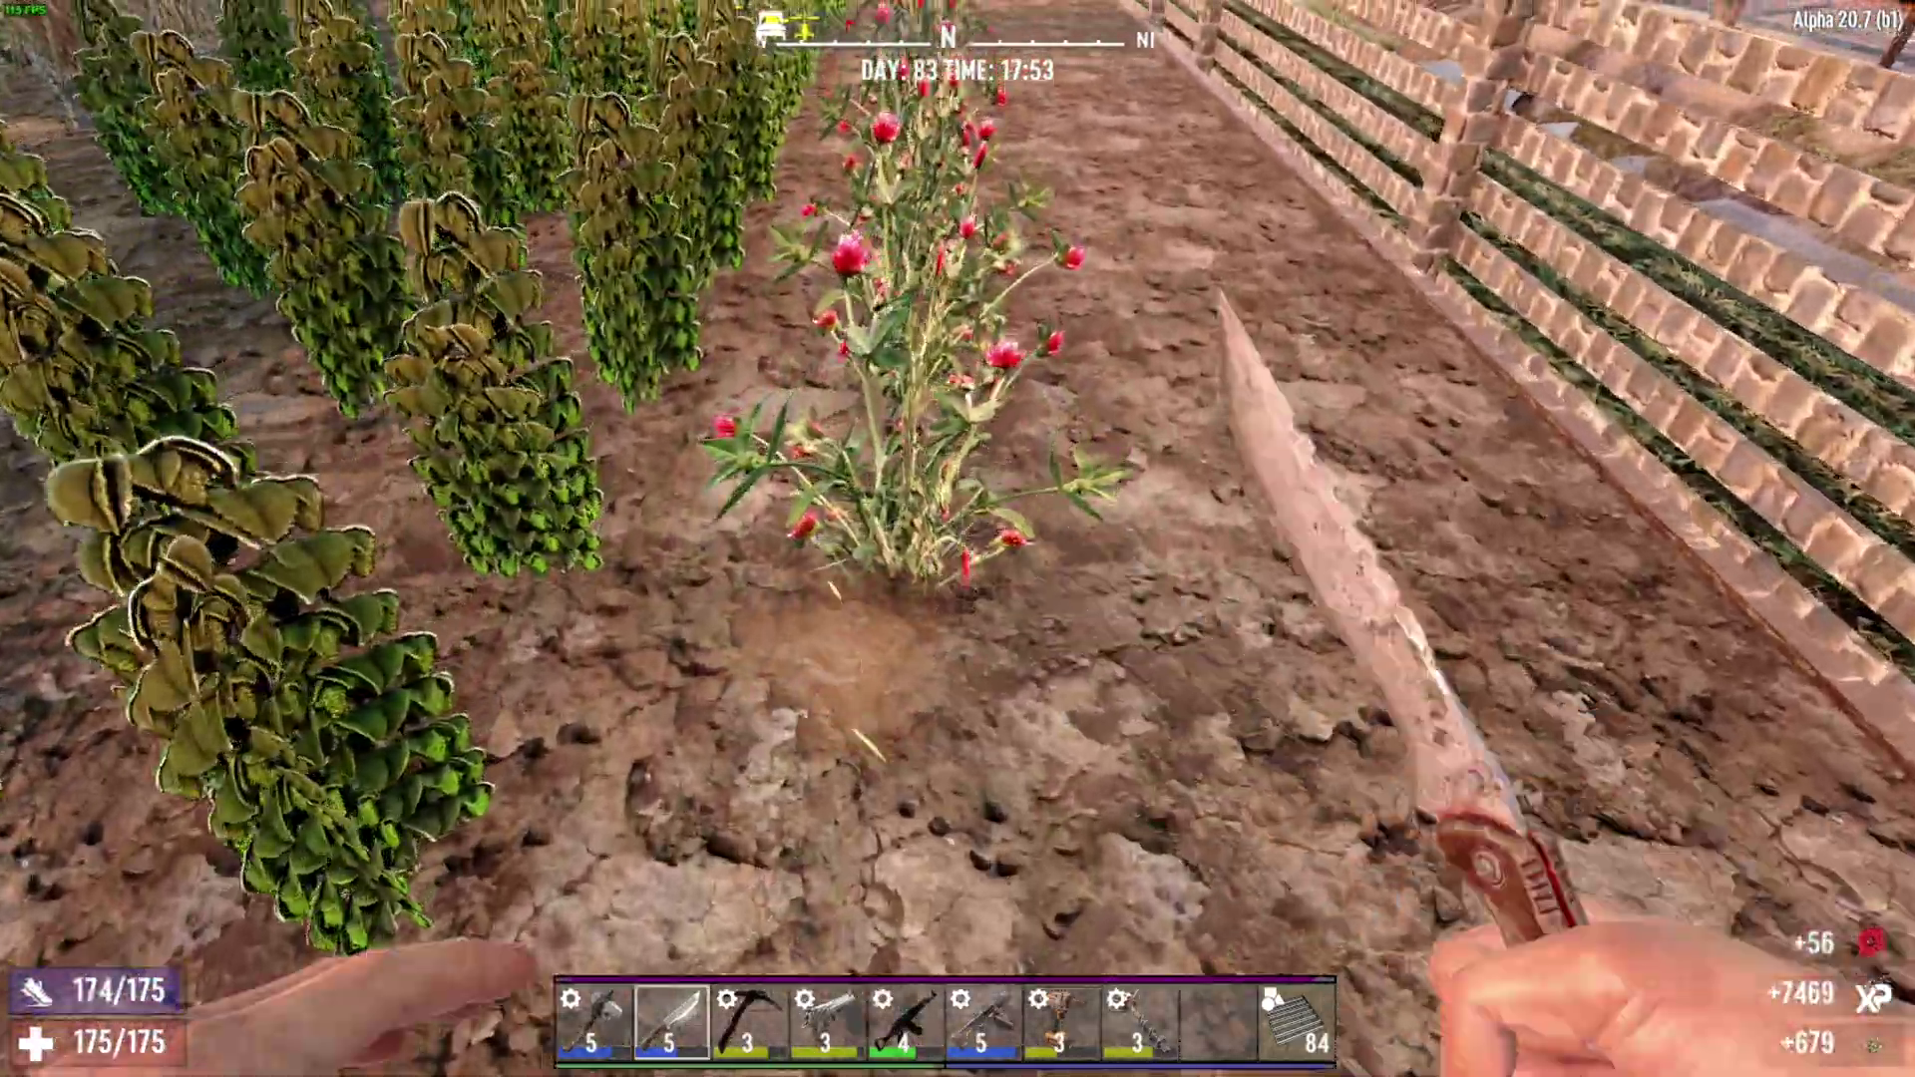
pyautogui.click(957, 538)
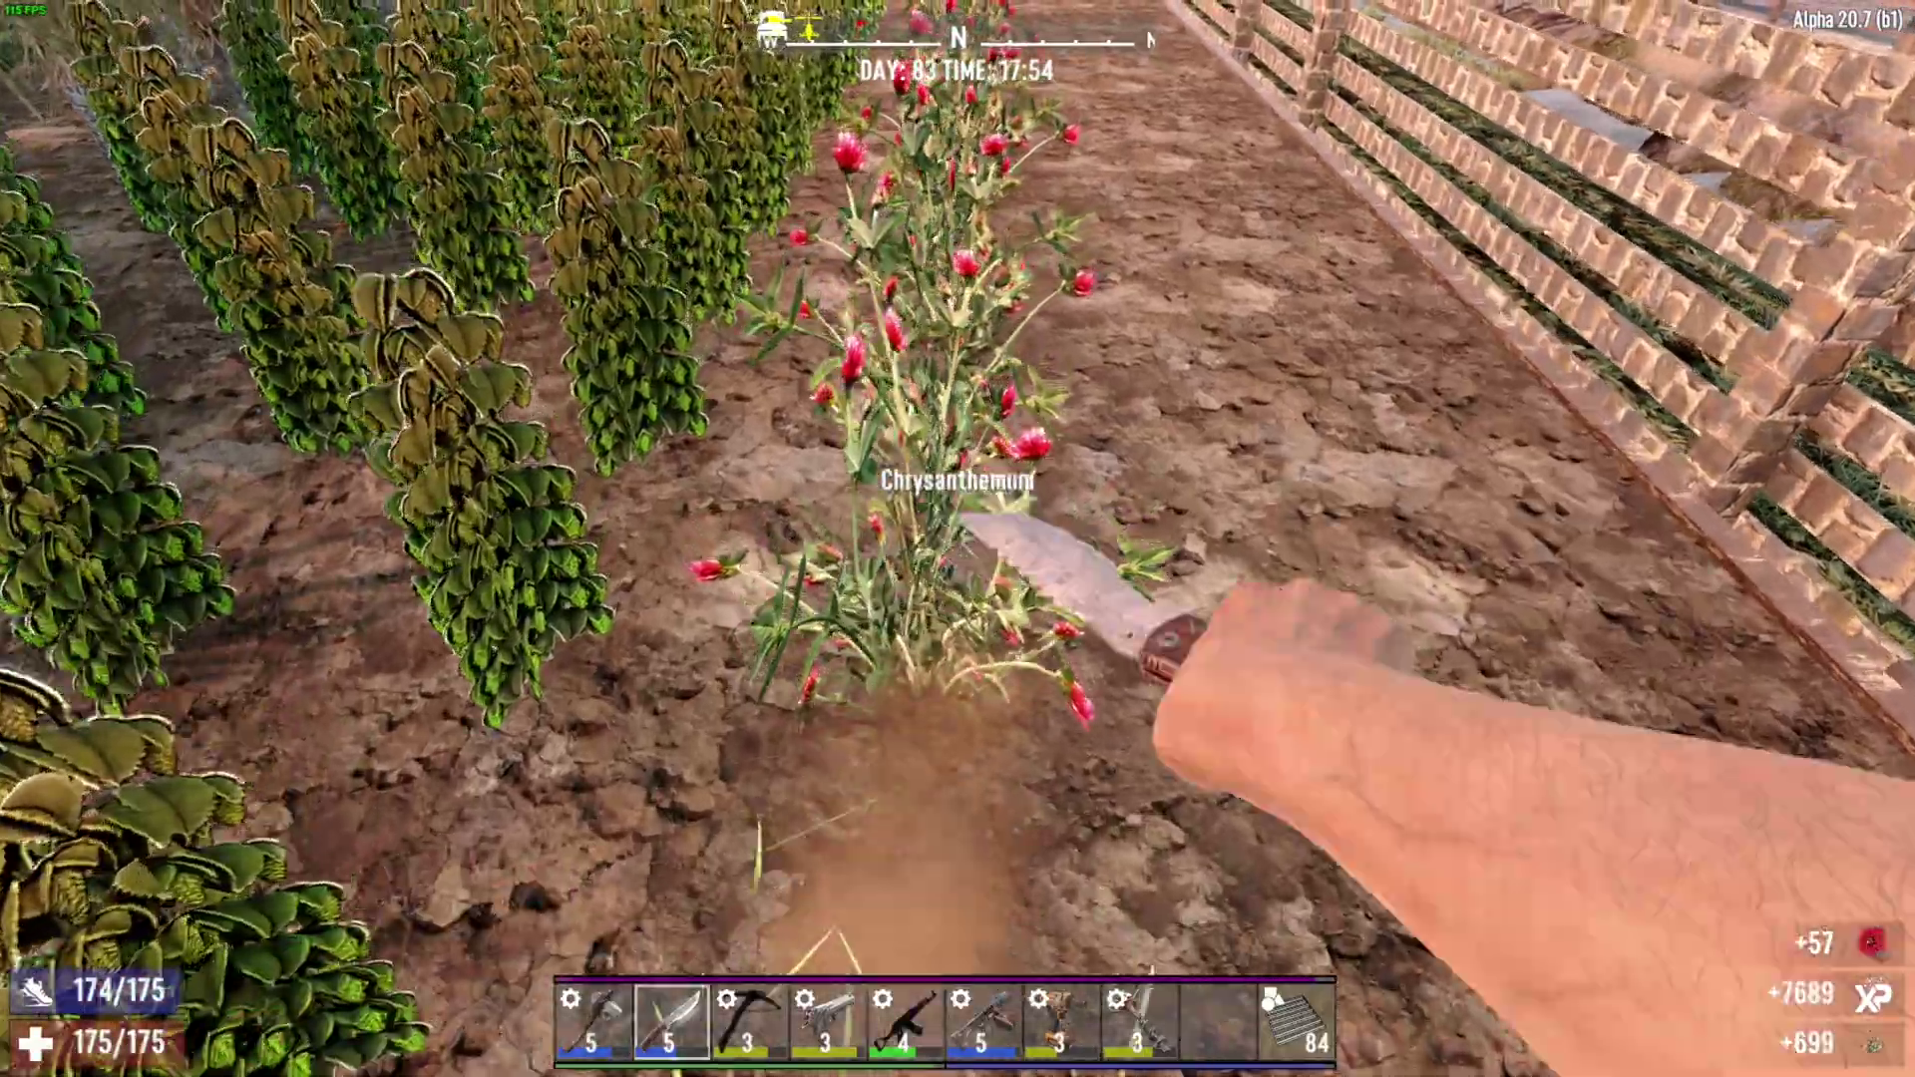
pyautogui.click(958, 539)
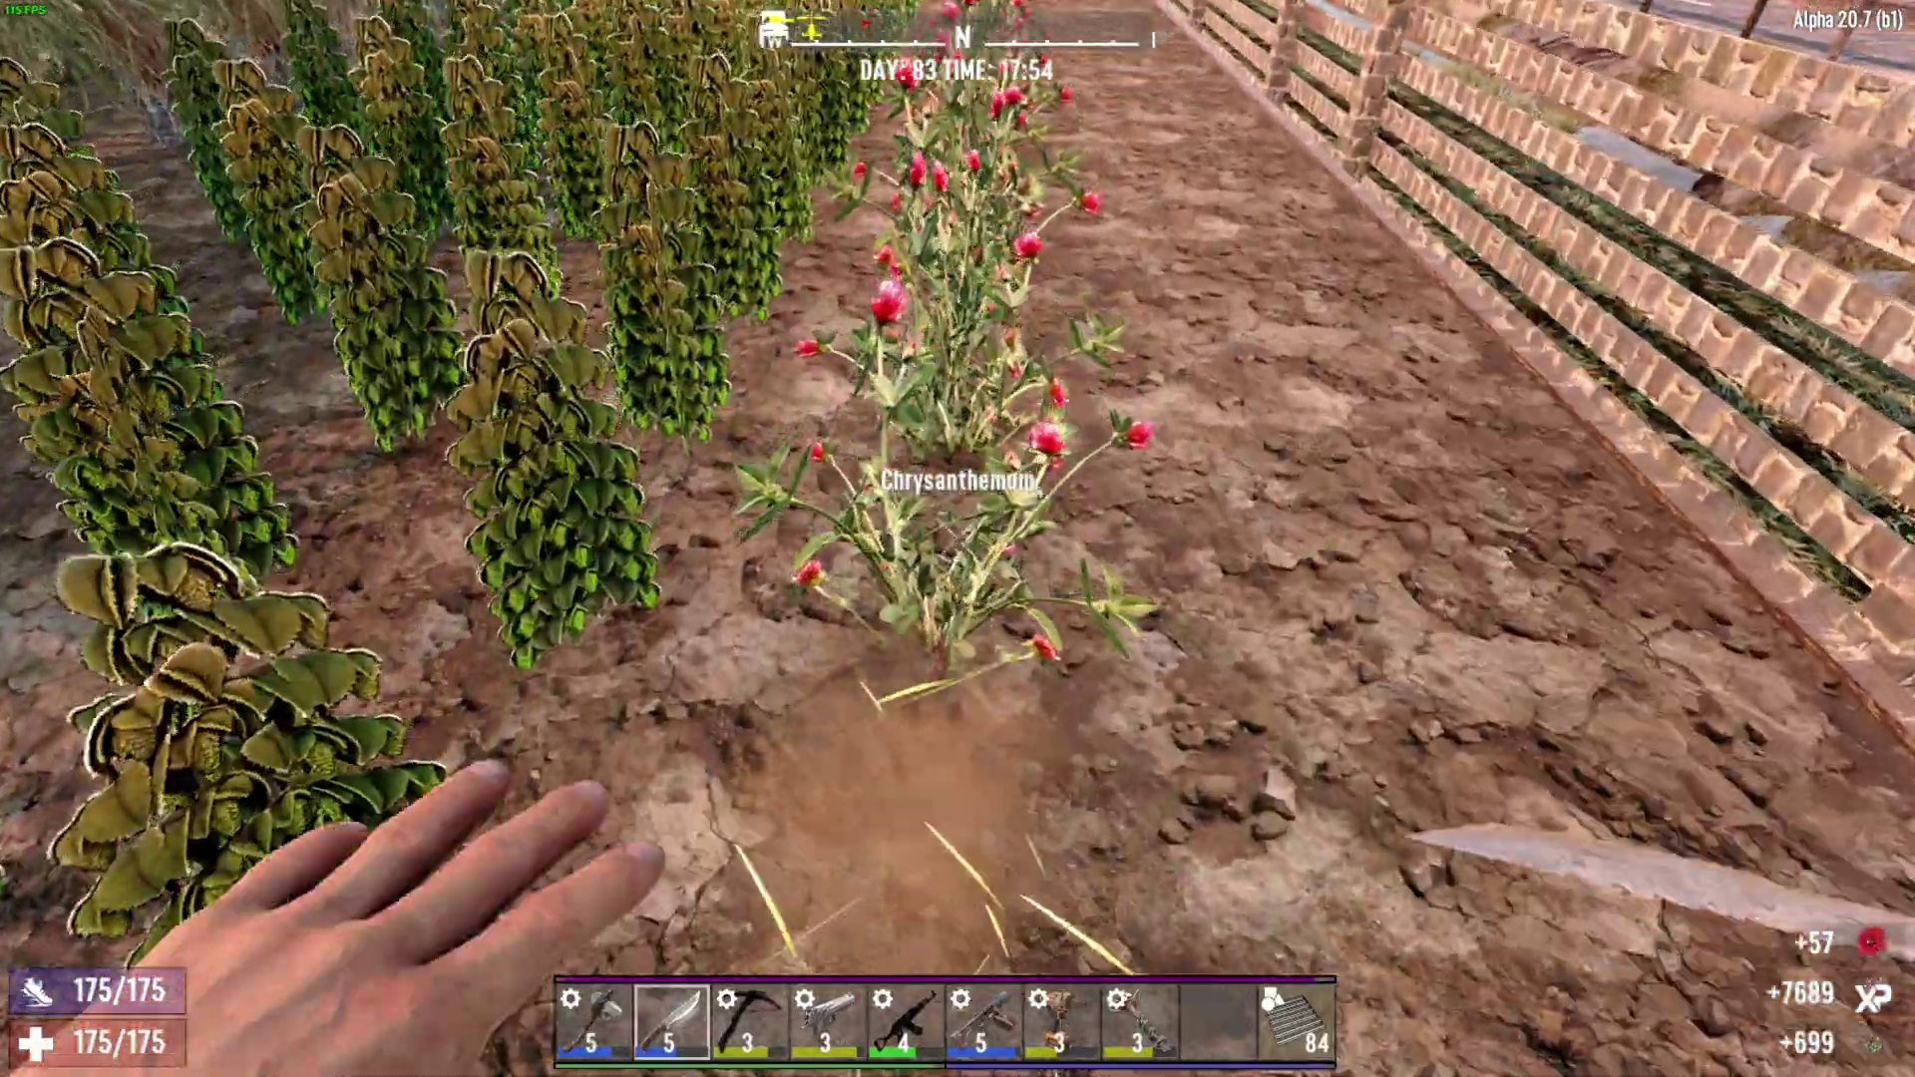
pyautogui.click(958, 539)
pyautogui.click(958, 539)
pyautogui.click(958, 539)
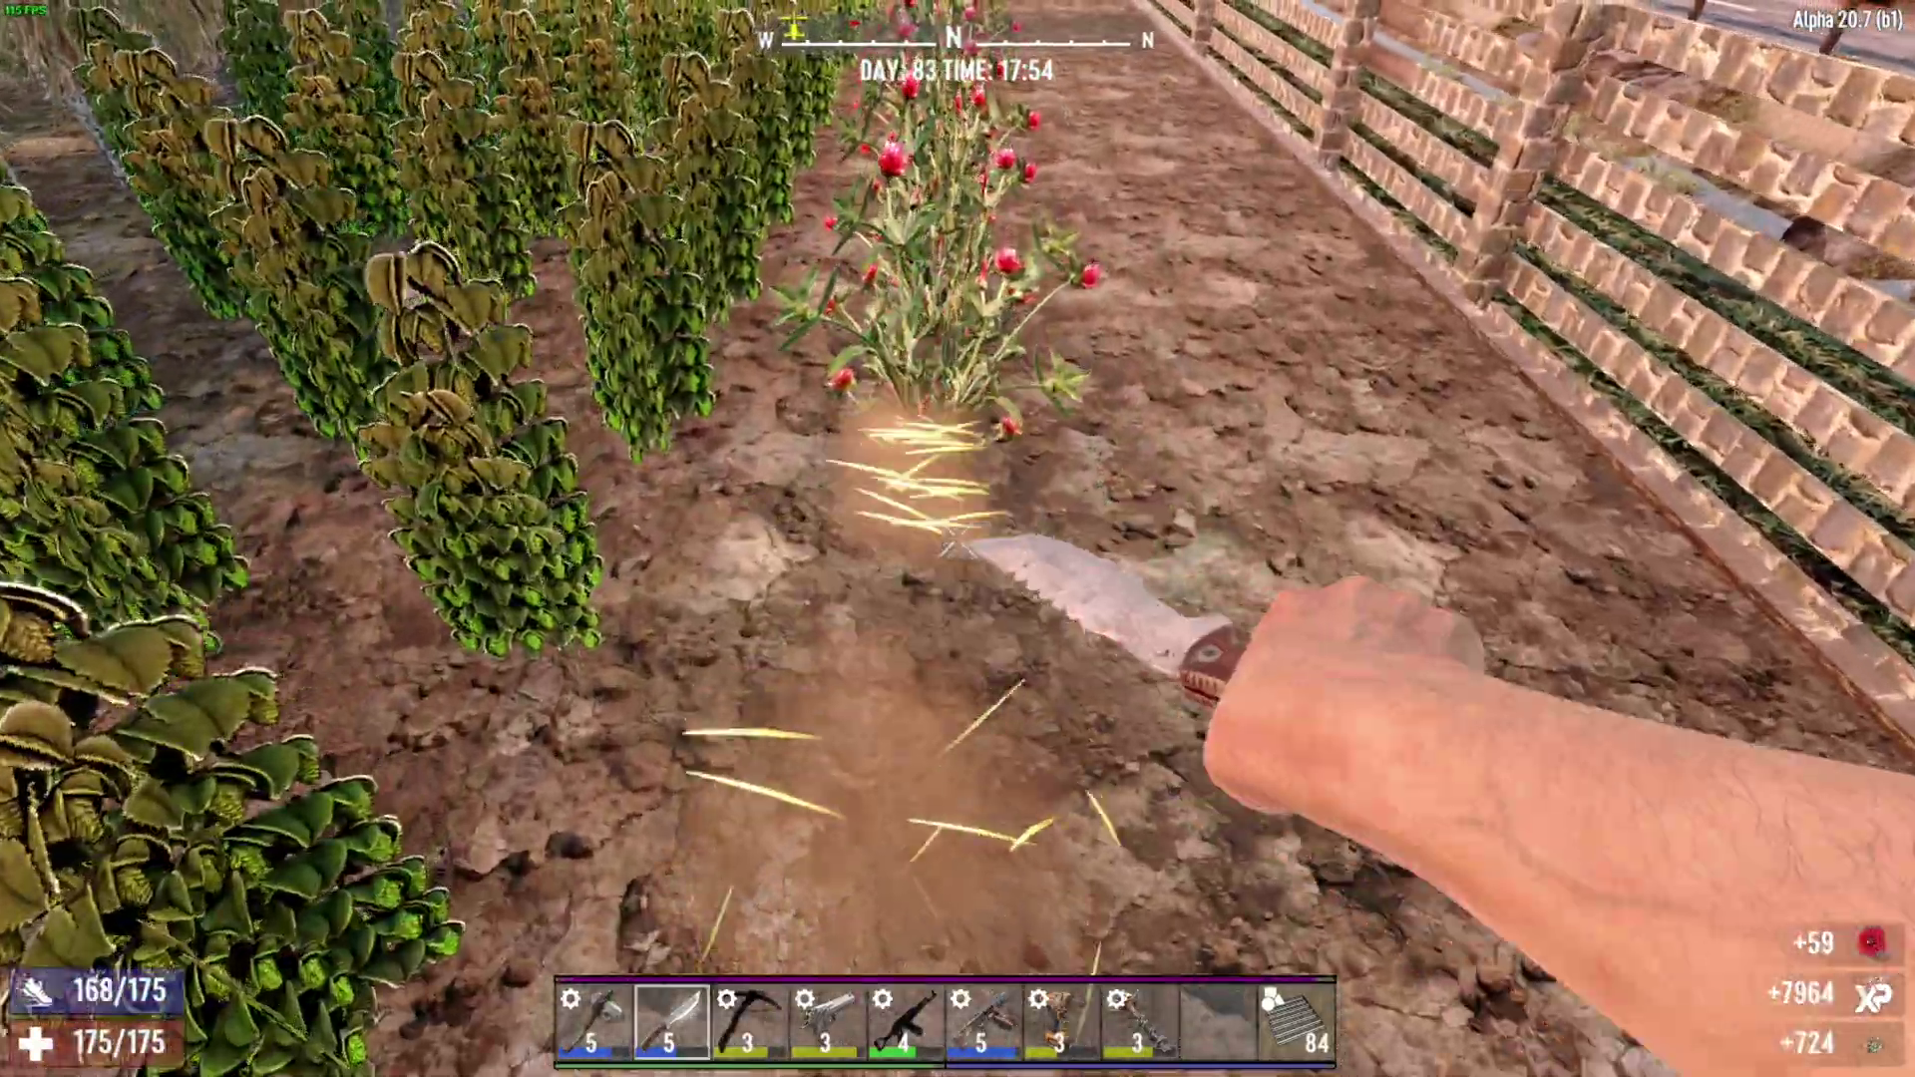
pyautogui.click(957, 539)
pyautogui.click(958, 538)
pyautogui.click(958, 538)
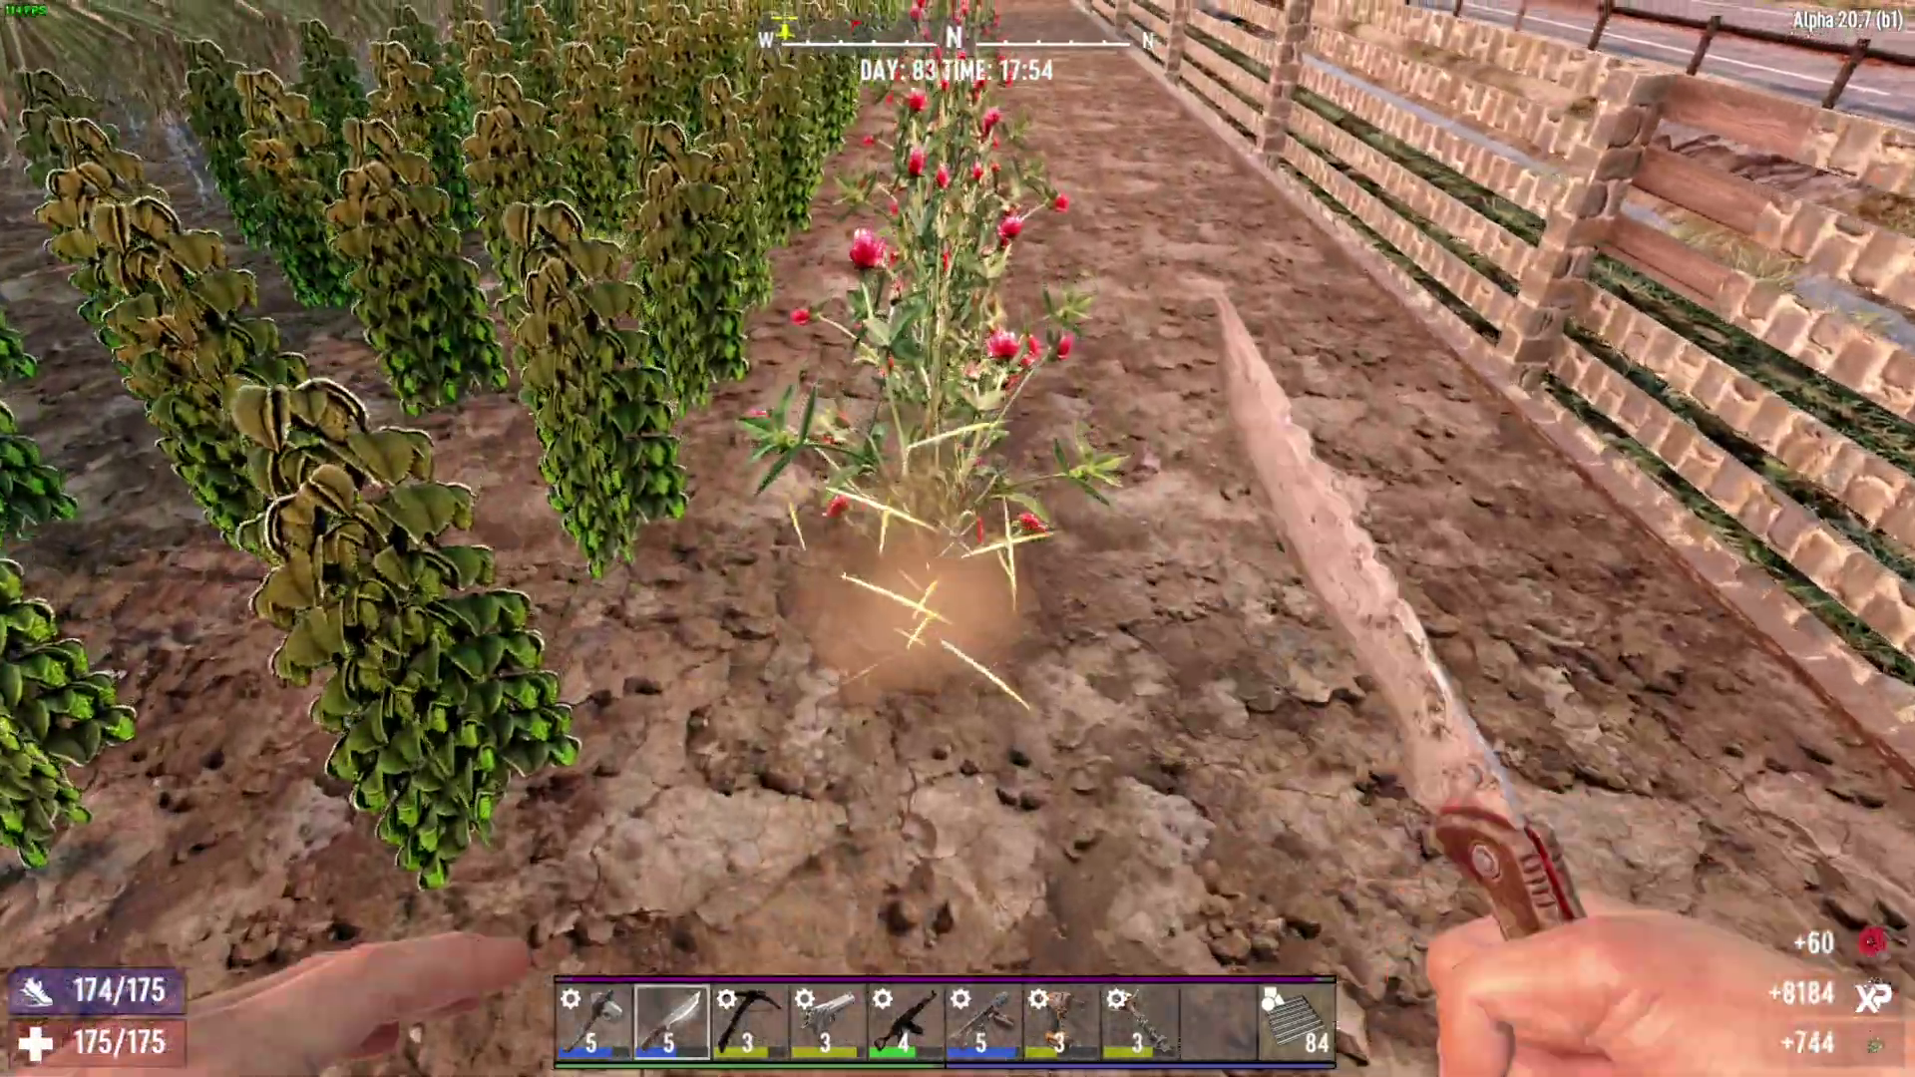
pyautogui.click(957, 539)
pyautogui.click(957, 539)
pyautogui.click(958, 538)
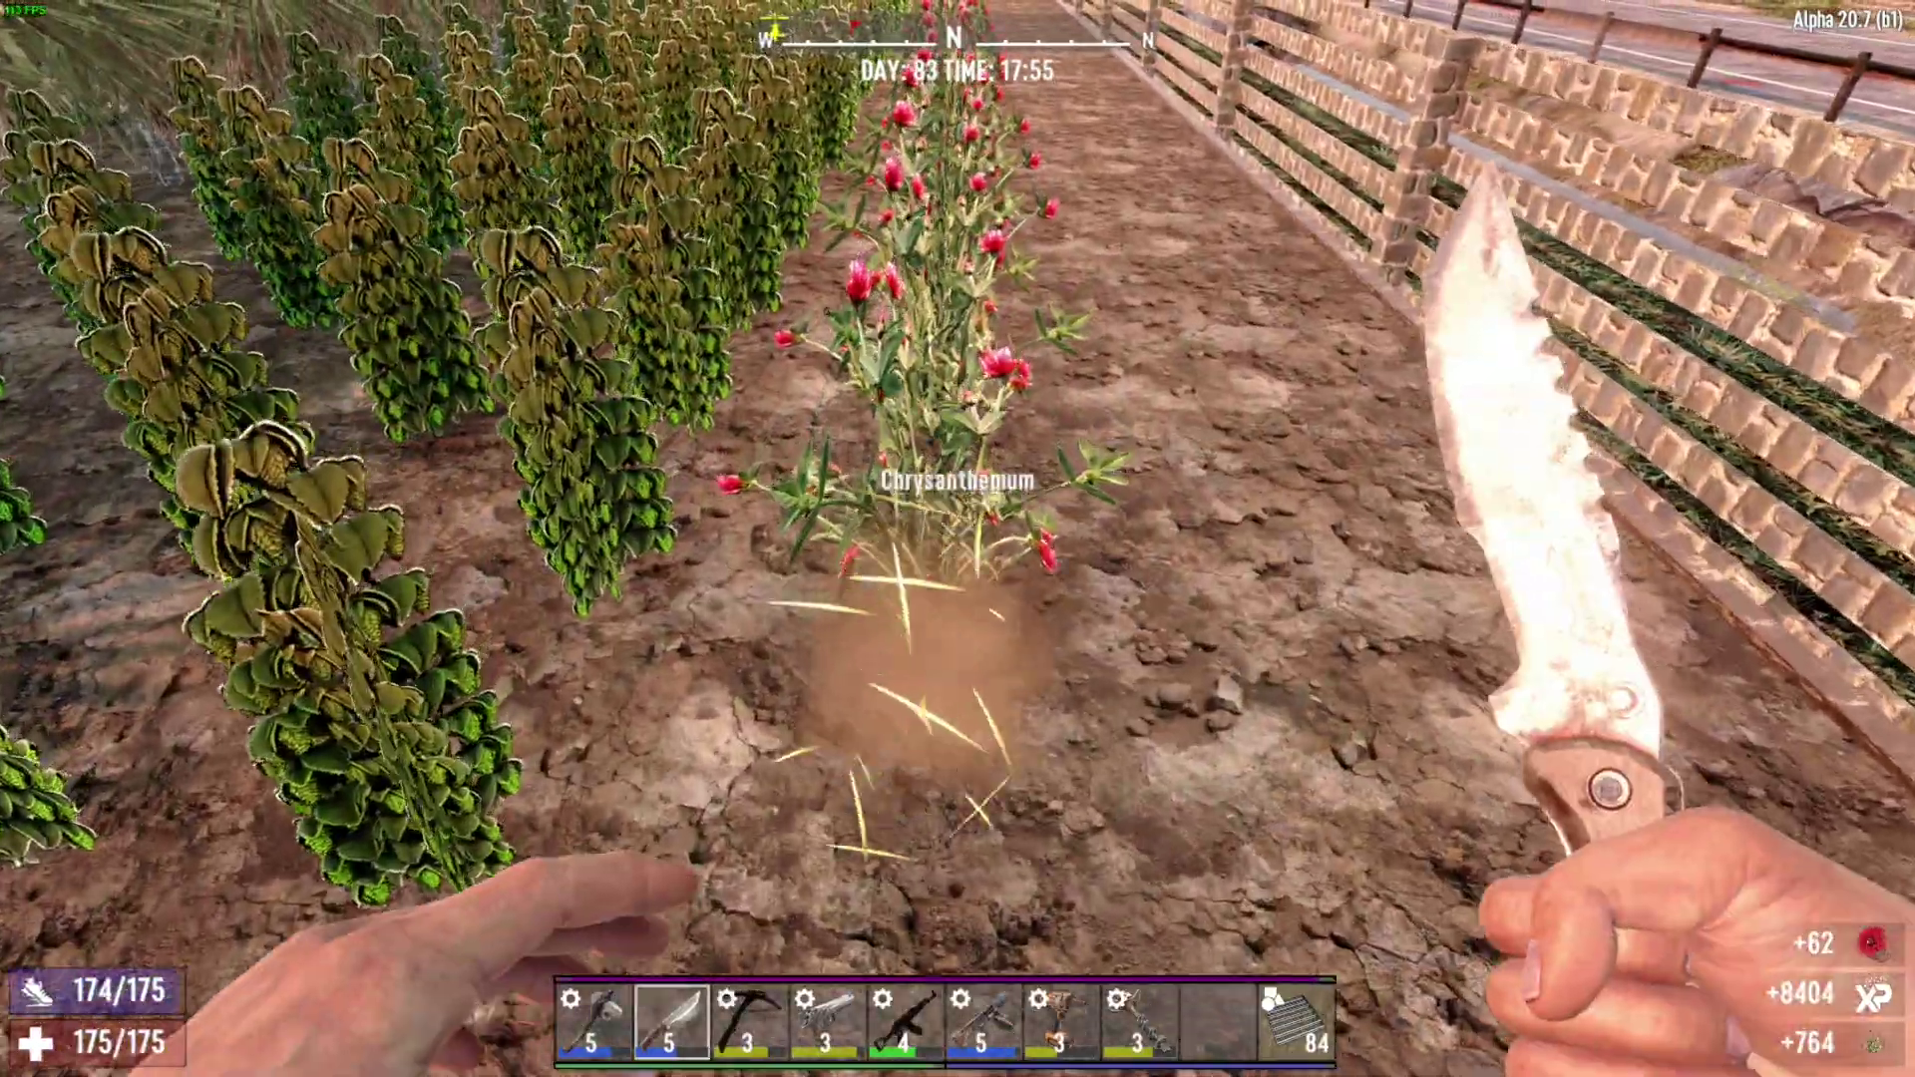
pyautogui.click(958, 538)
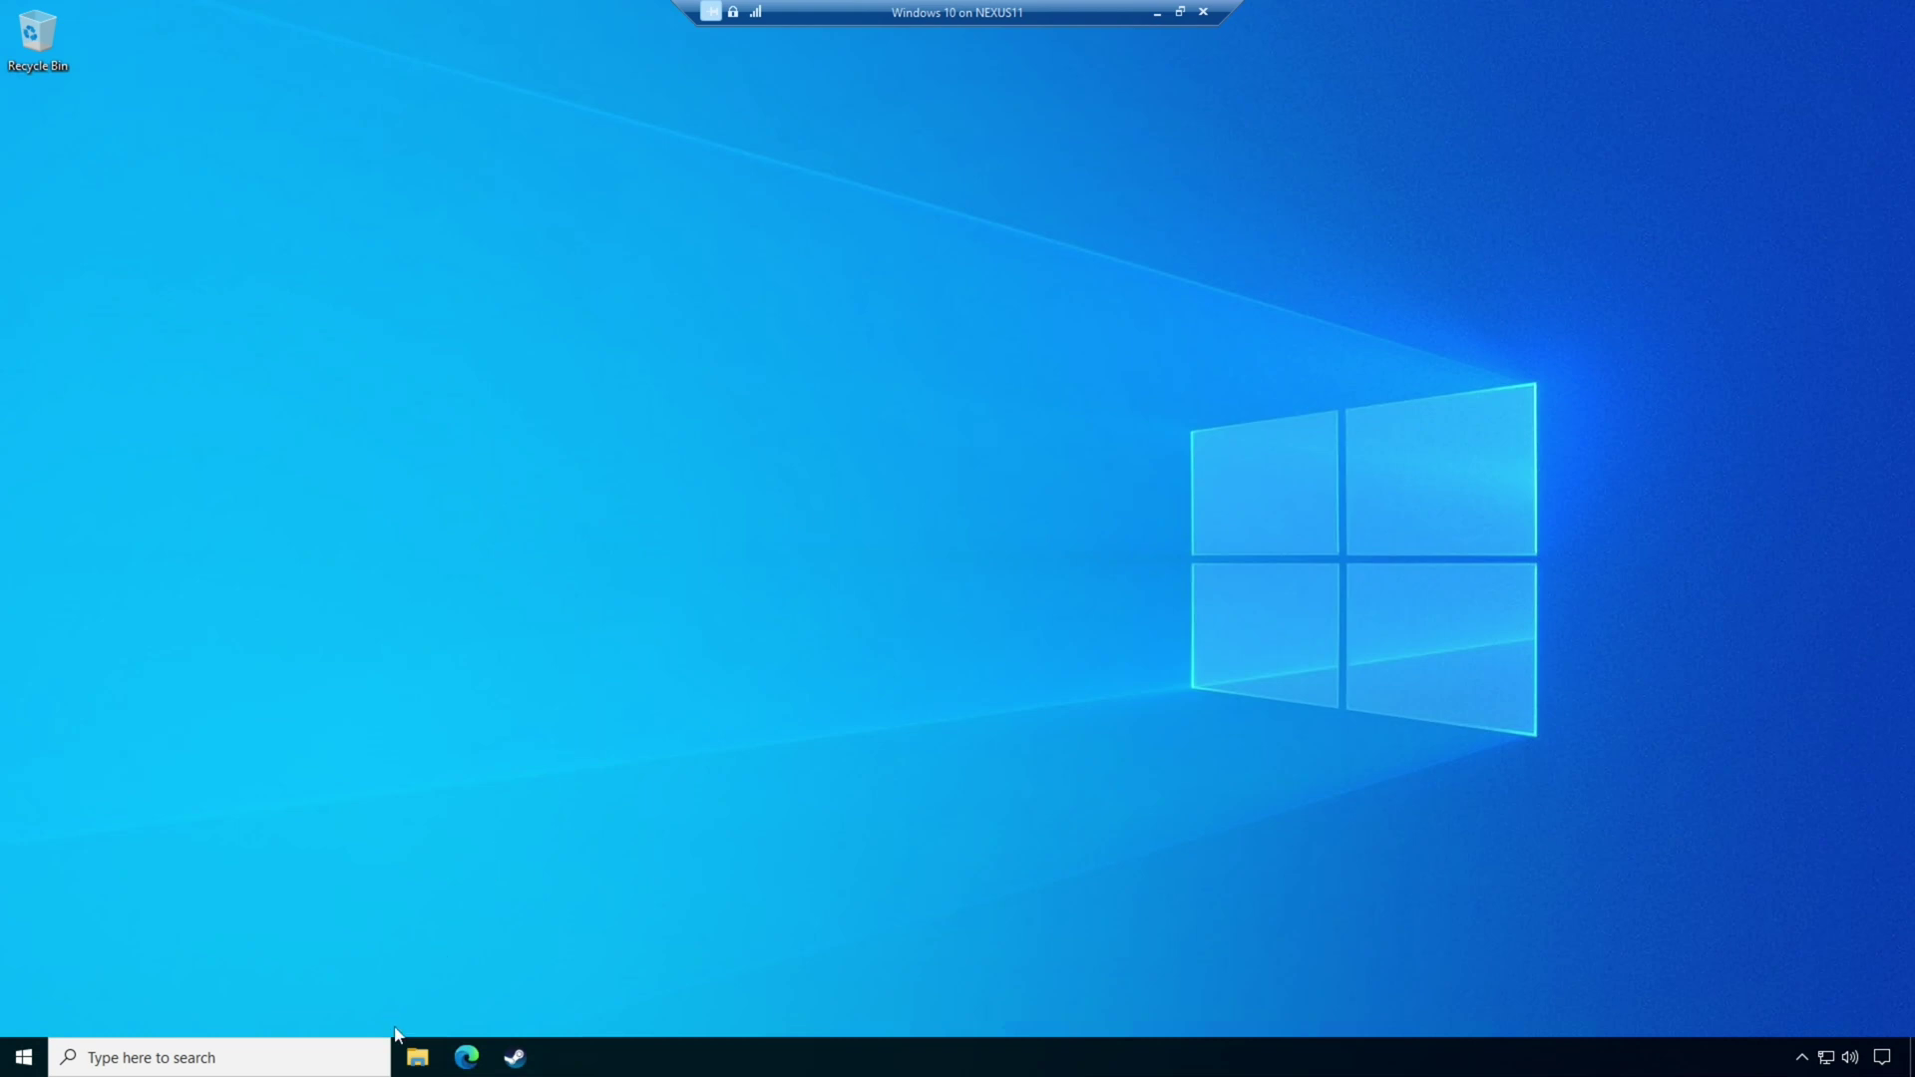
# Open File Explorer and go to This PC > Local Disk (C:)
pyautogui.click(416, 1056)
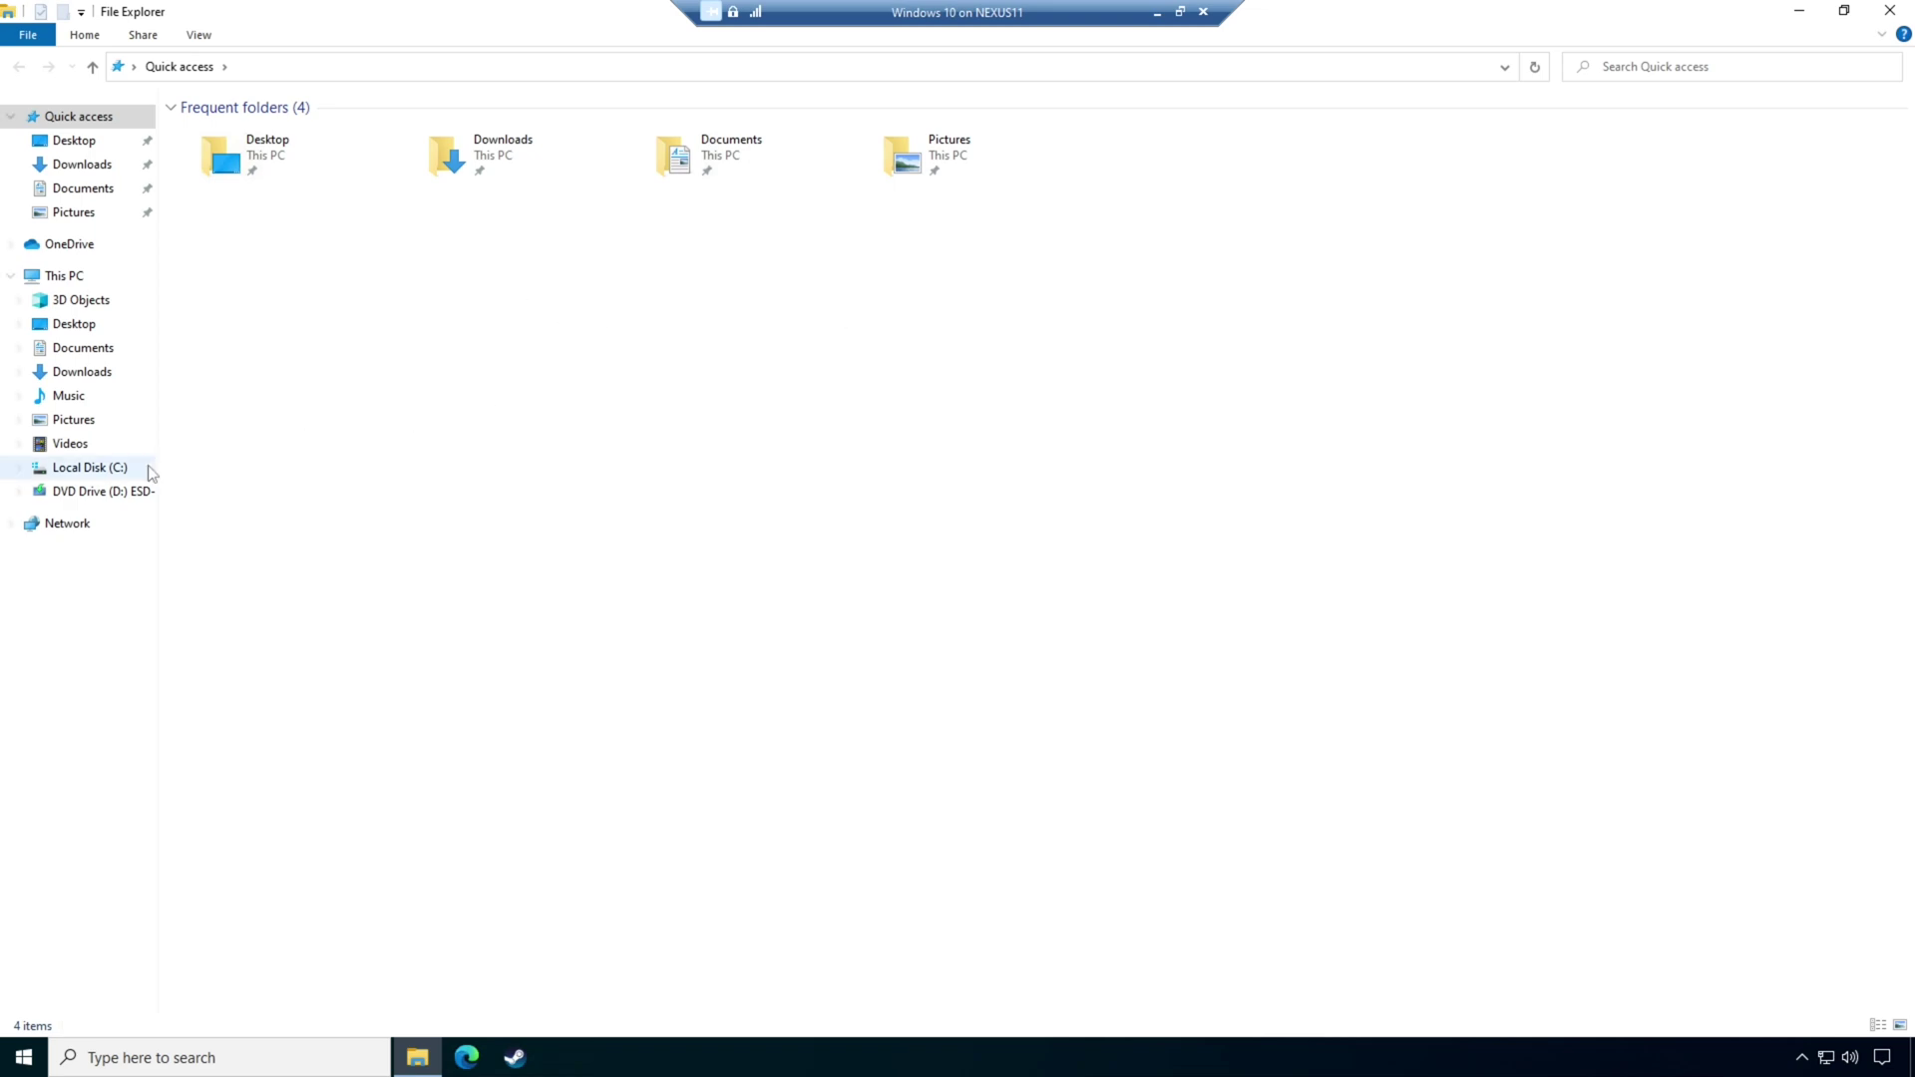
pyautogui.click(64, 276)
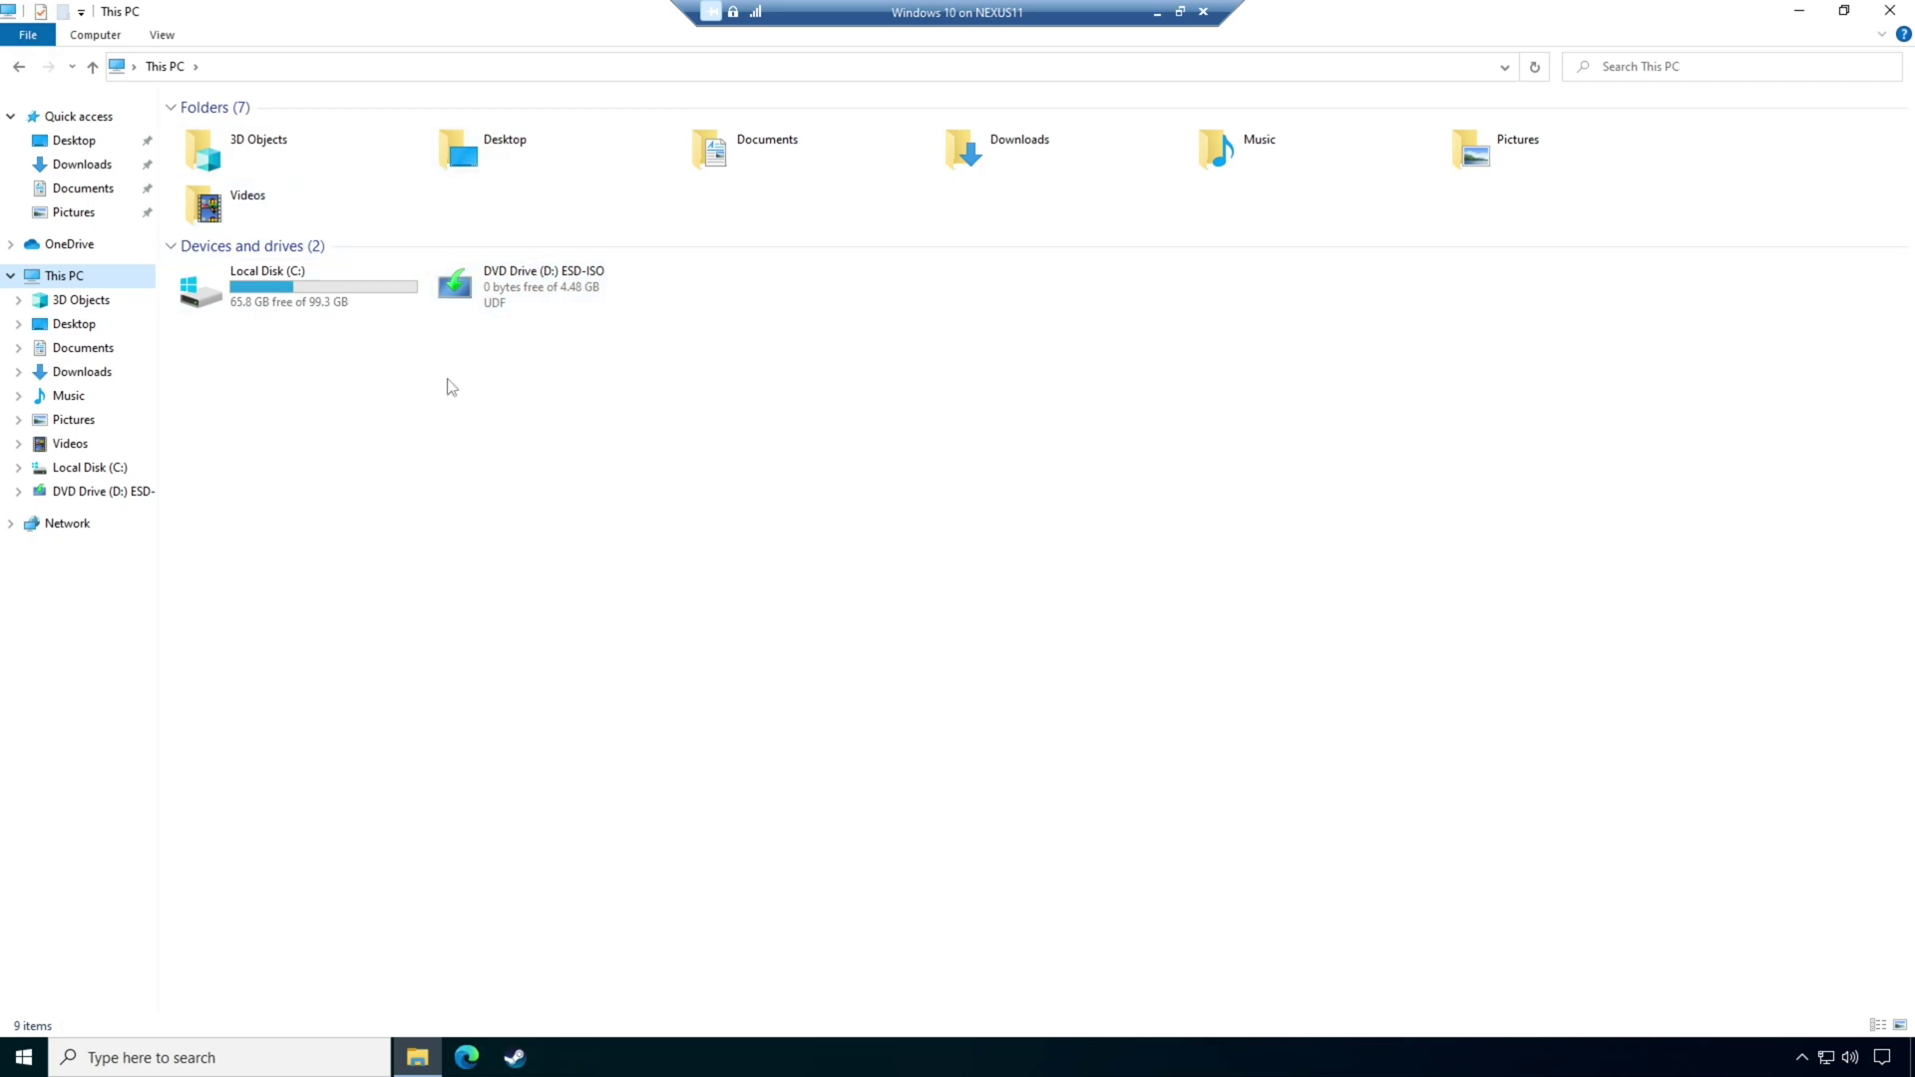
pyautogui.doubleClick(286, 290)
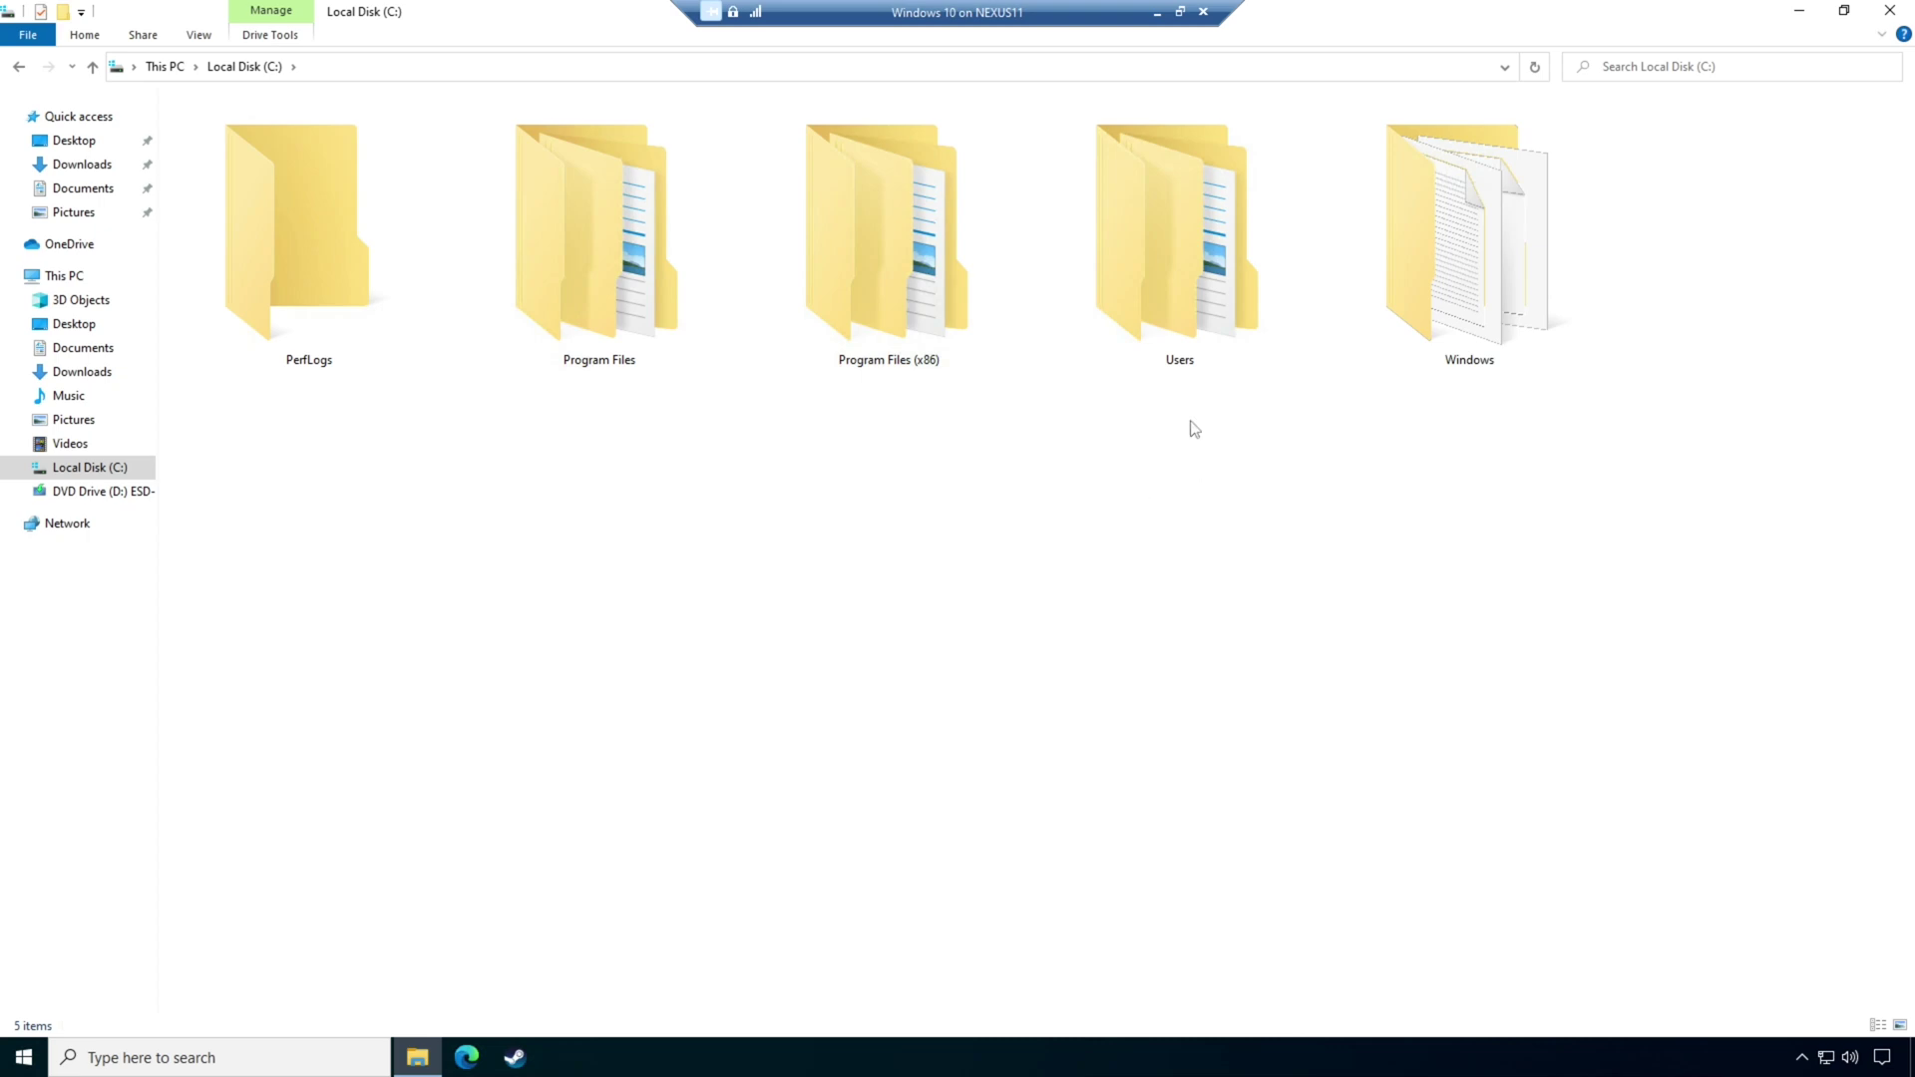
# Open the Users folder, trying Small icons before returning to Extra large icons
pyautogui.doubleClick(1189, 289)
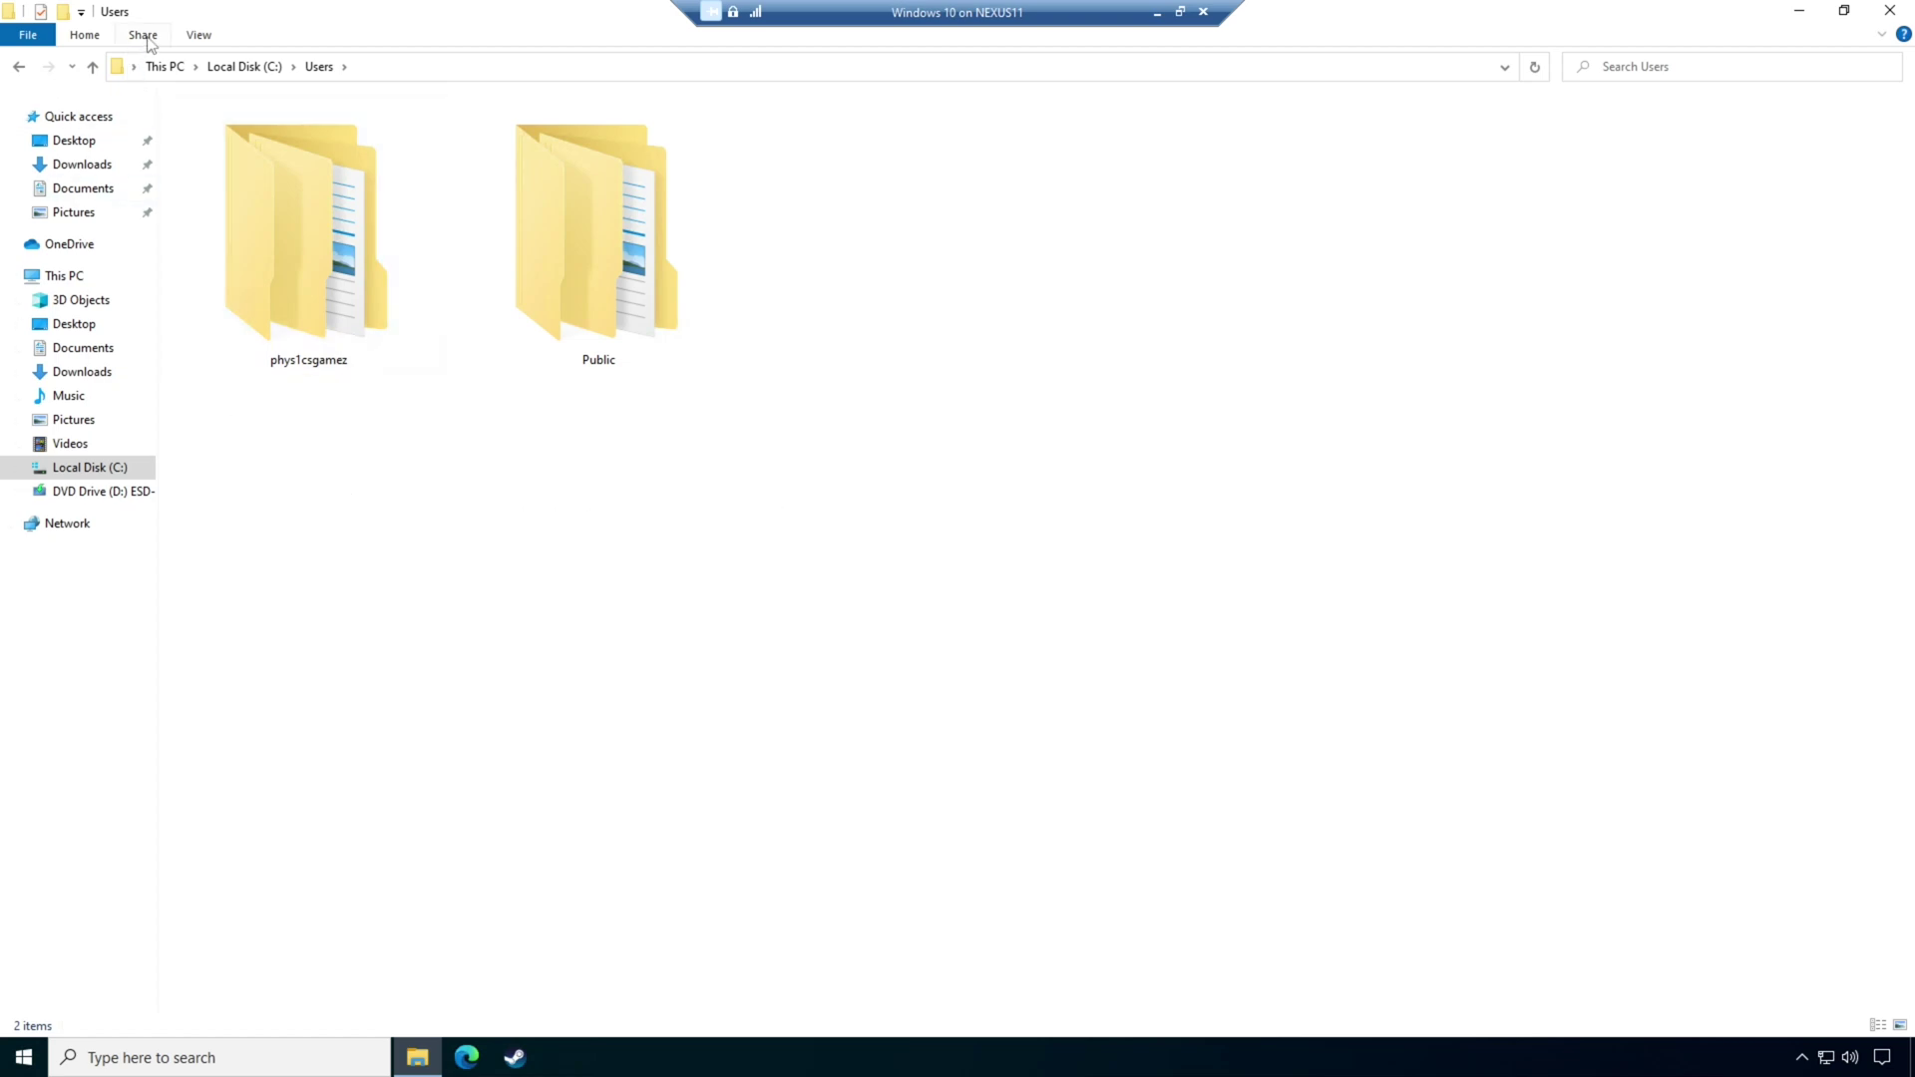
pyautogui.click(200, 36)
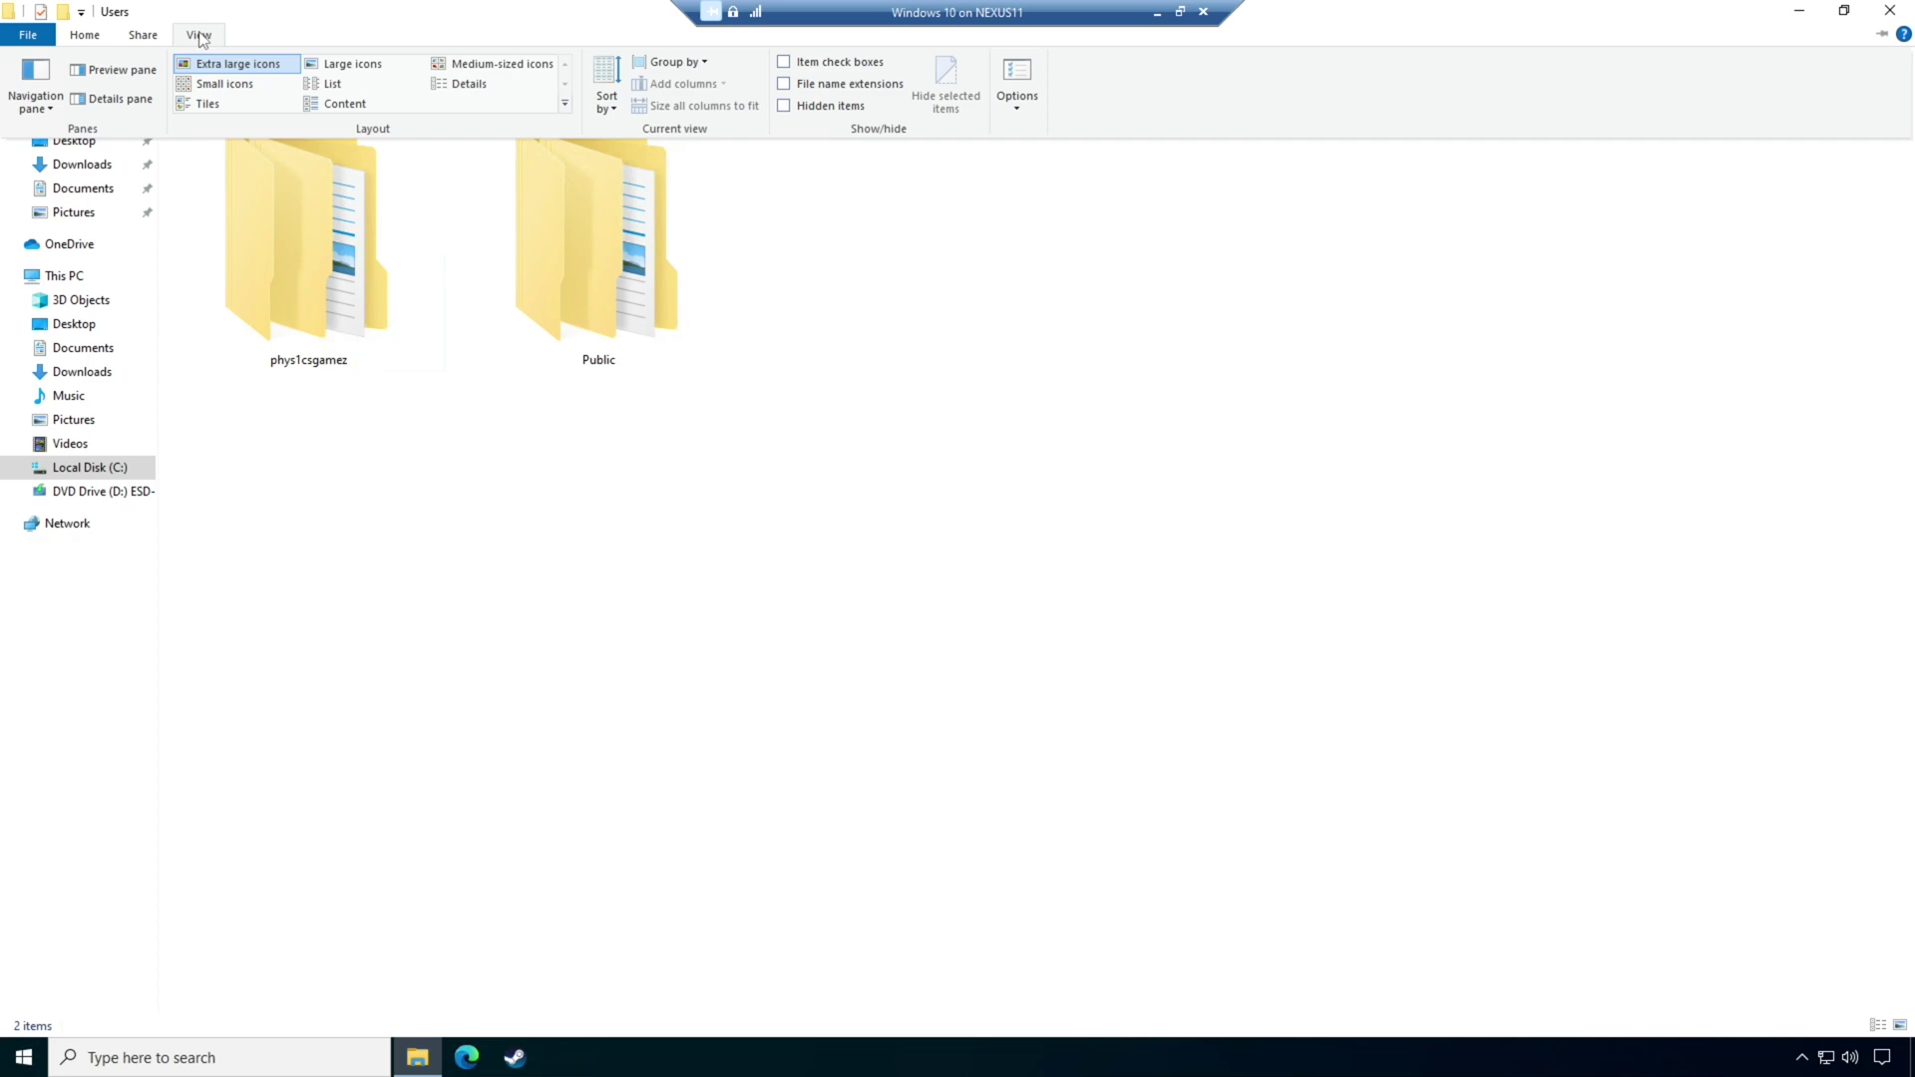
pyautogui.click(208, 87)
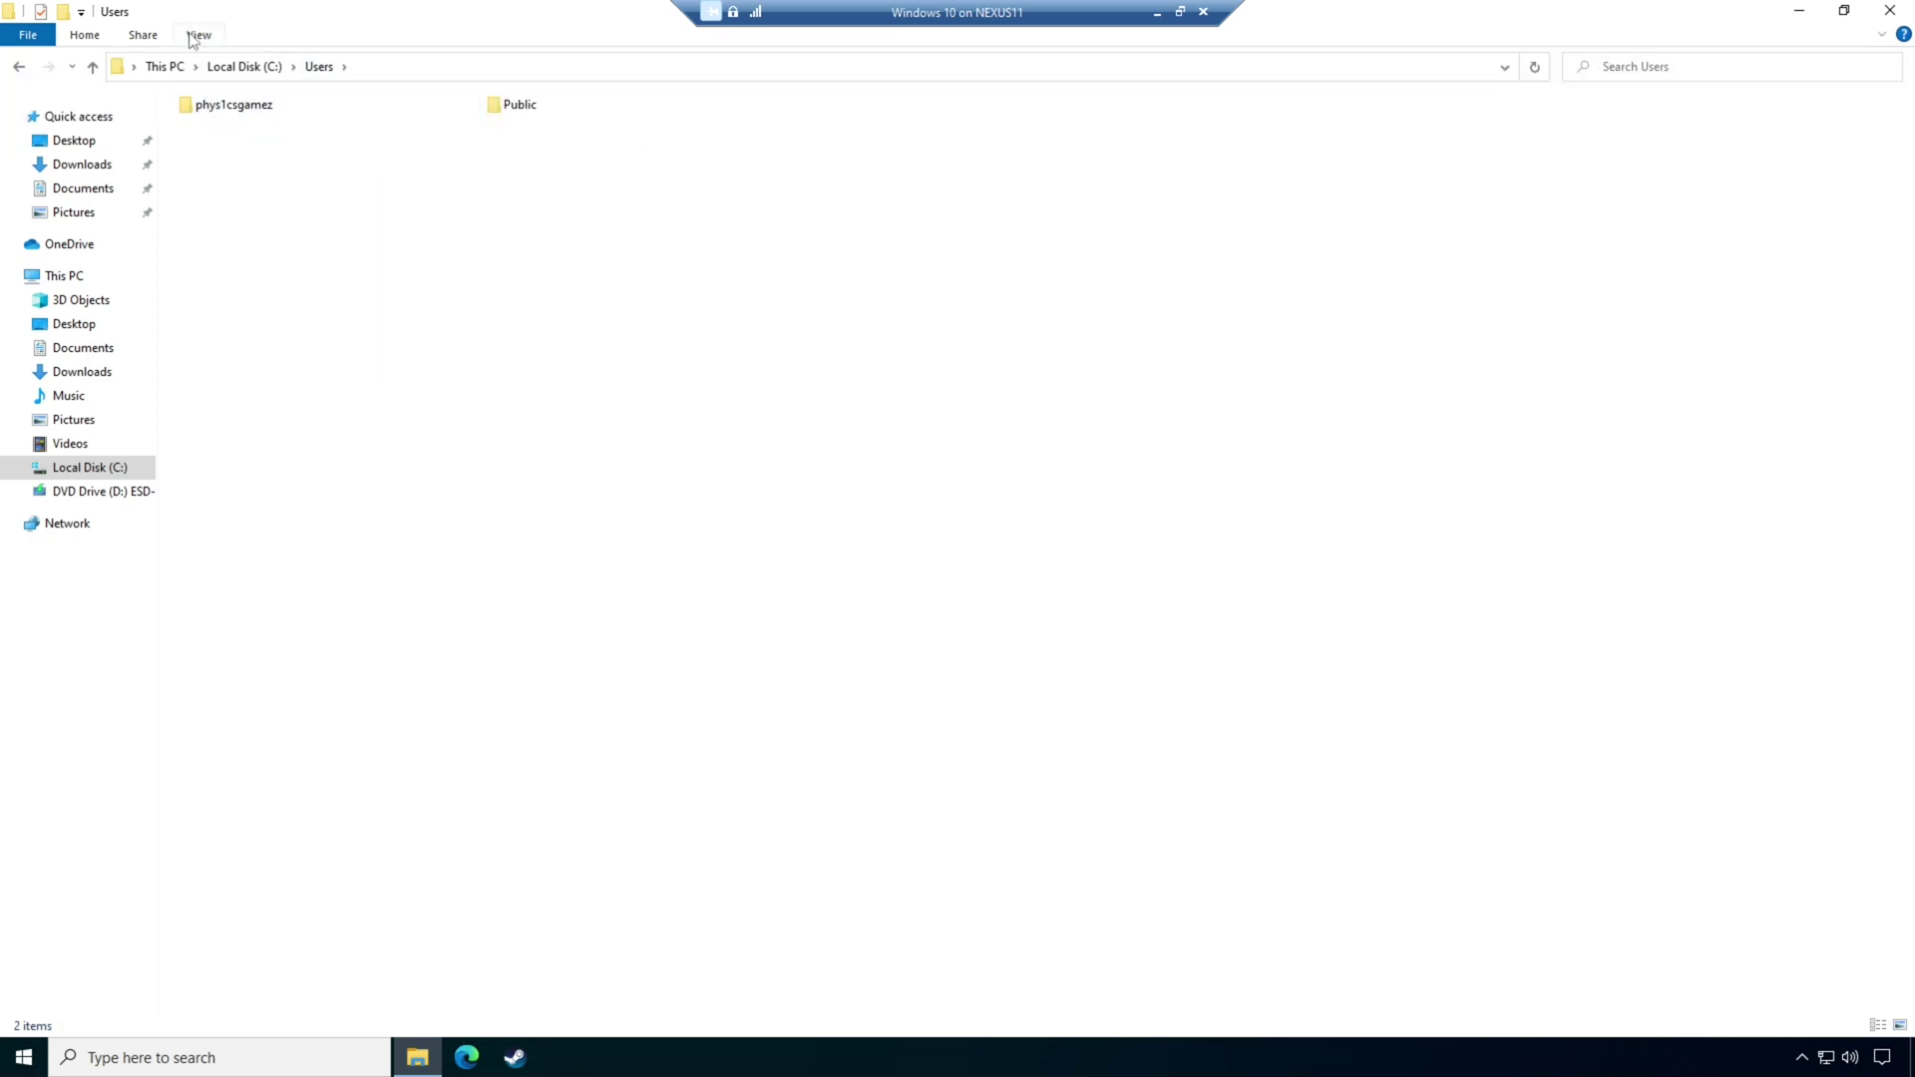
pyautogui.click(195, 37)
pyautogui.click(213, 65)
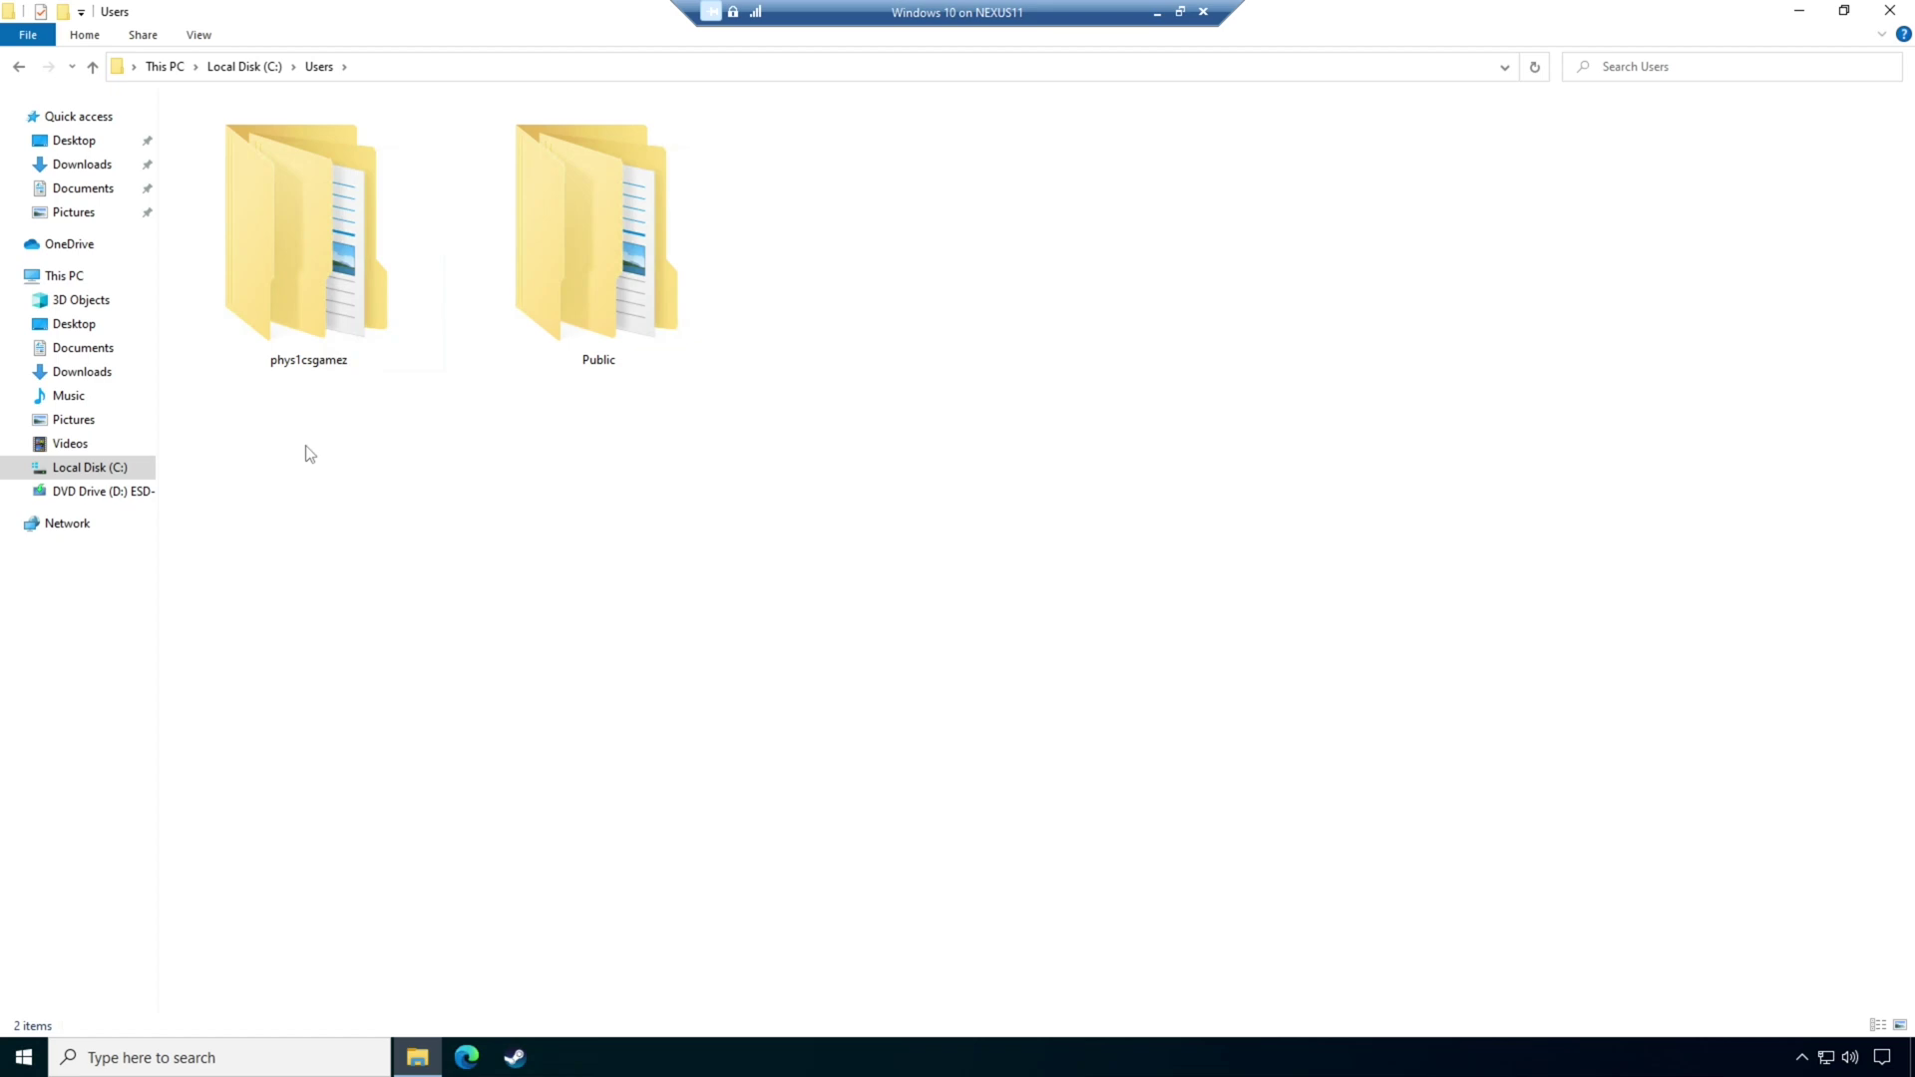
# Open the user's profile folder and turn on Hidden items to reveal AppData
pyautogui.doubleClick(315, 249)
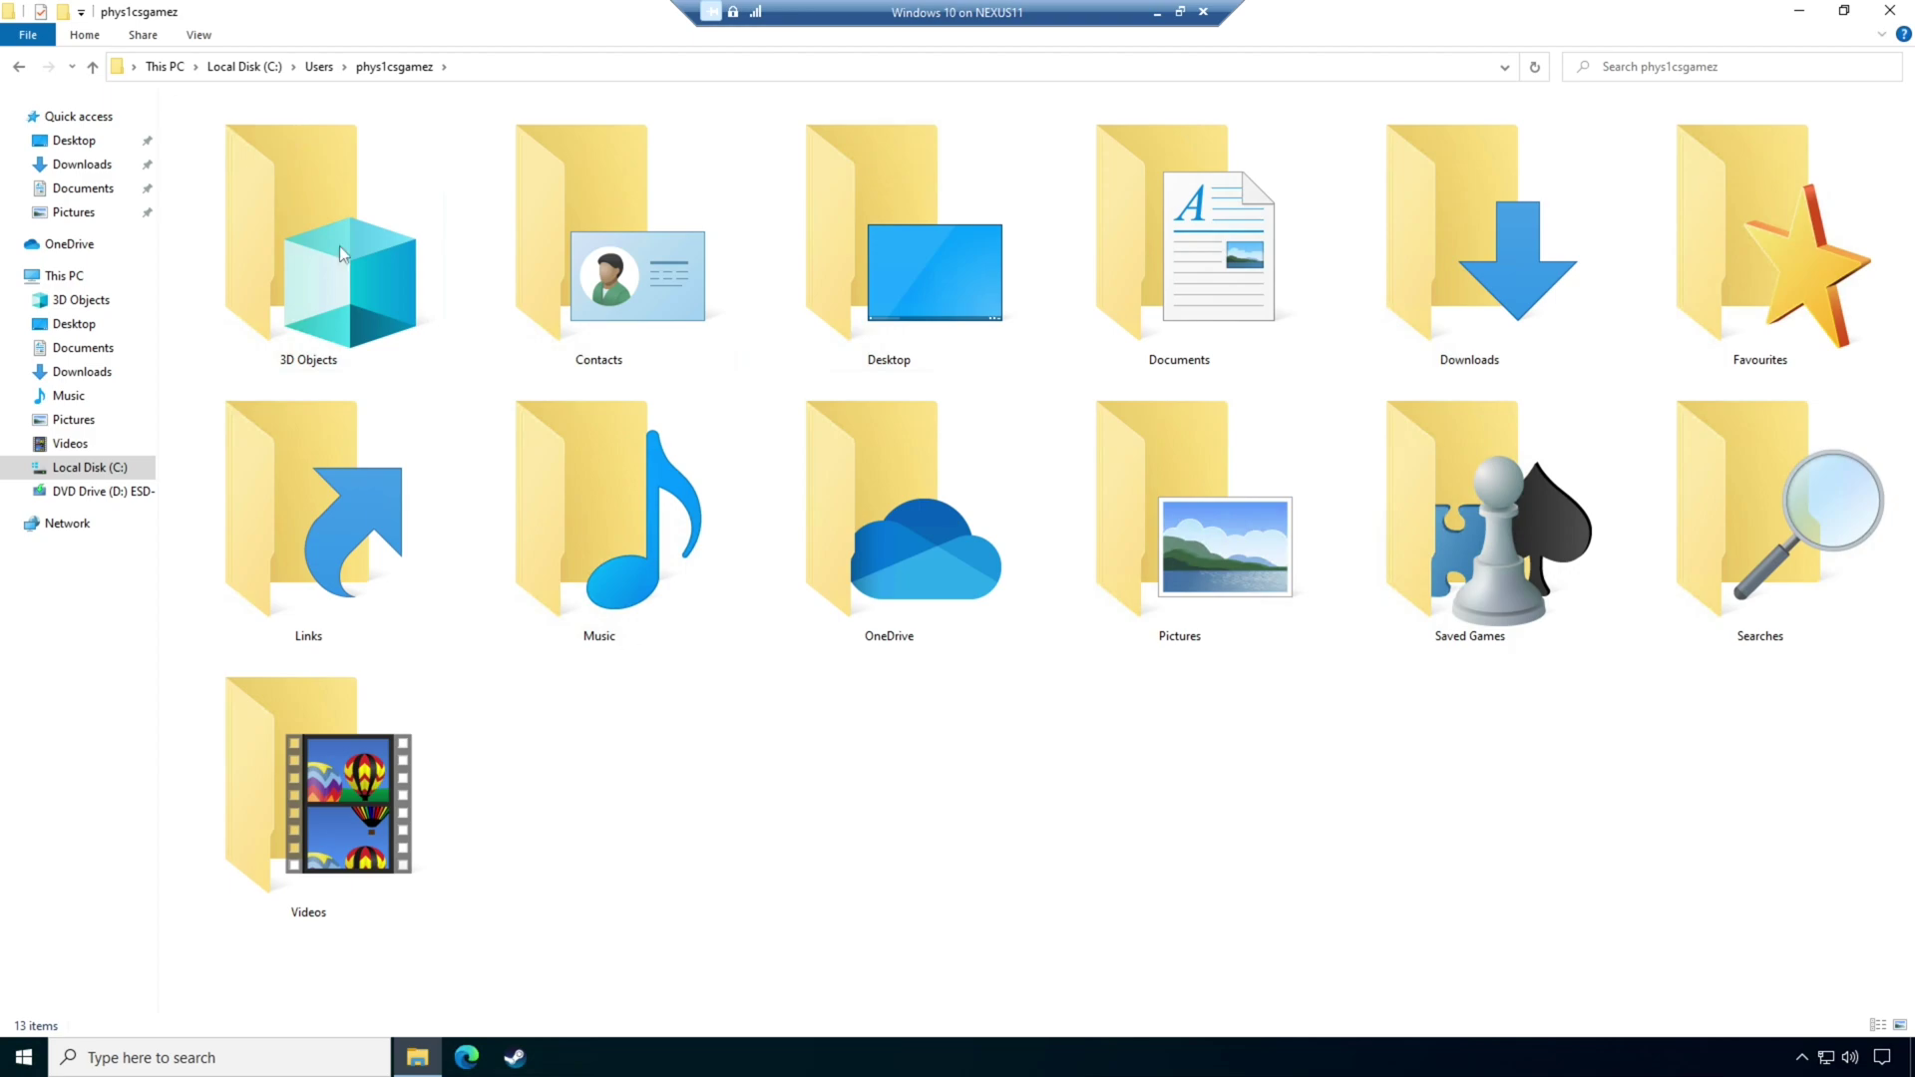
pyautogui.click(199, 37)
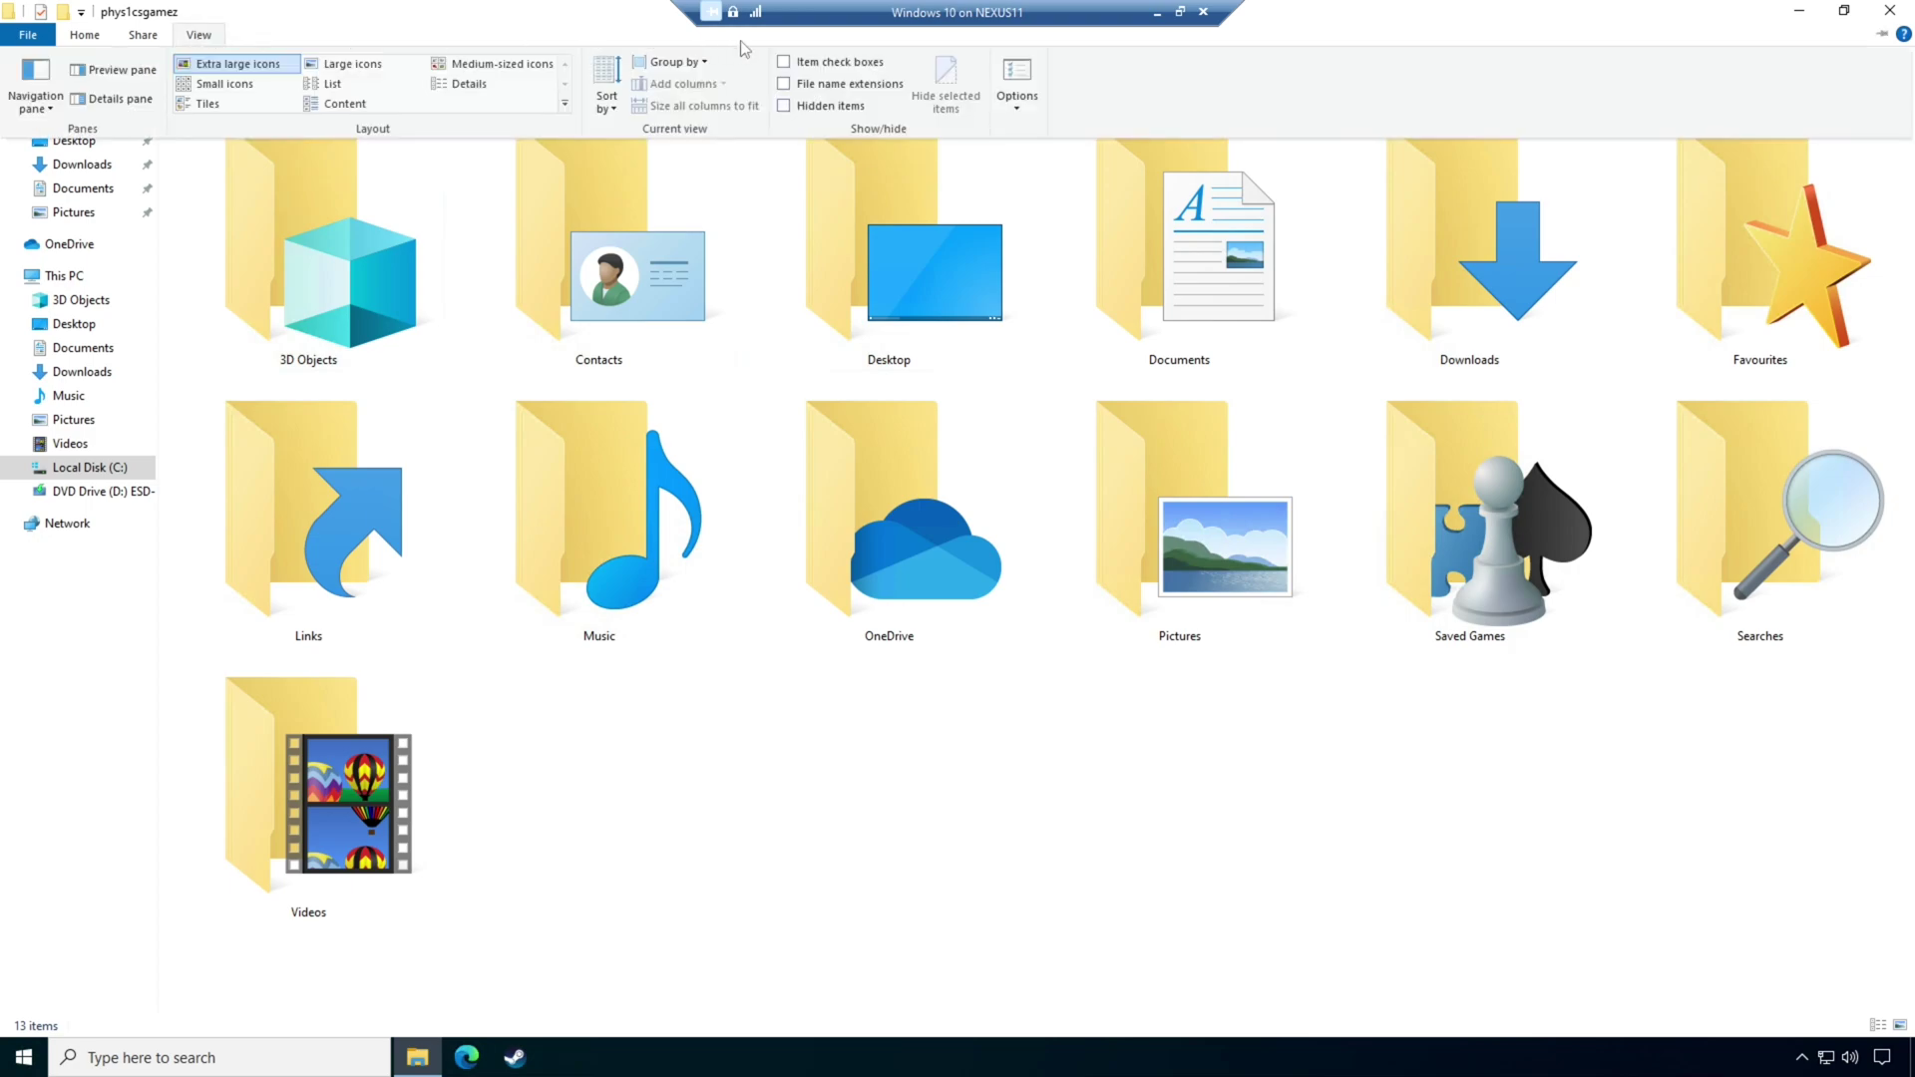
pyautogui.click(787, 107)
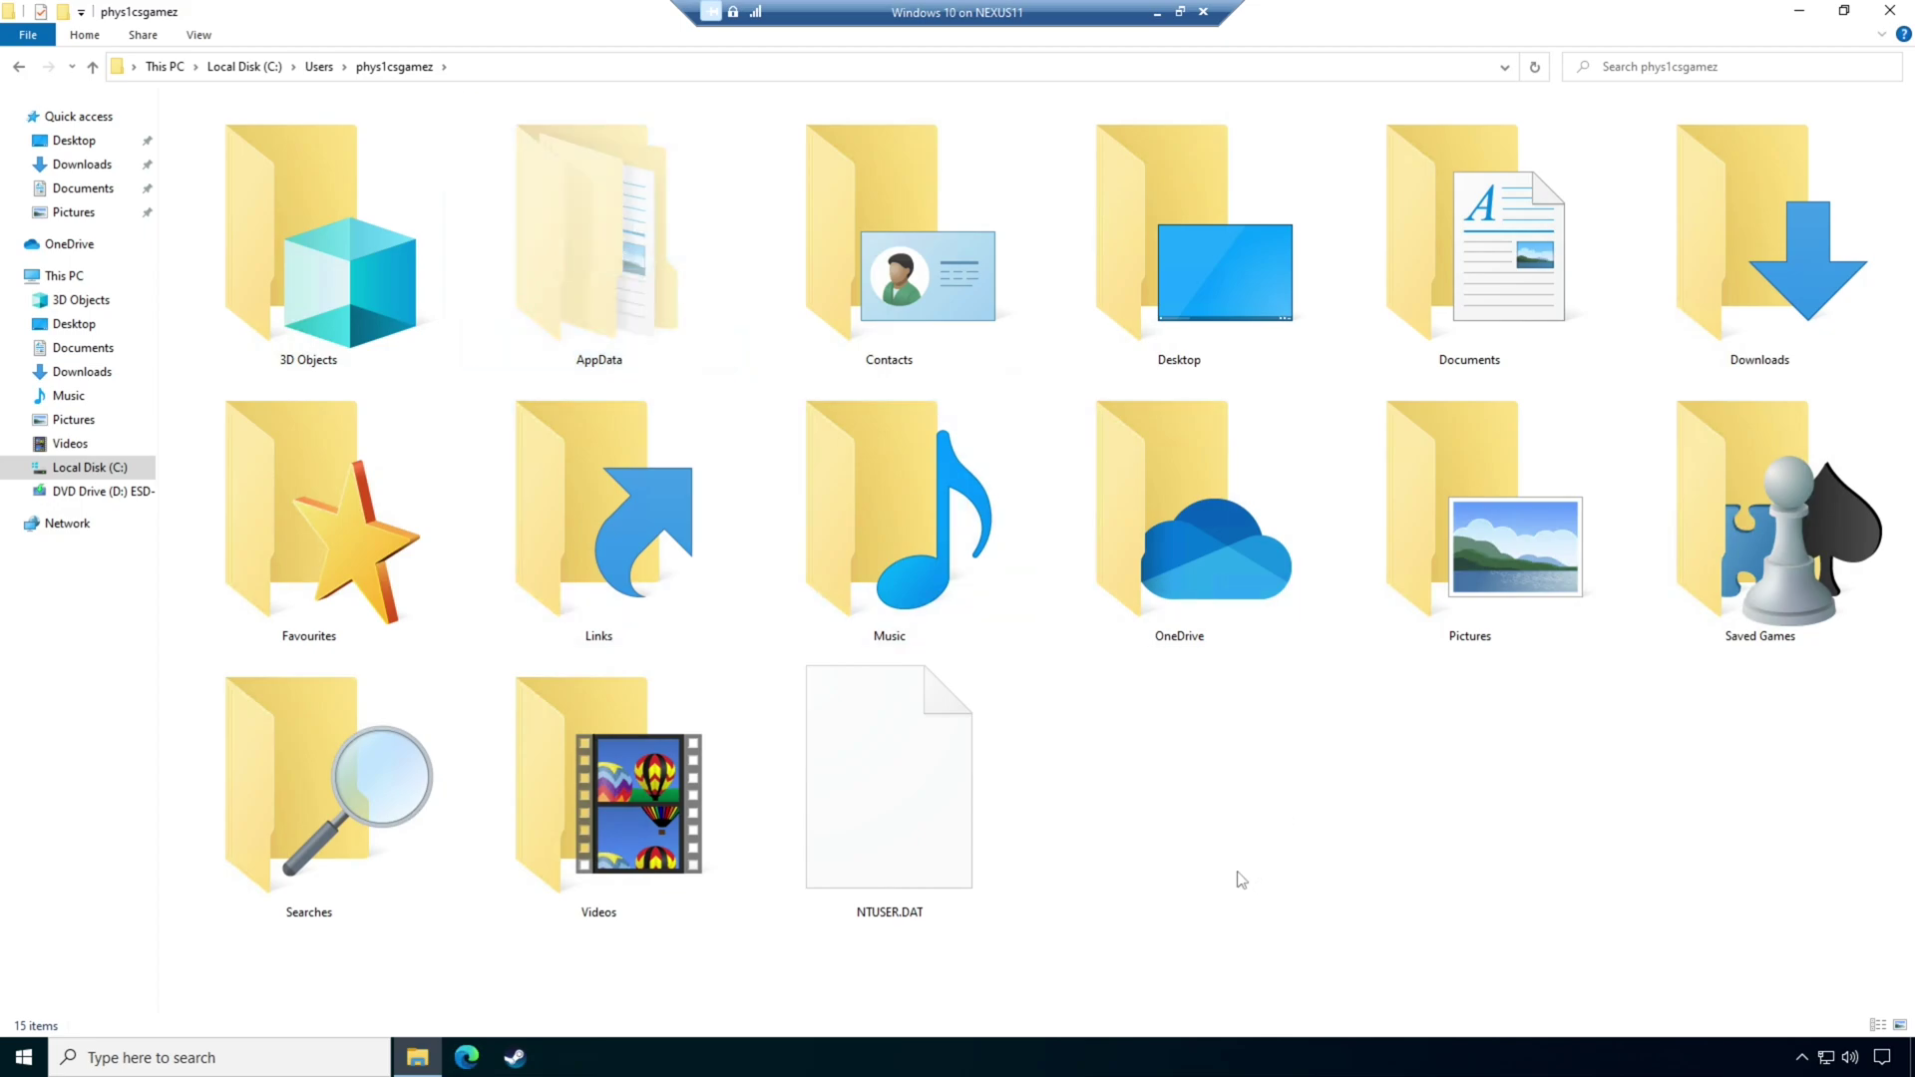
# Browse AppData > Roaming > 7DaysToDie > Saves, then go back up to 7DaysToDie
pyautogui.doubleClick(552, 181)
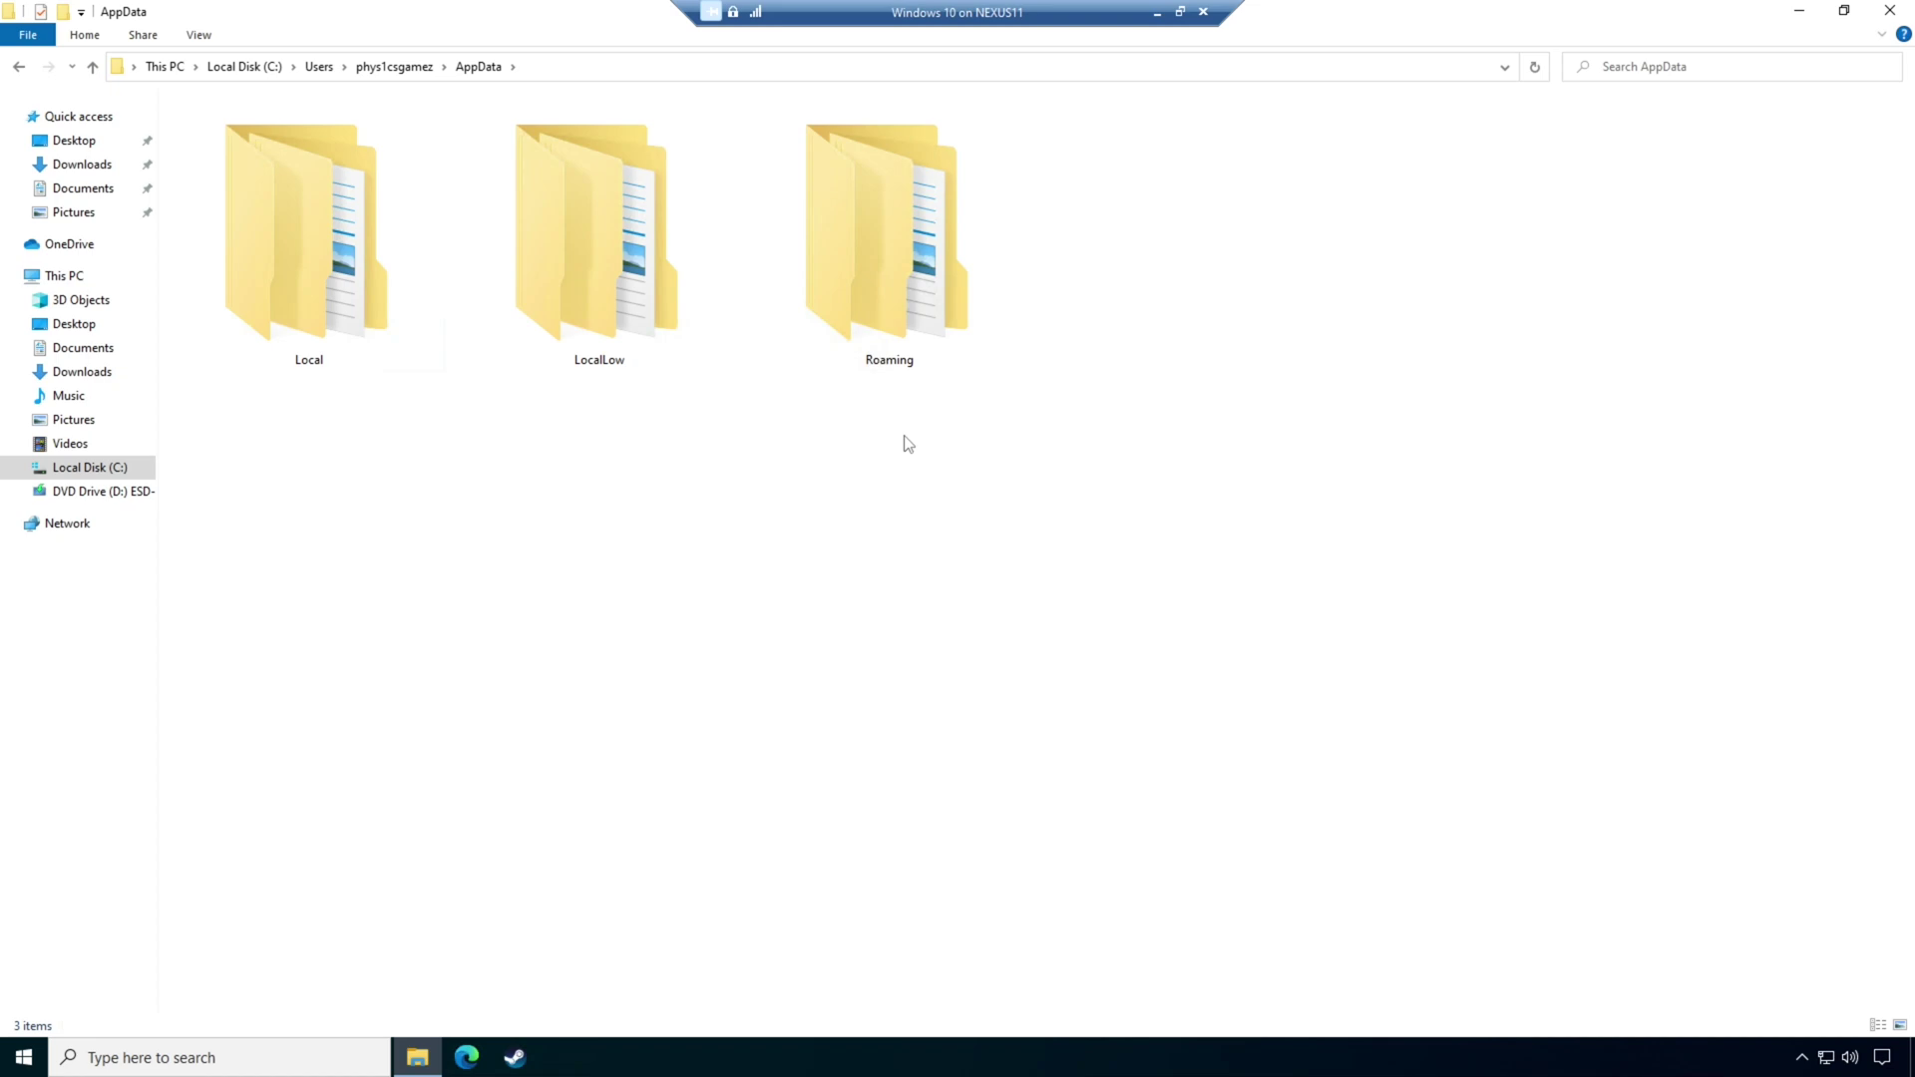
pyautogui.click(919, 305)
pyautogui.doubleClick(919, 305)
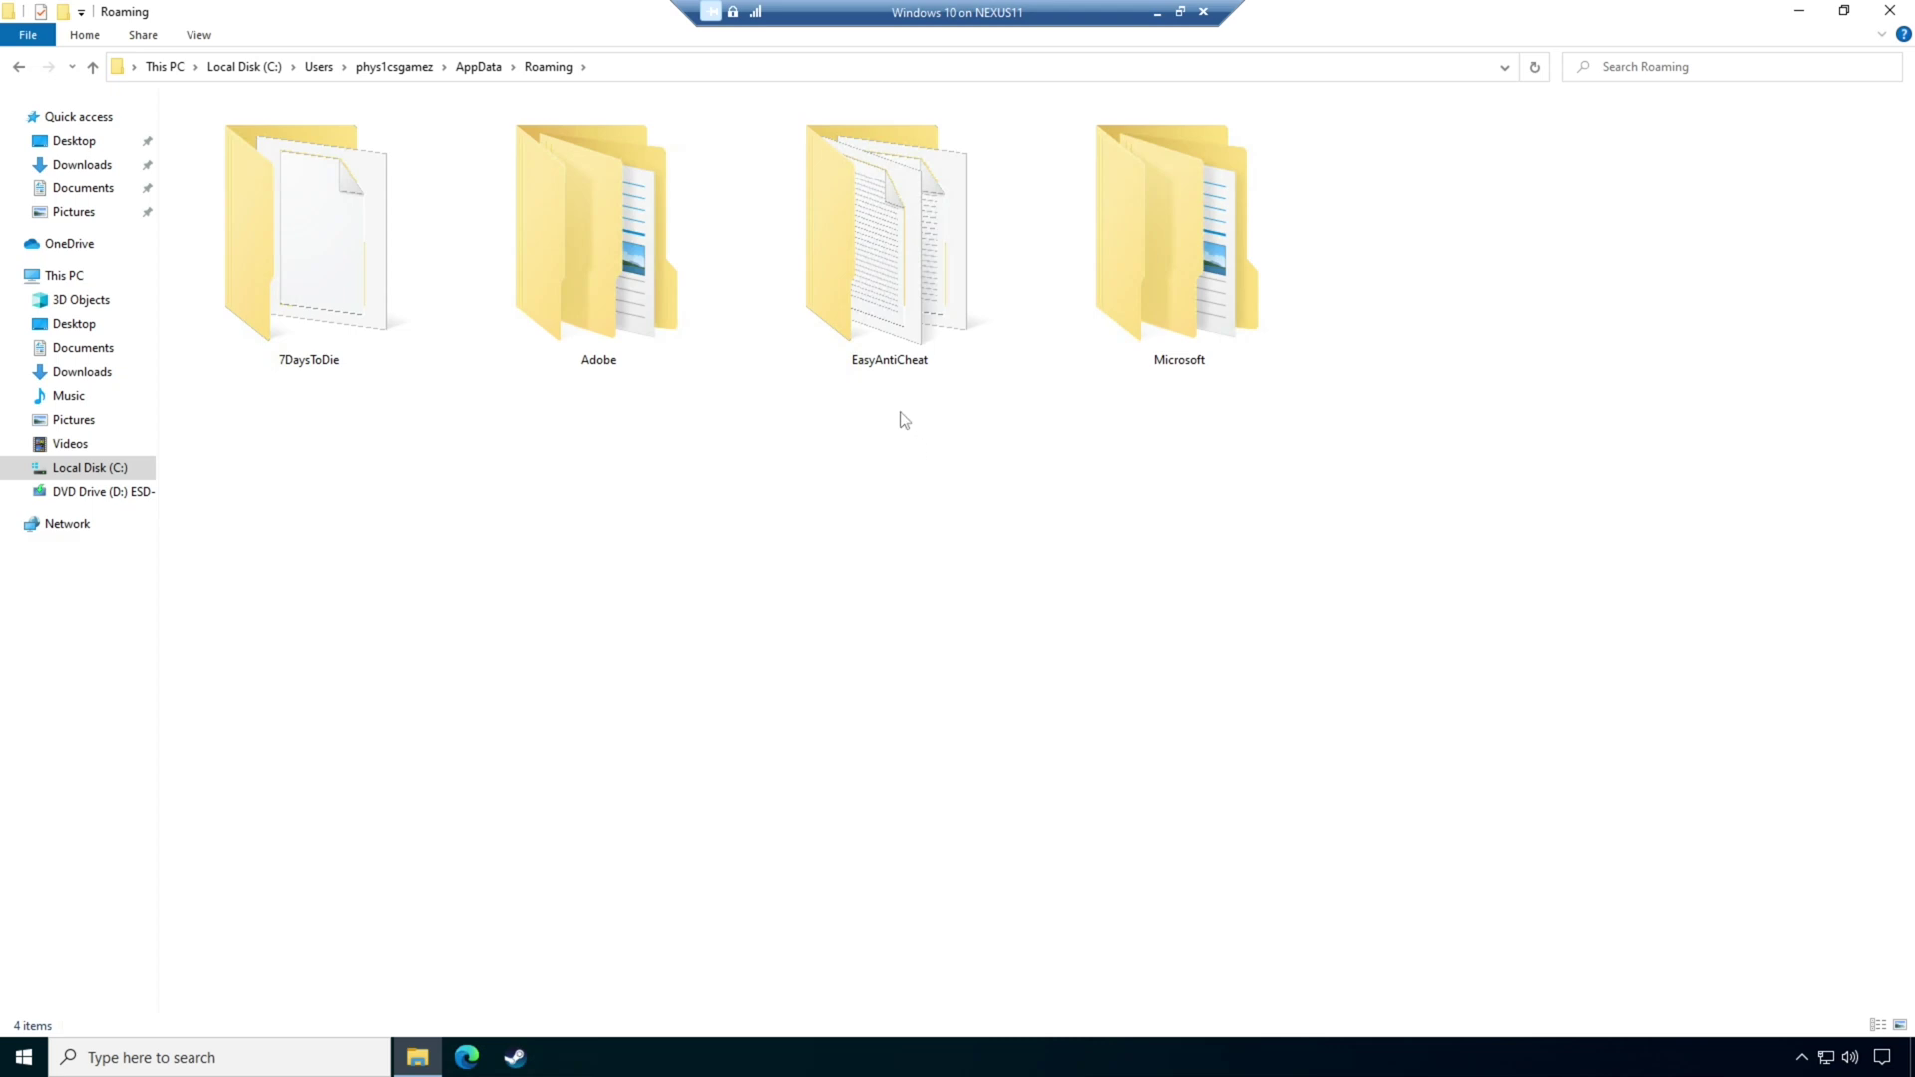
pyautogui.doubleClick(301, 326)
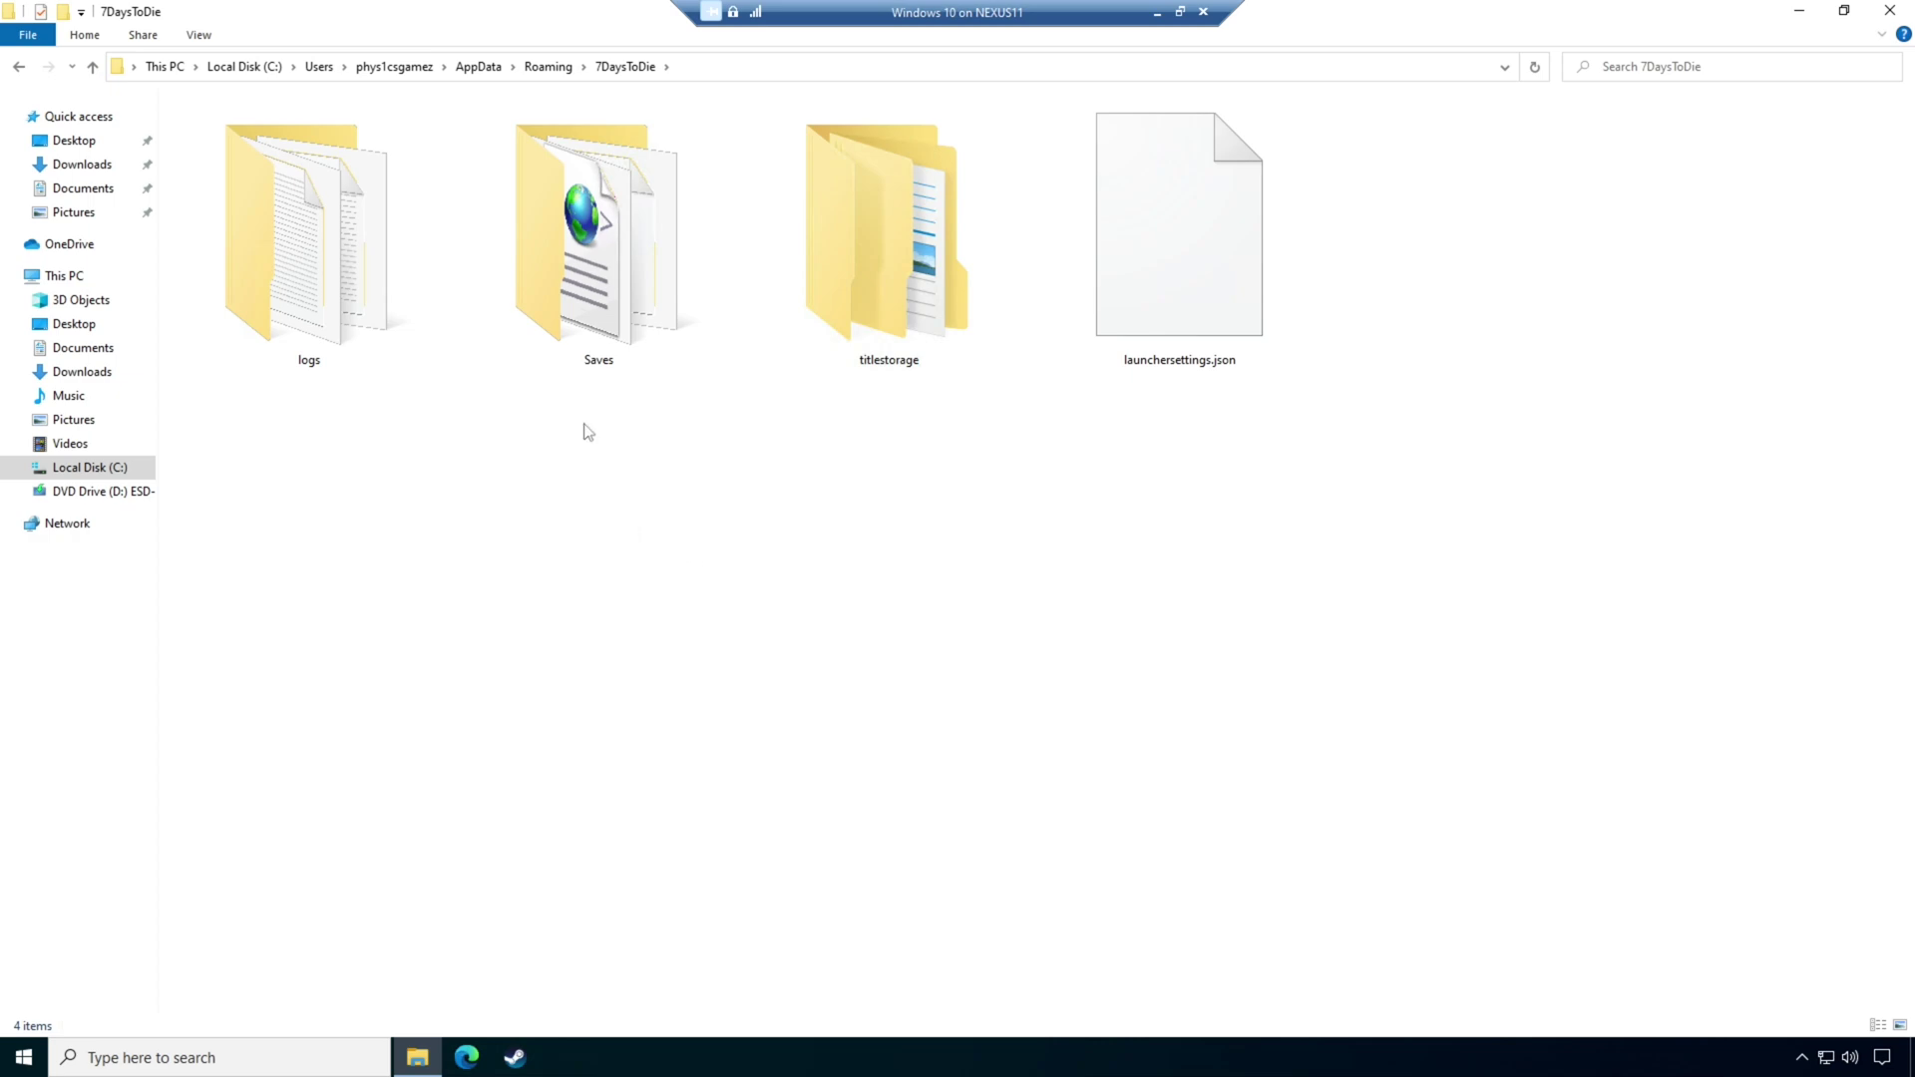
pyautogui.doubleClick(595, 357)
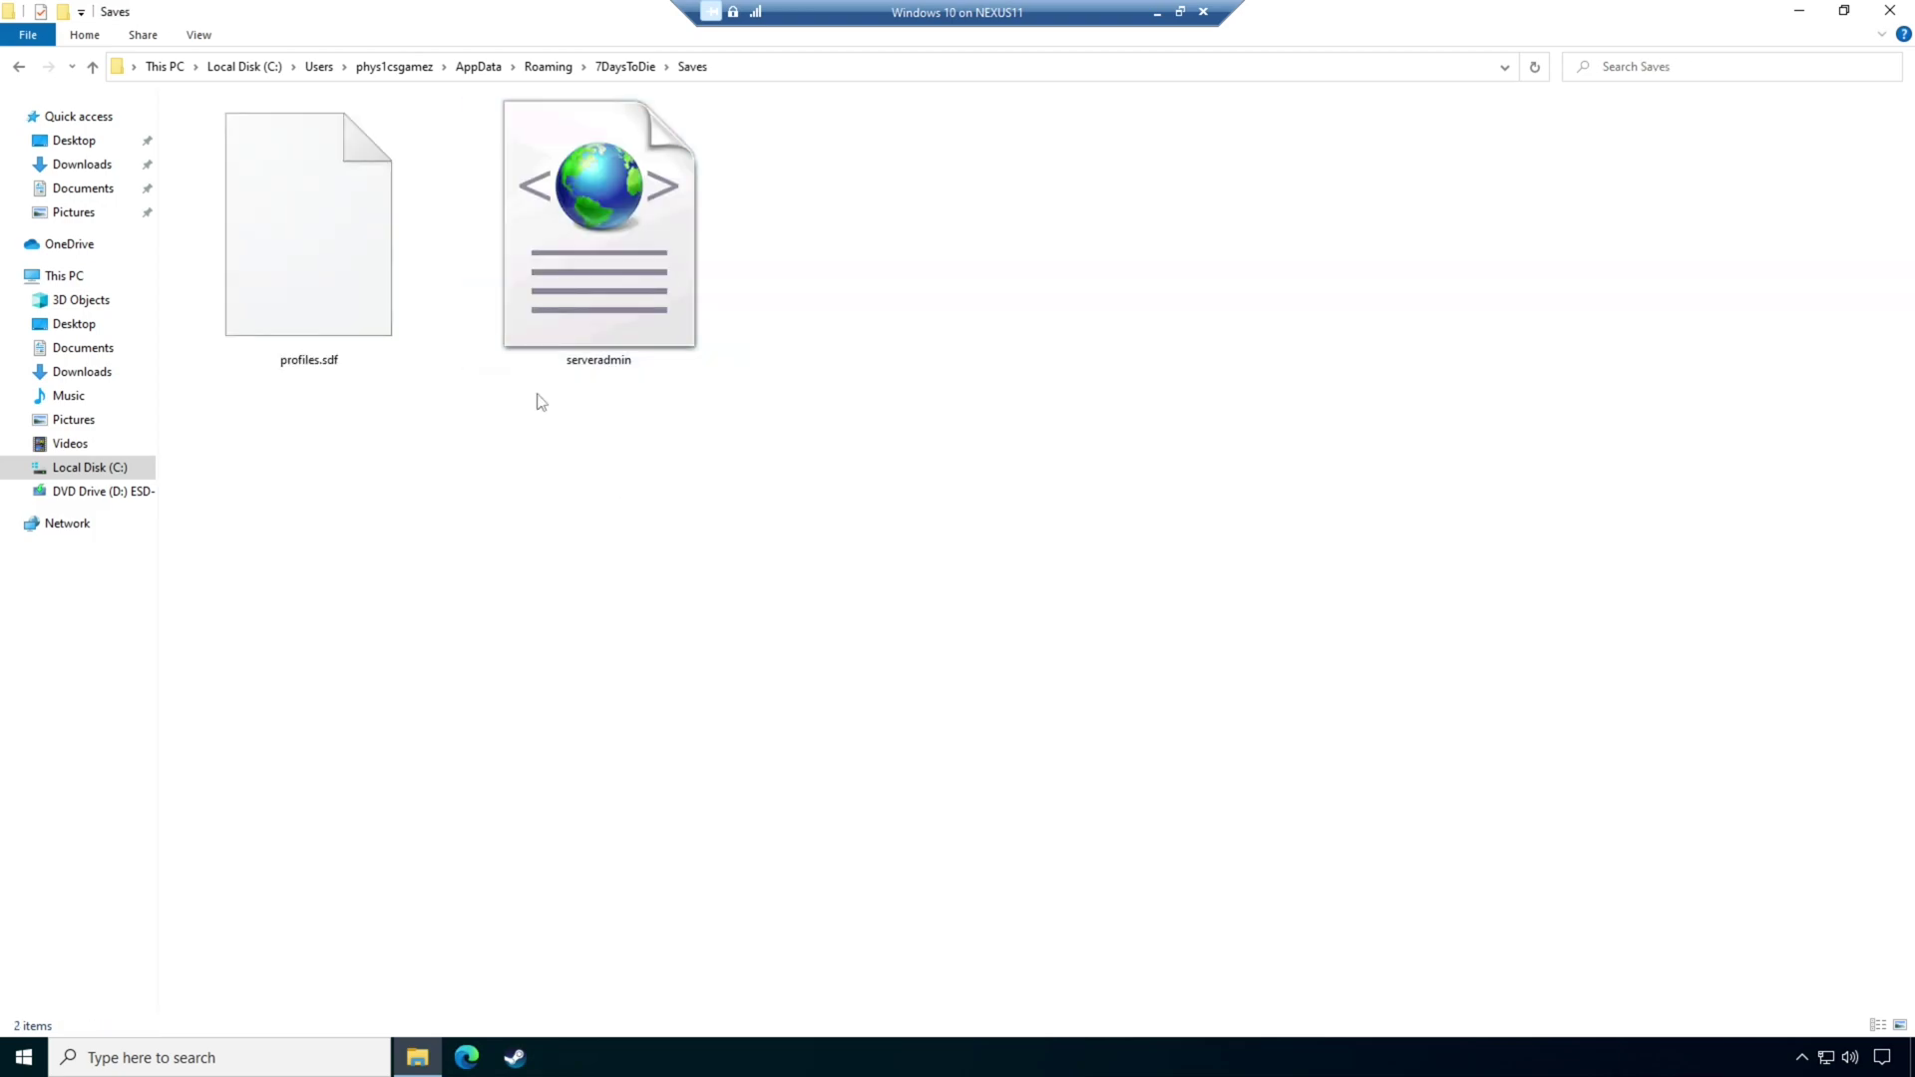
pyautogui.click(628, 67)
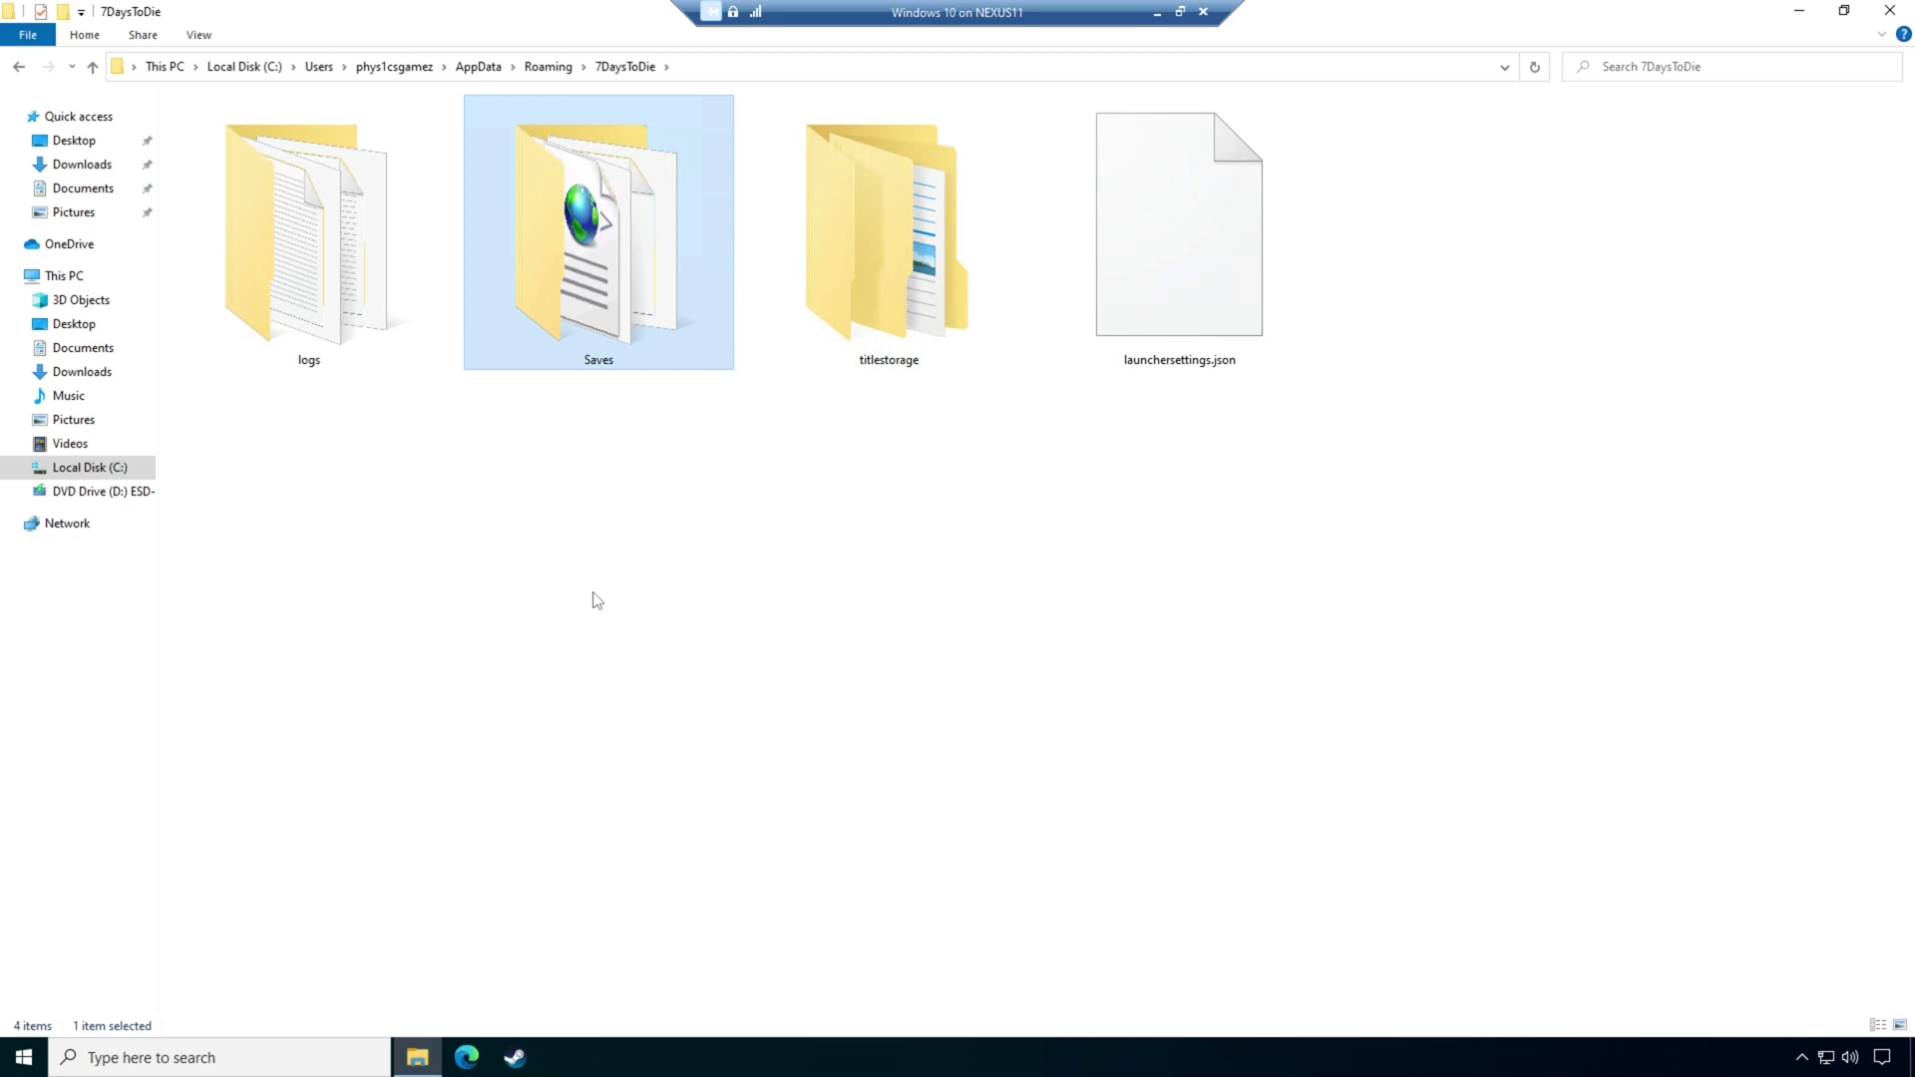
# Close Explorer and open the Roaming folder by searching %appdata% from Start
pyautogui.click(1892, 12)
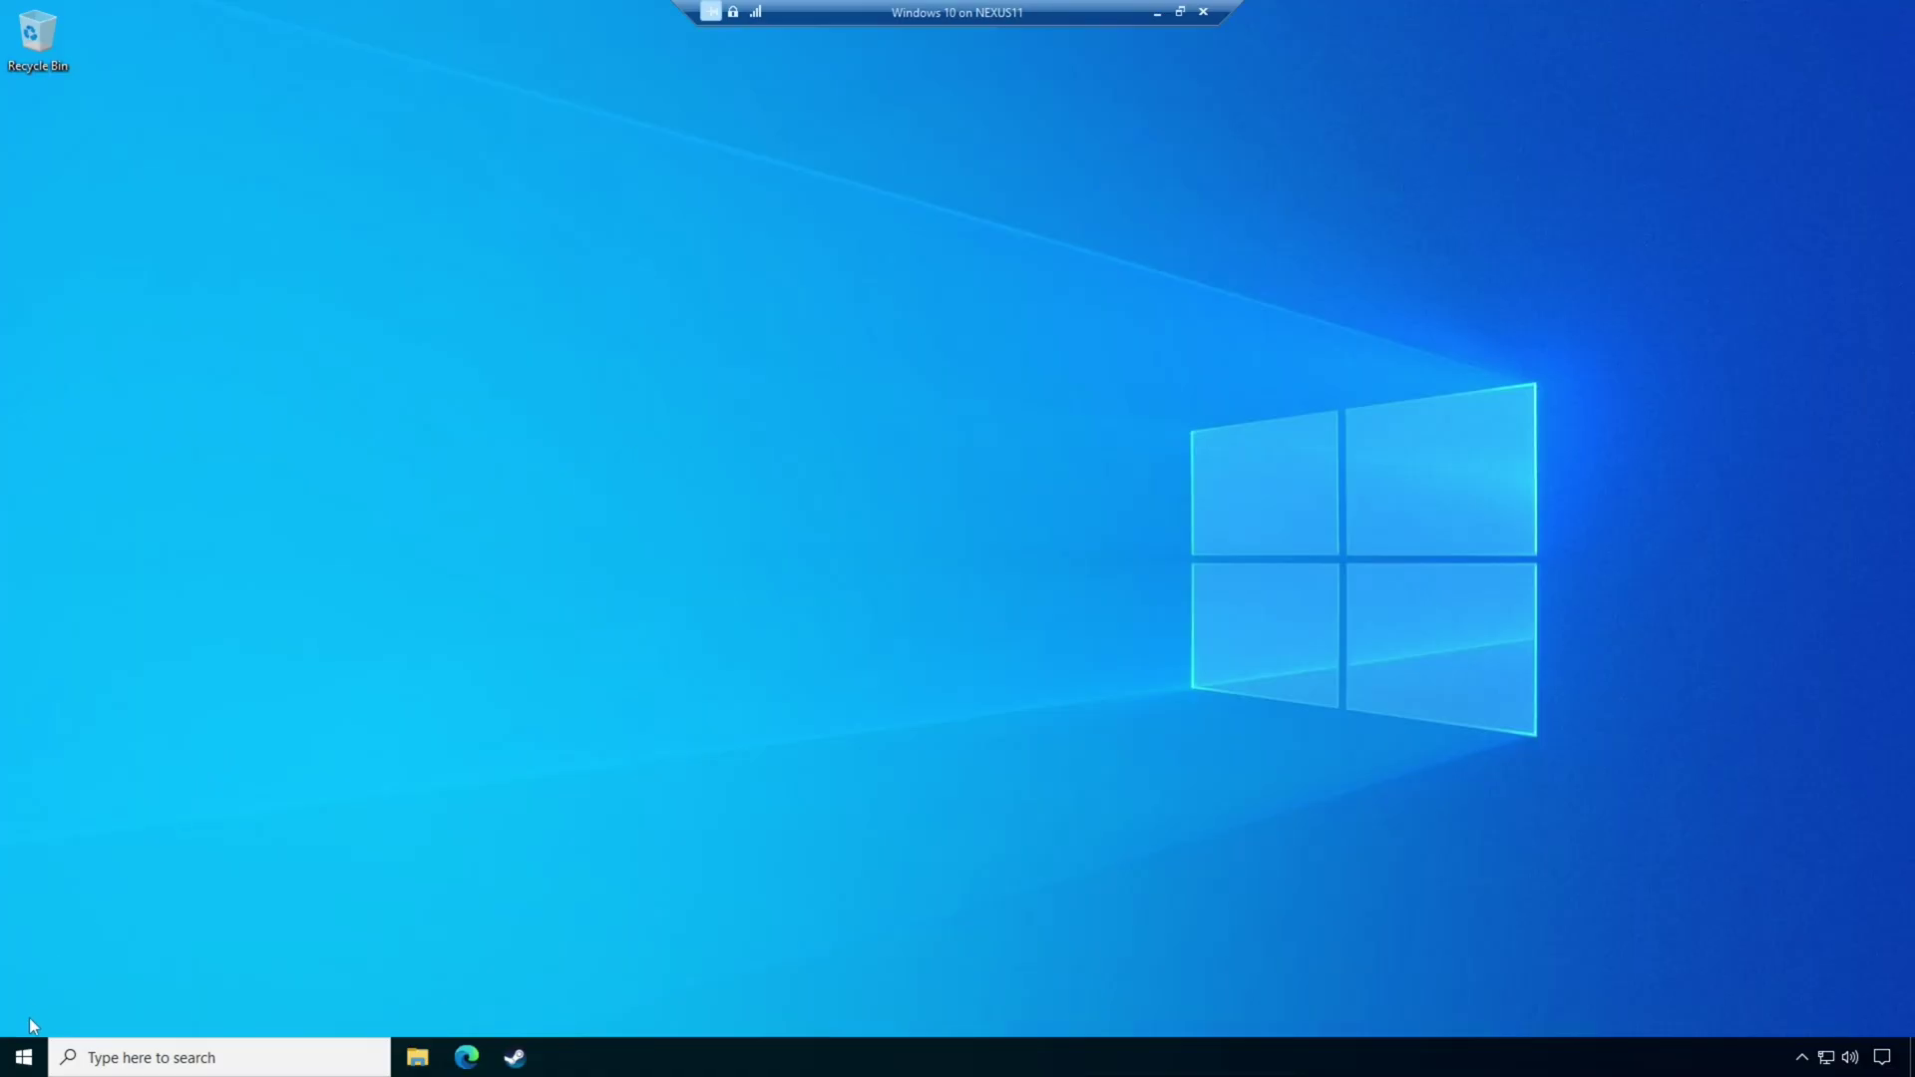
pyautogui.click(26, 1056)
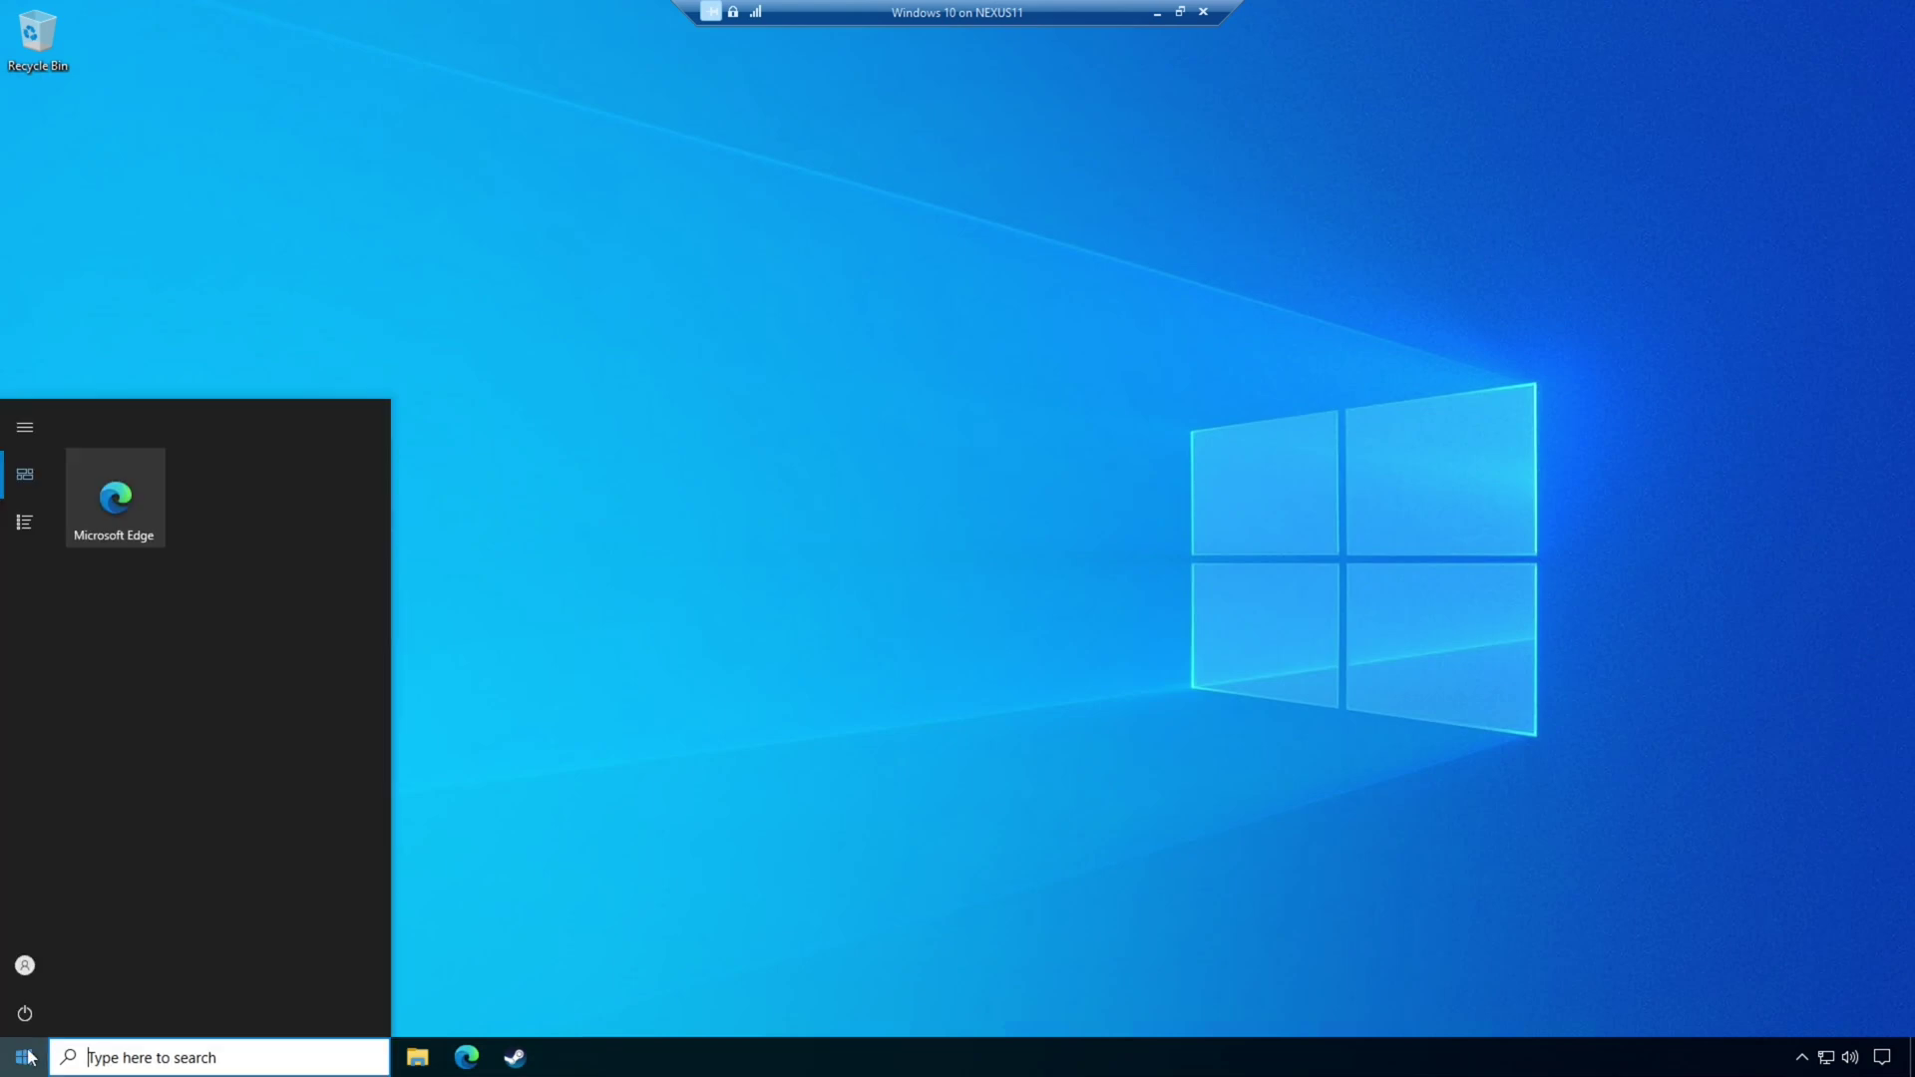
pyautogui.click(28, 1056)
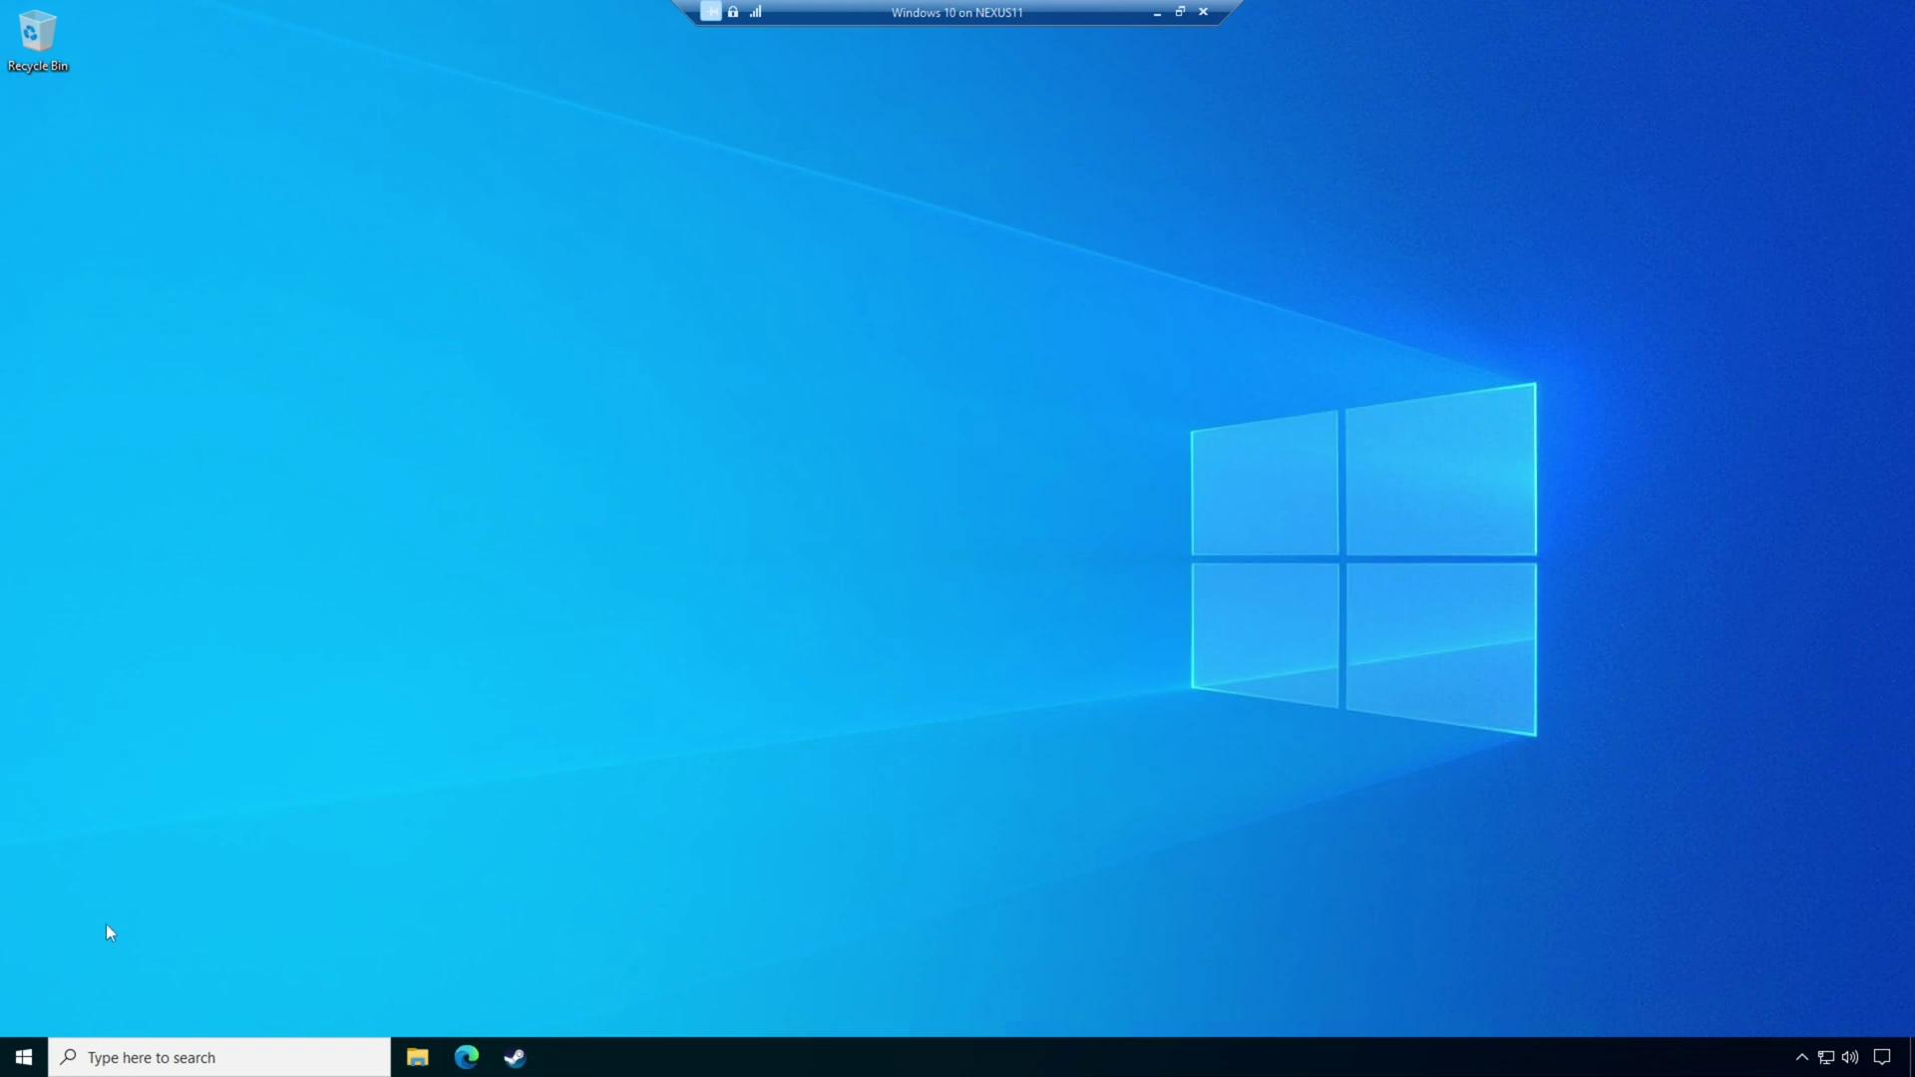
pyautogui.click(22, 1063)
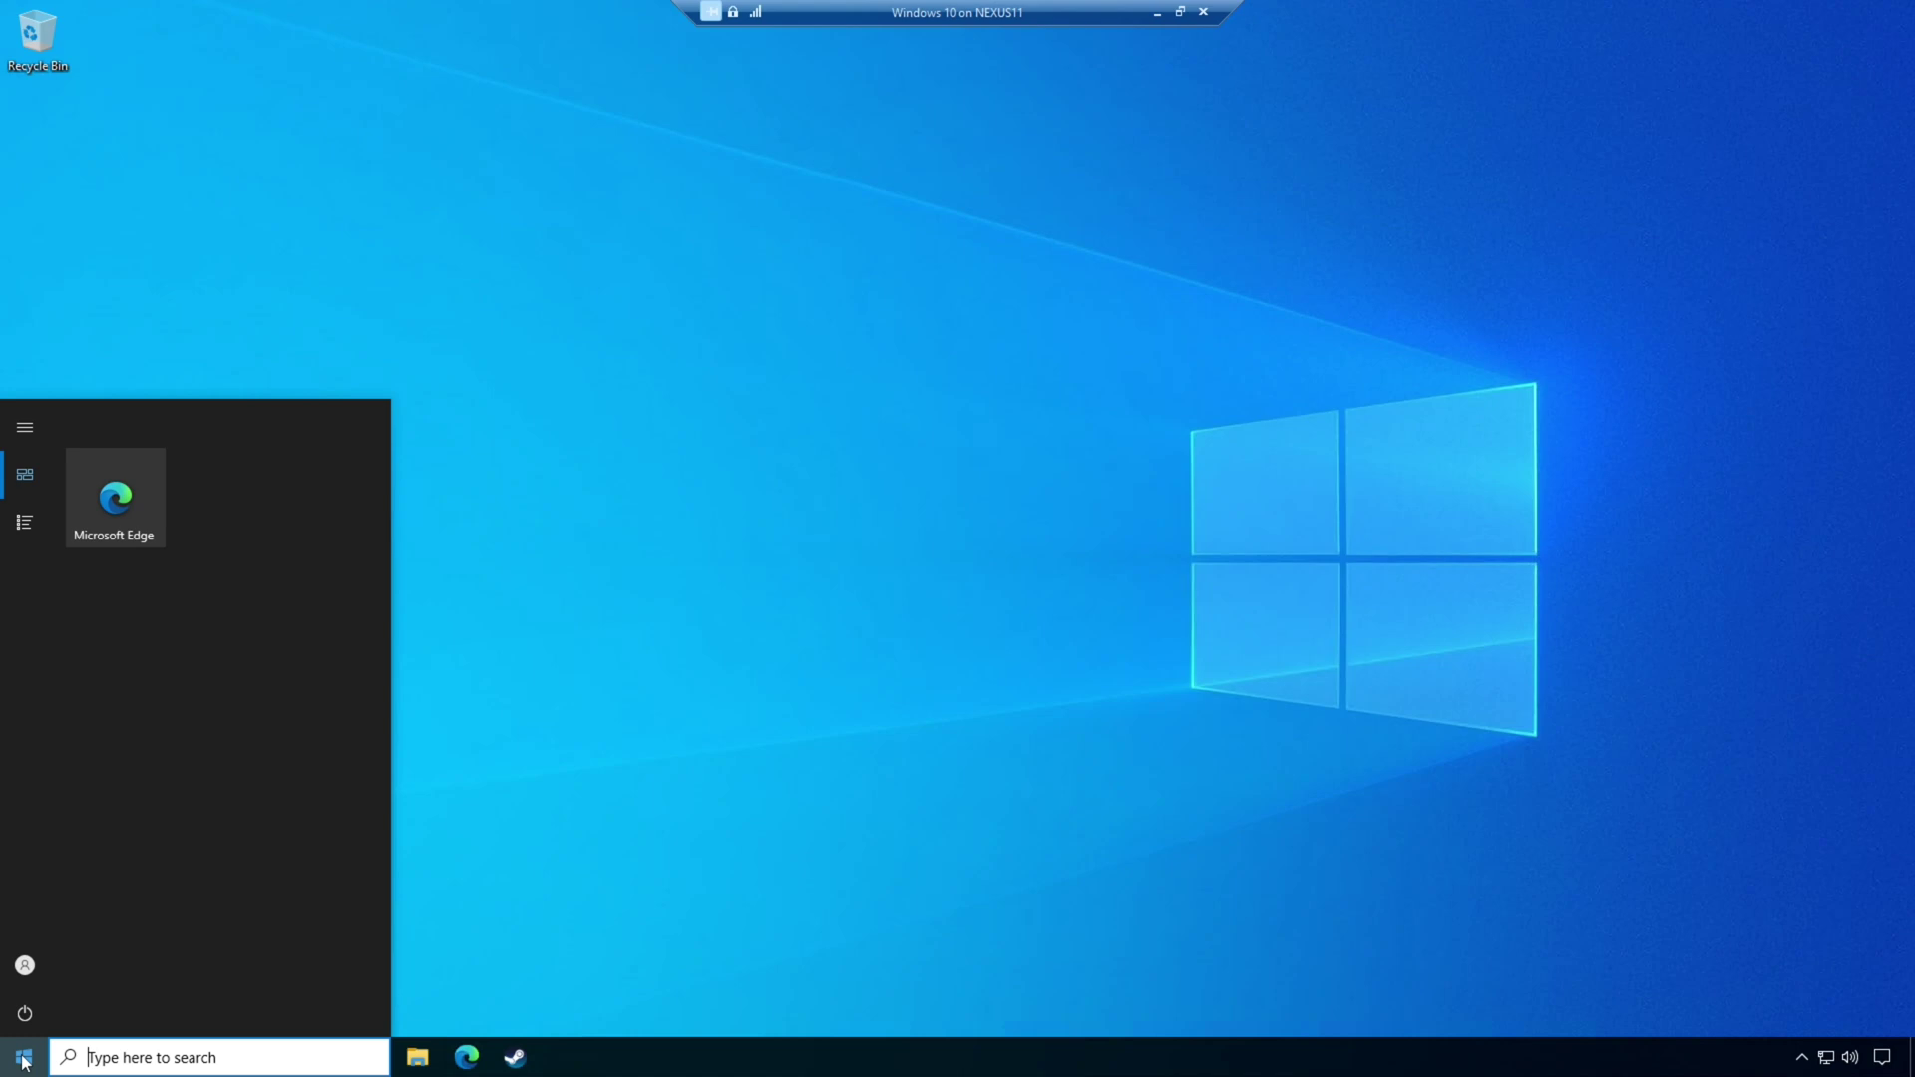
pyautogui.write('%ap')
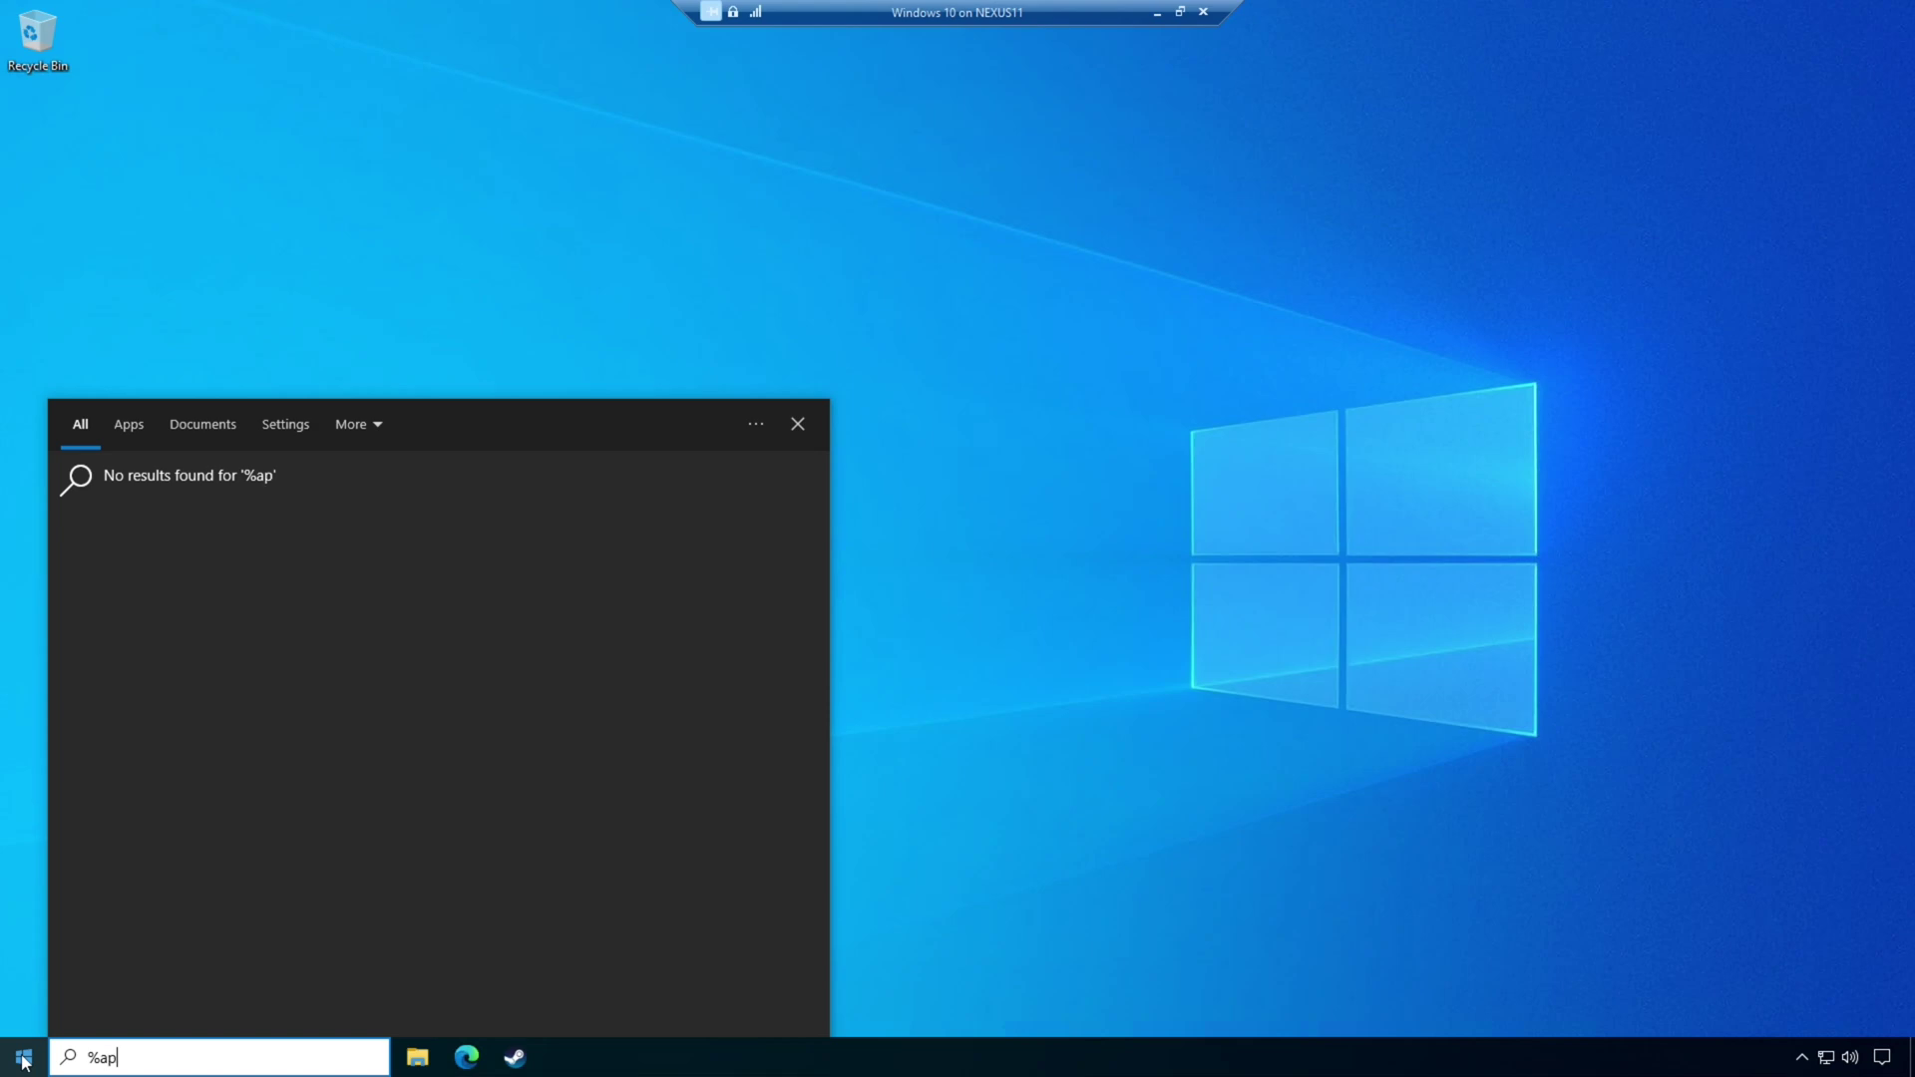
pyautogui.write('pdata%')
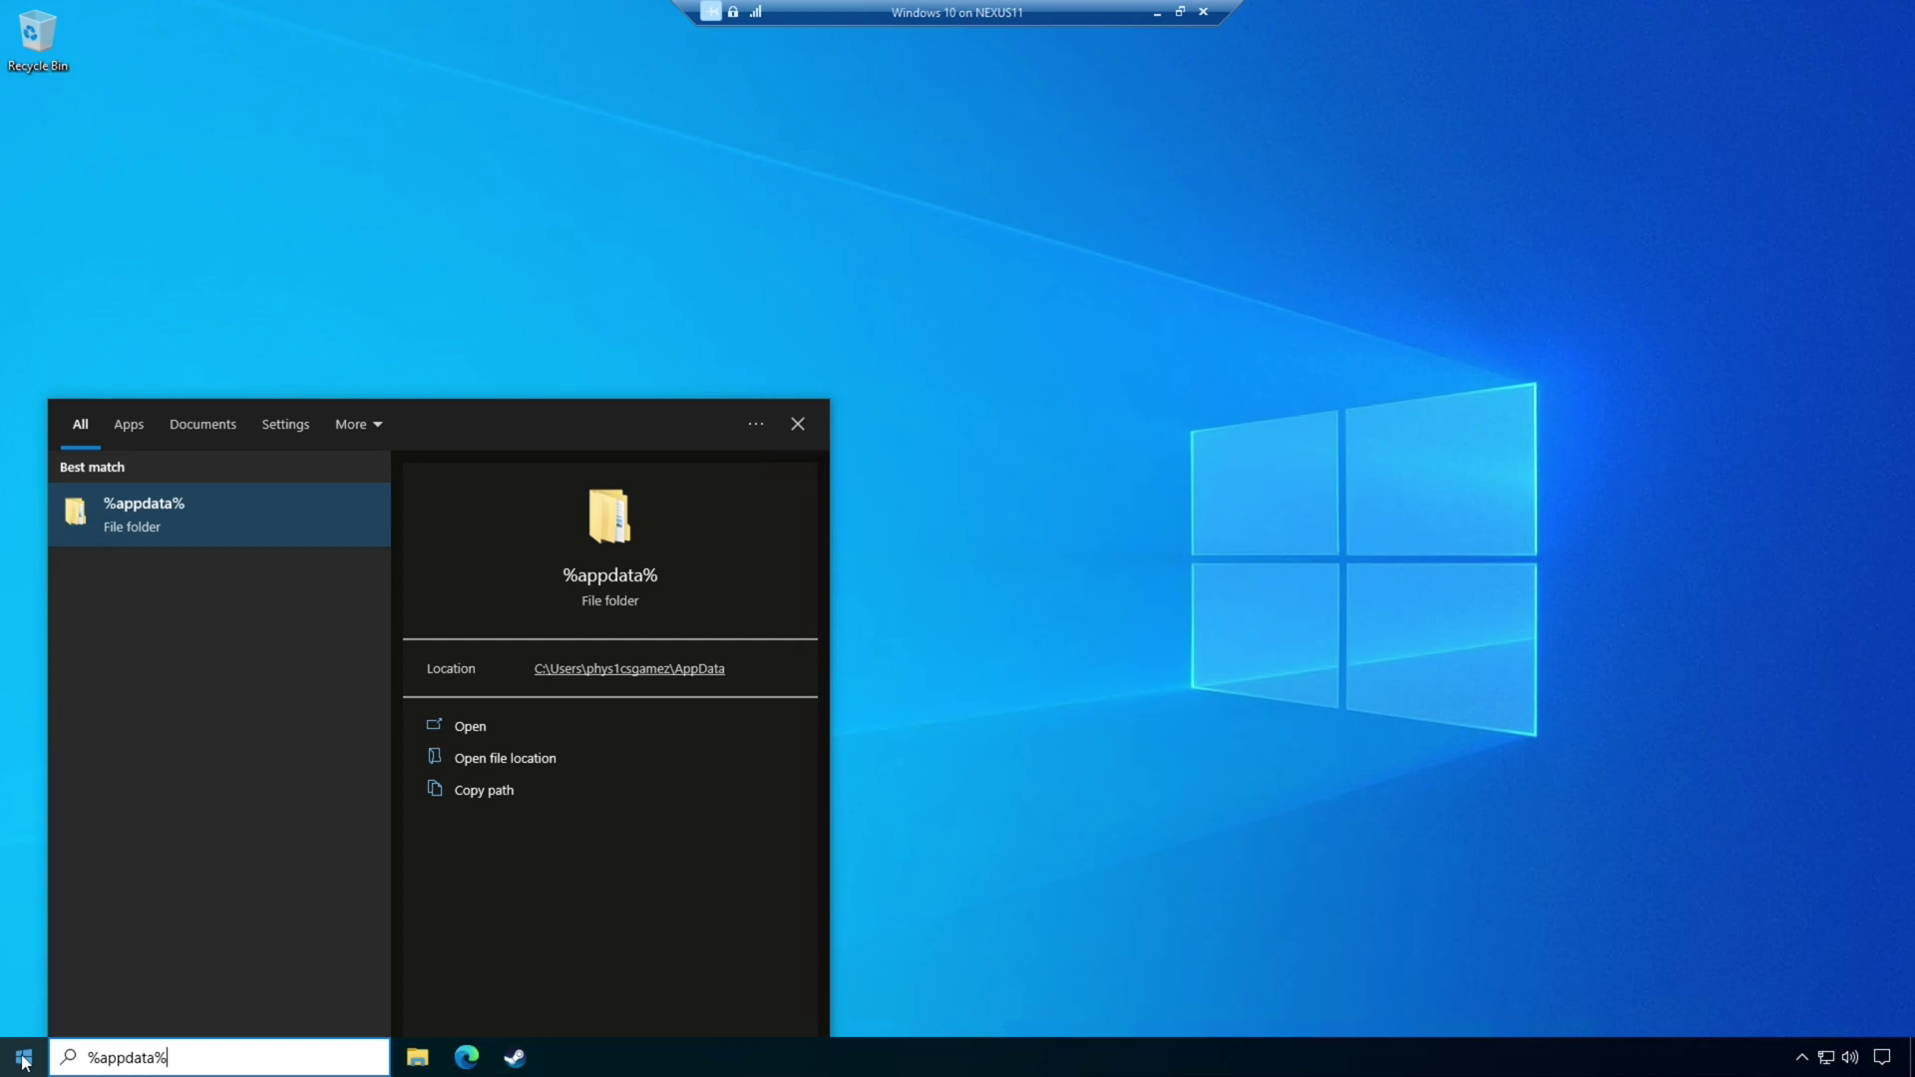
pyautogui.press('Return')
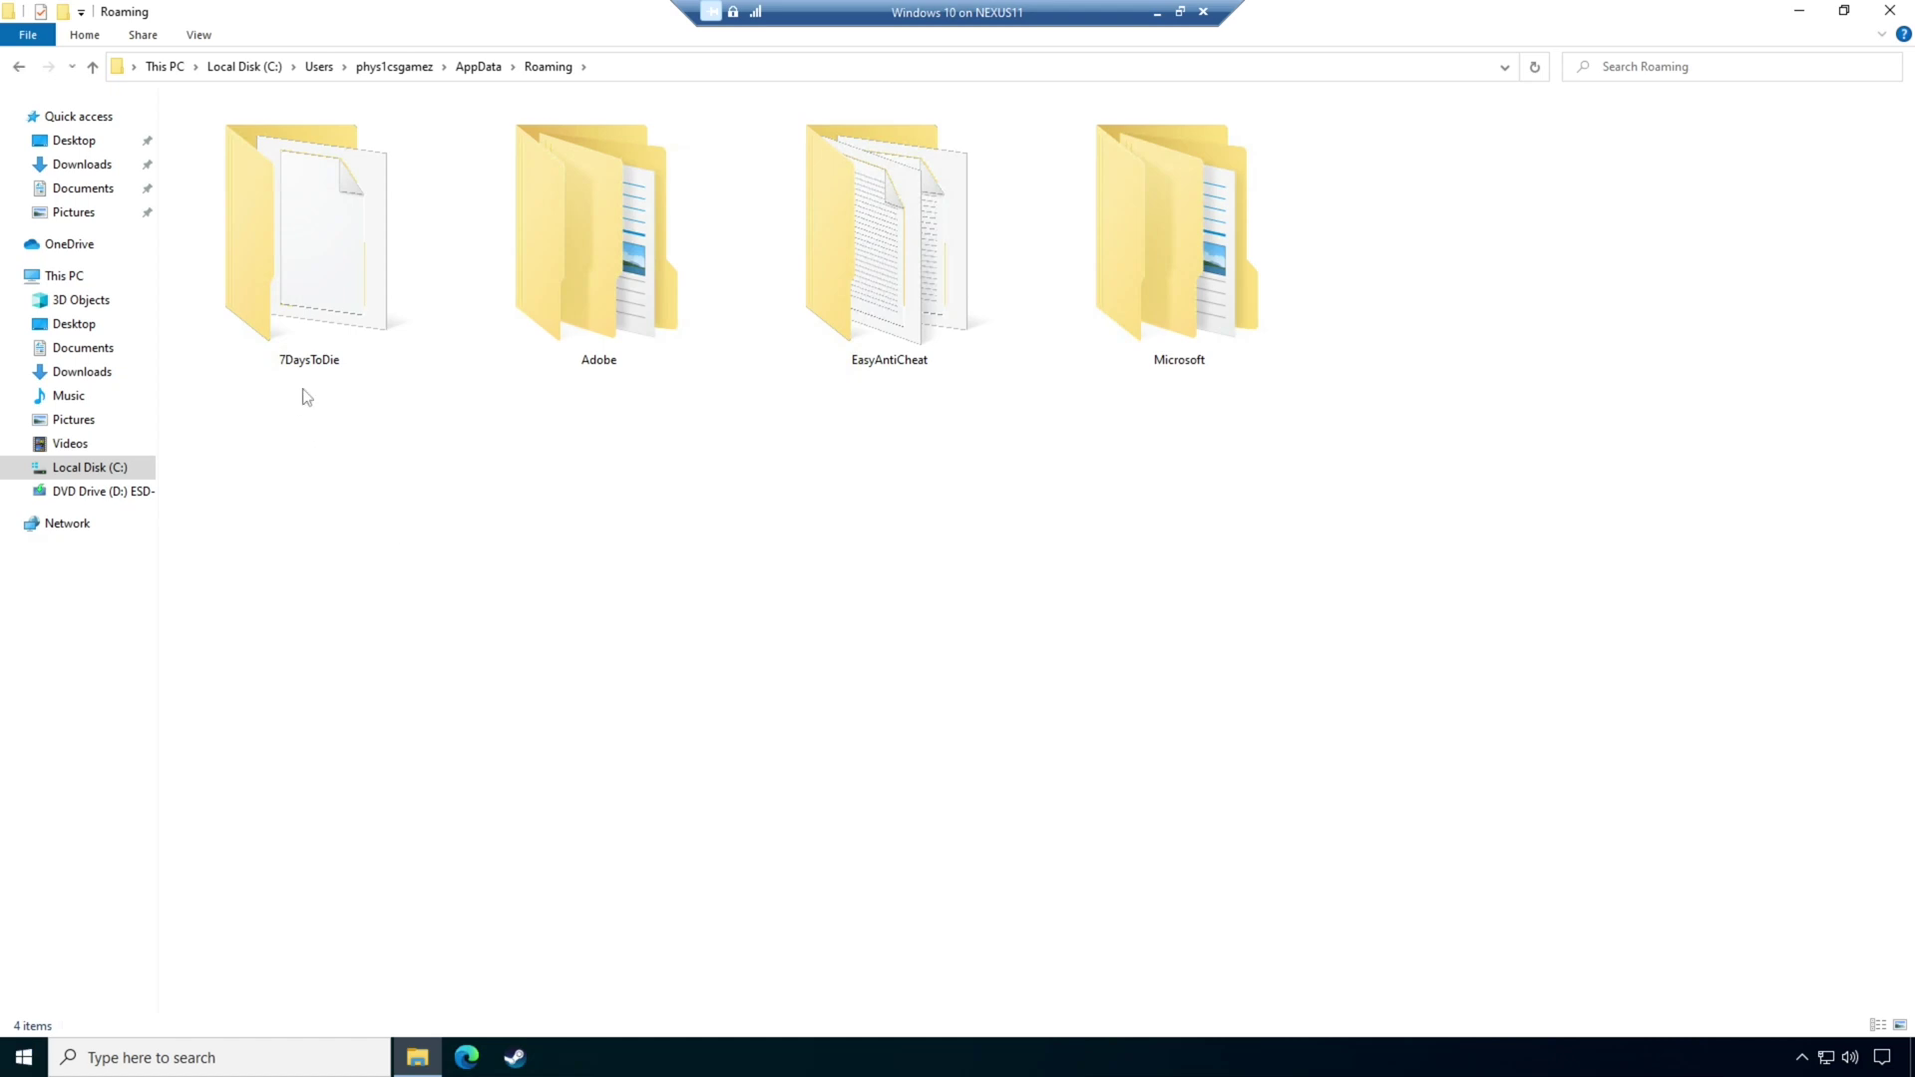
# Pin the 7DaysToDie folder to Quick access and close the Explorer window
pyautogui.rightClick(289, 255)
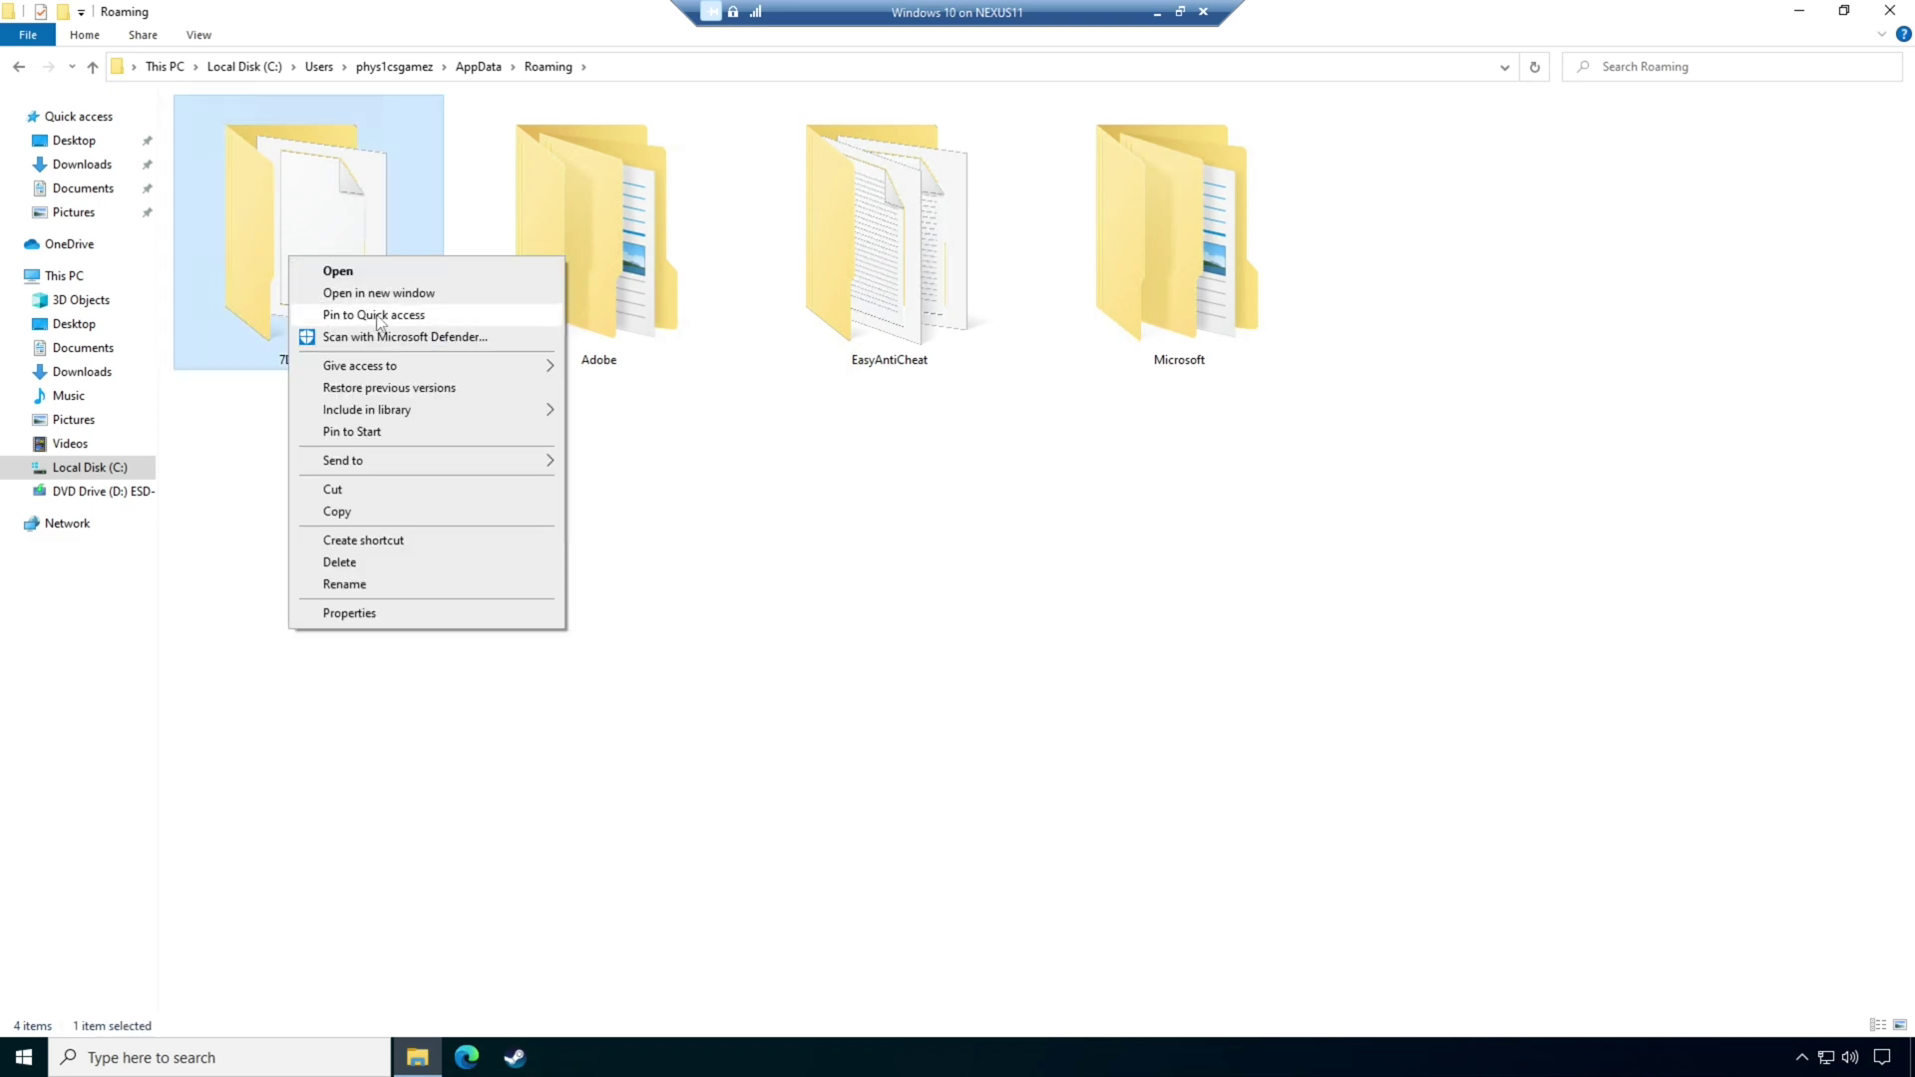
pyautogui.click(425, 315)
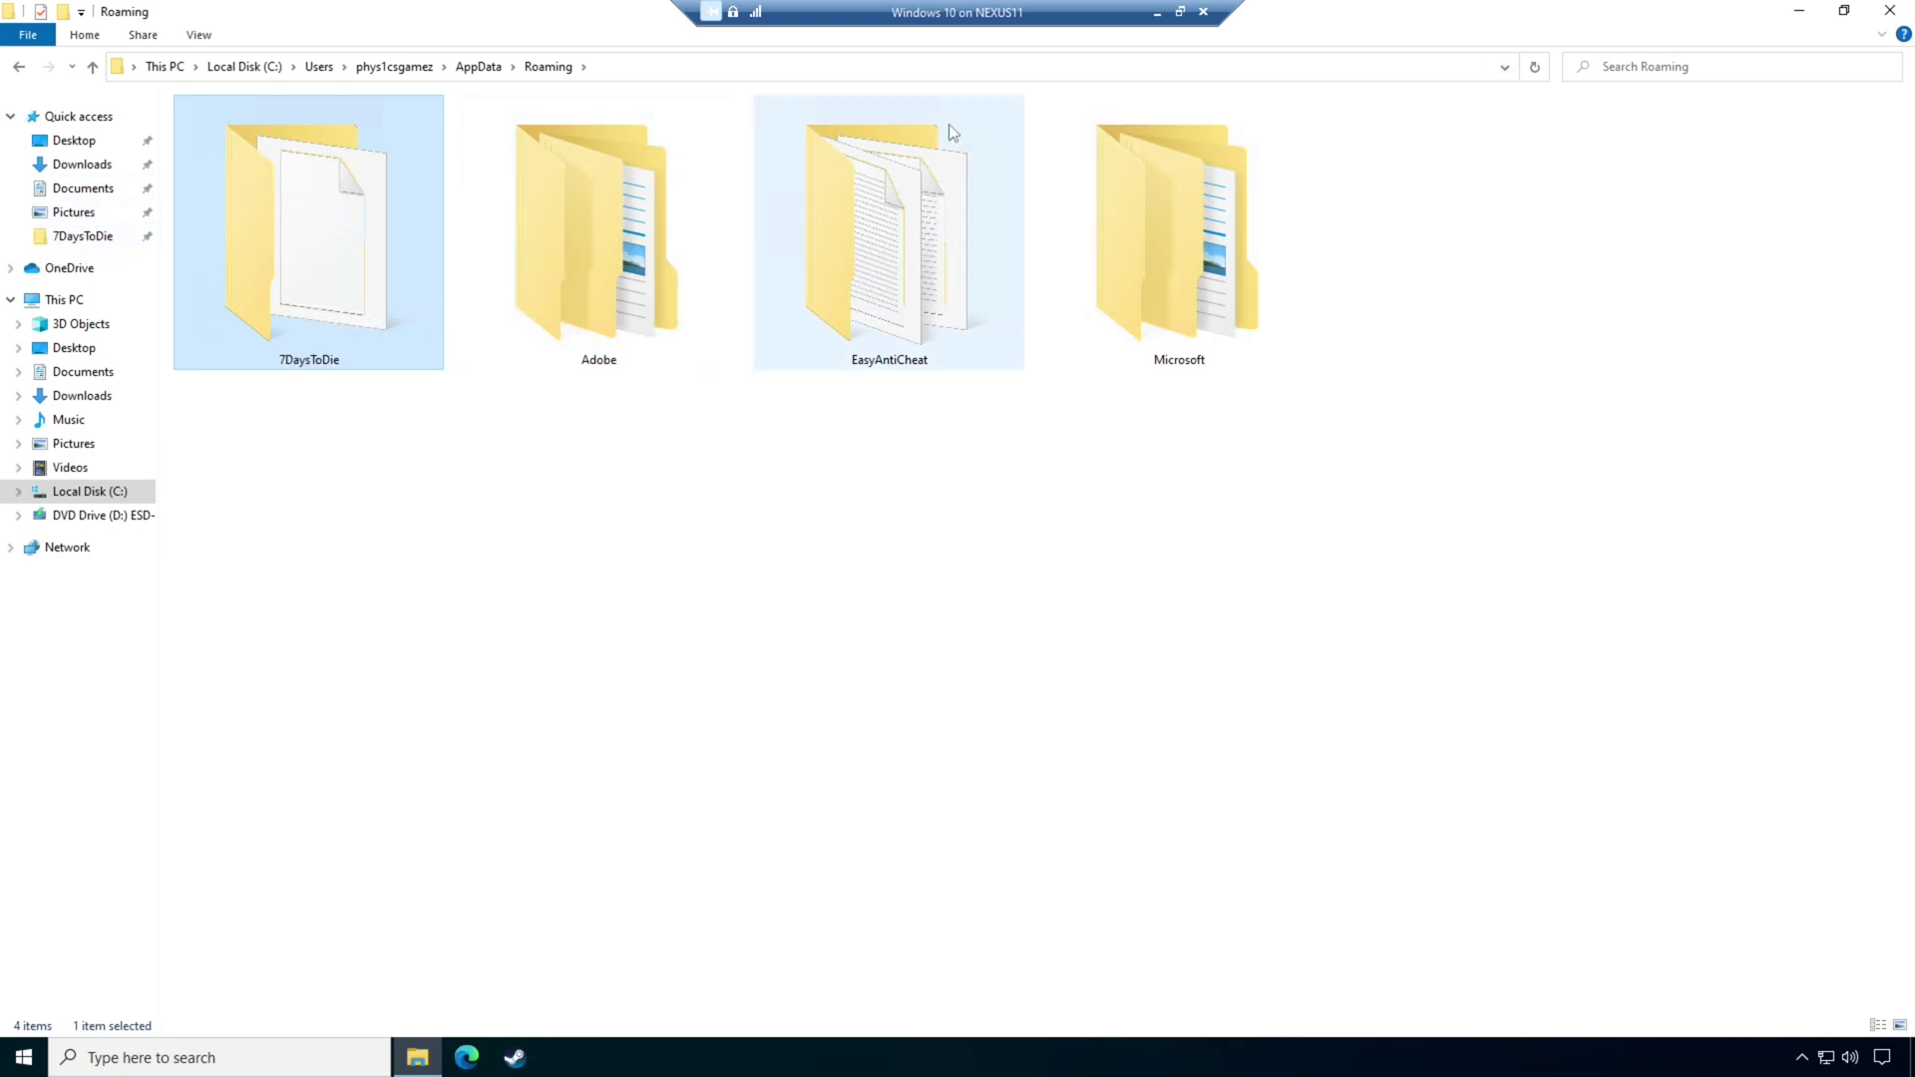
pyautogui.click(1895, 14)
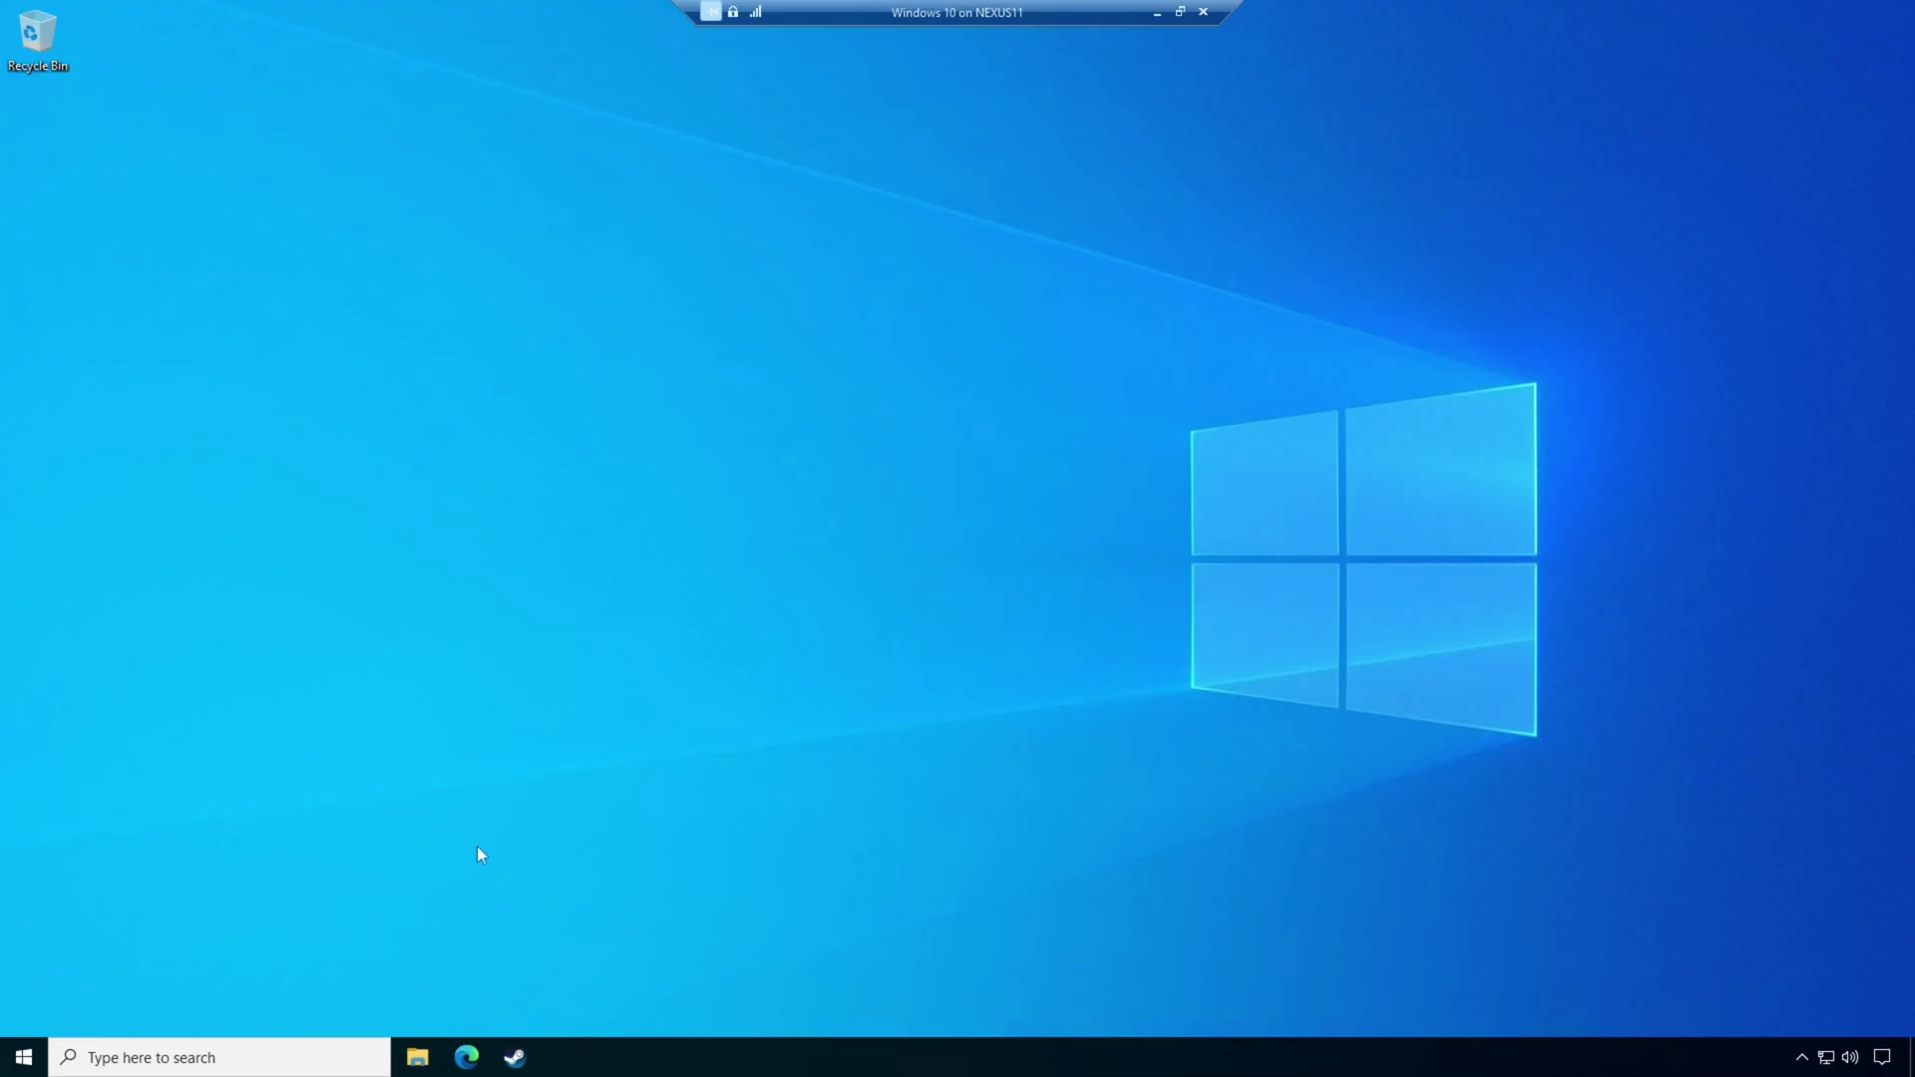
# Reopen Explorer, open the pinned 7DaysToDie folder from Quick access, then close it
pyautogui.click(418, 1057)
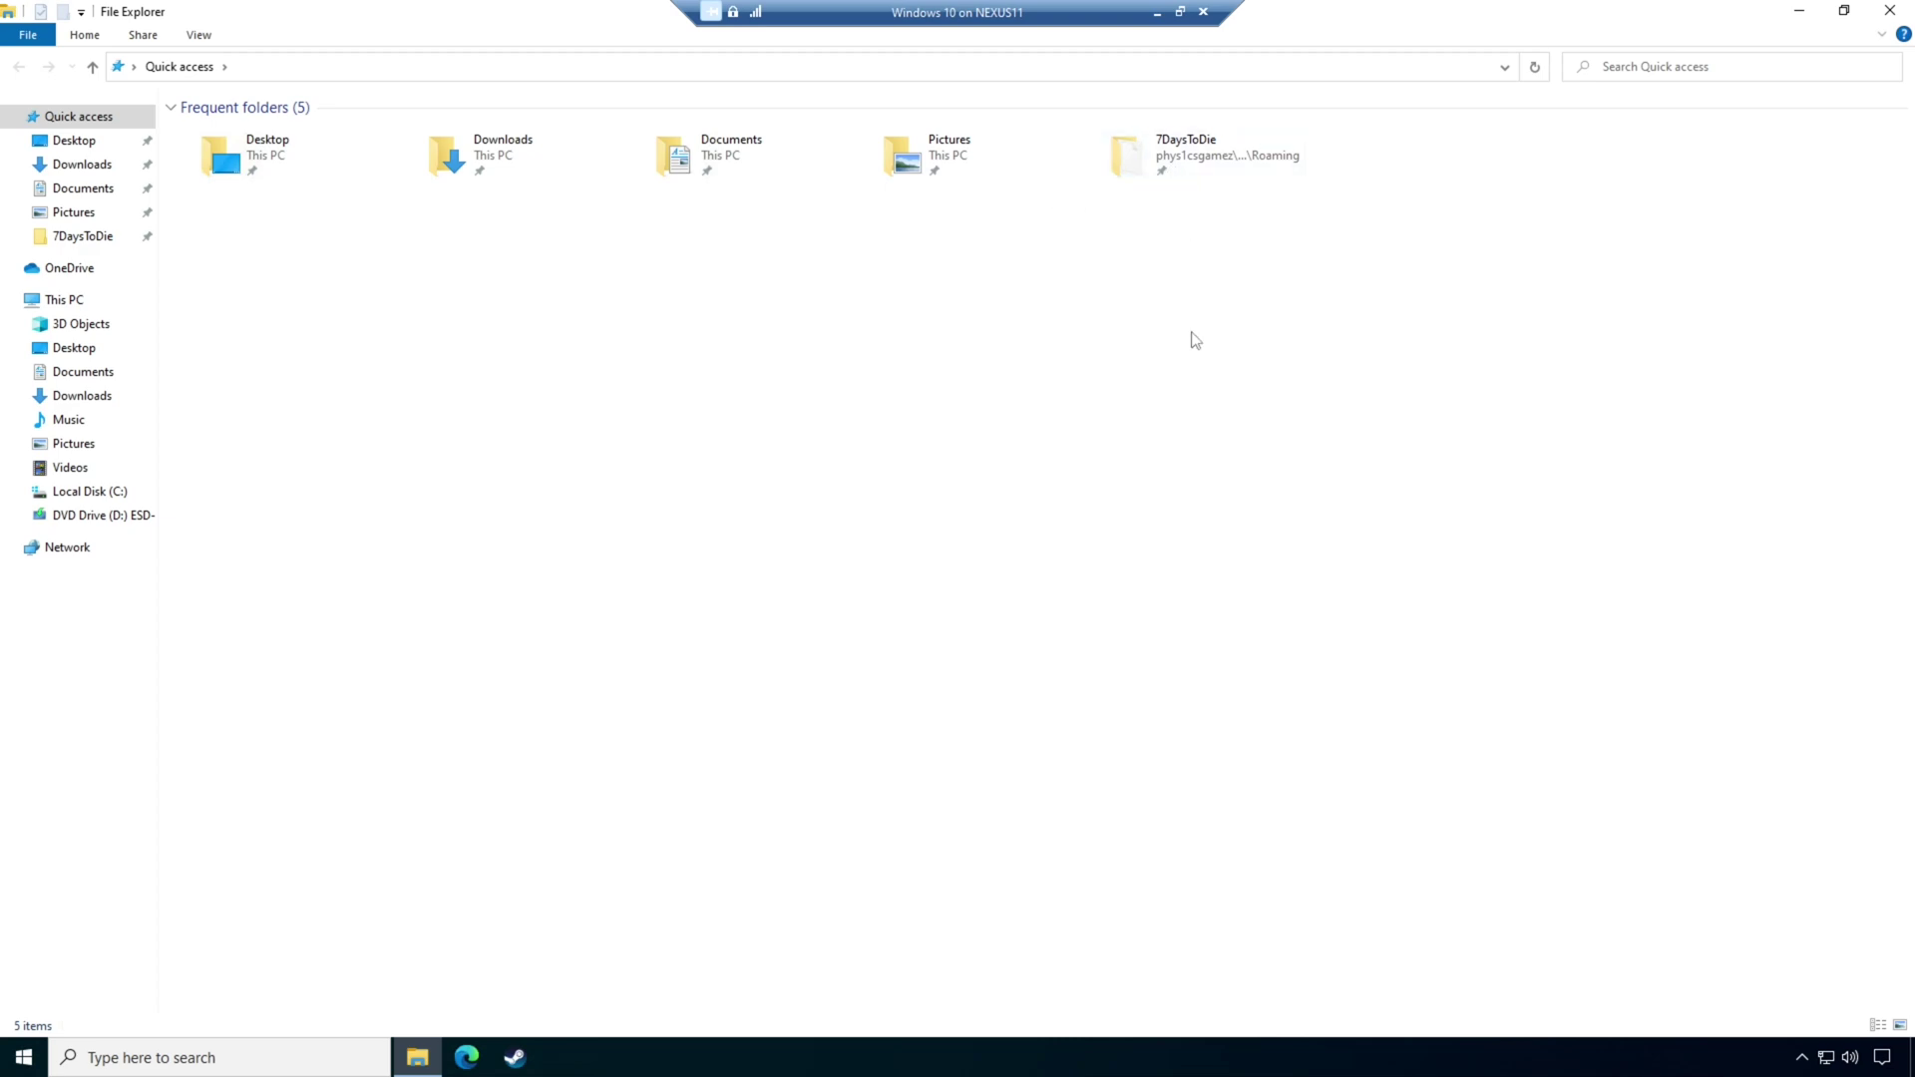
pyautogui.doubleClick(1189, 161)
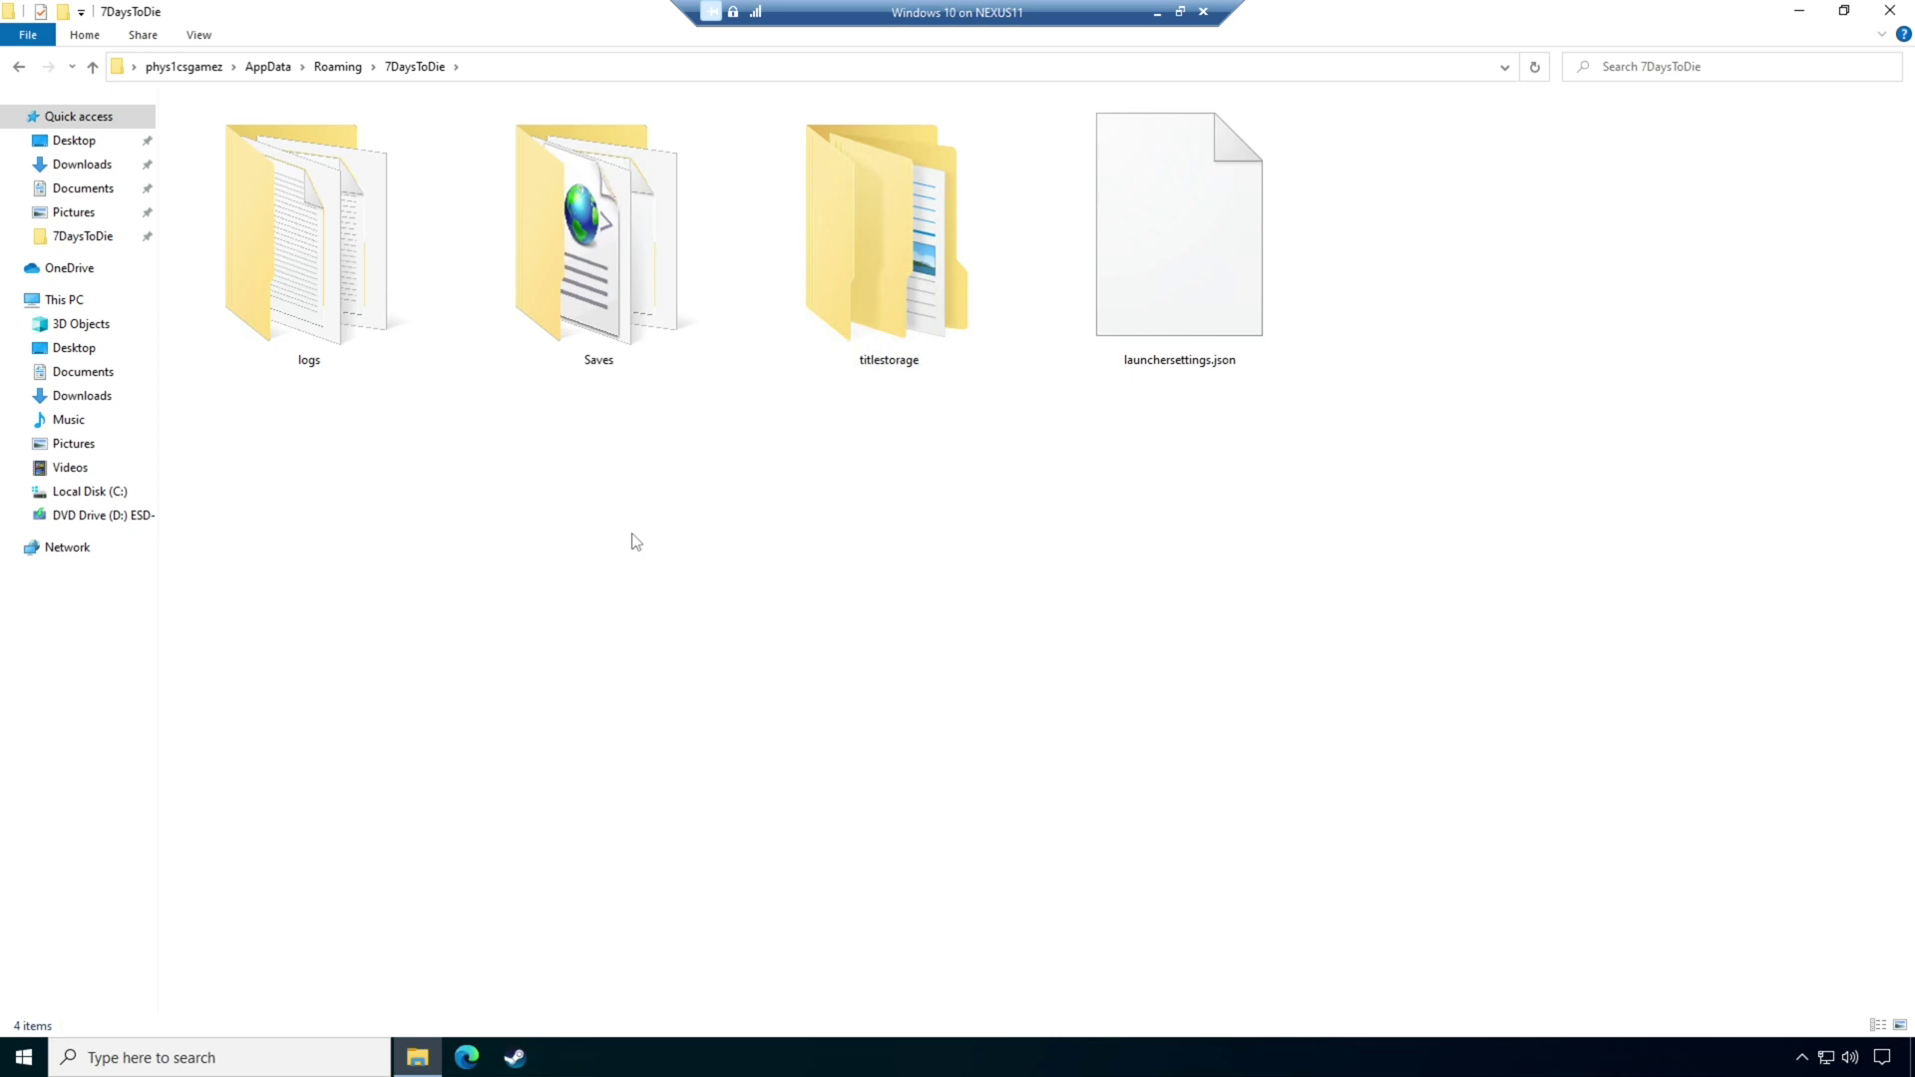
pyautogui.hotkey('alt', 'F4')
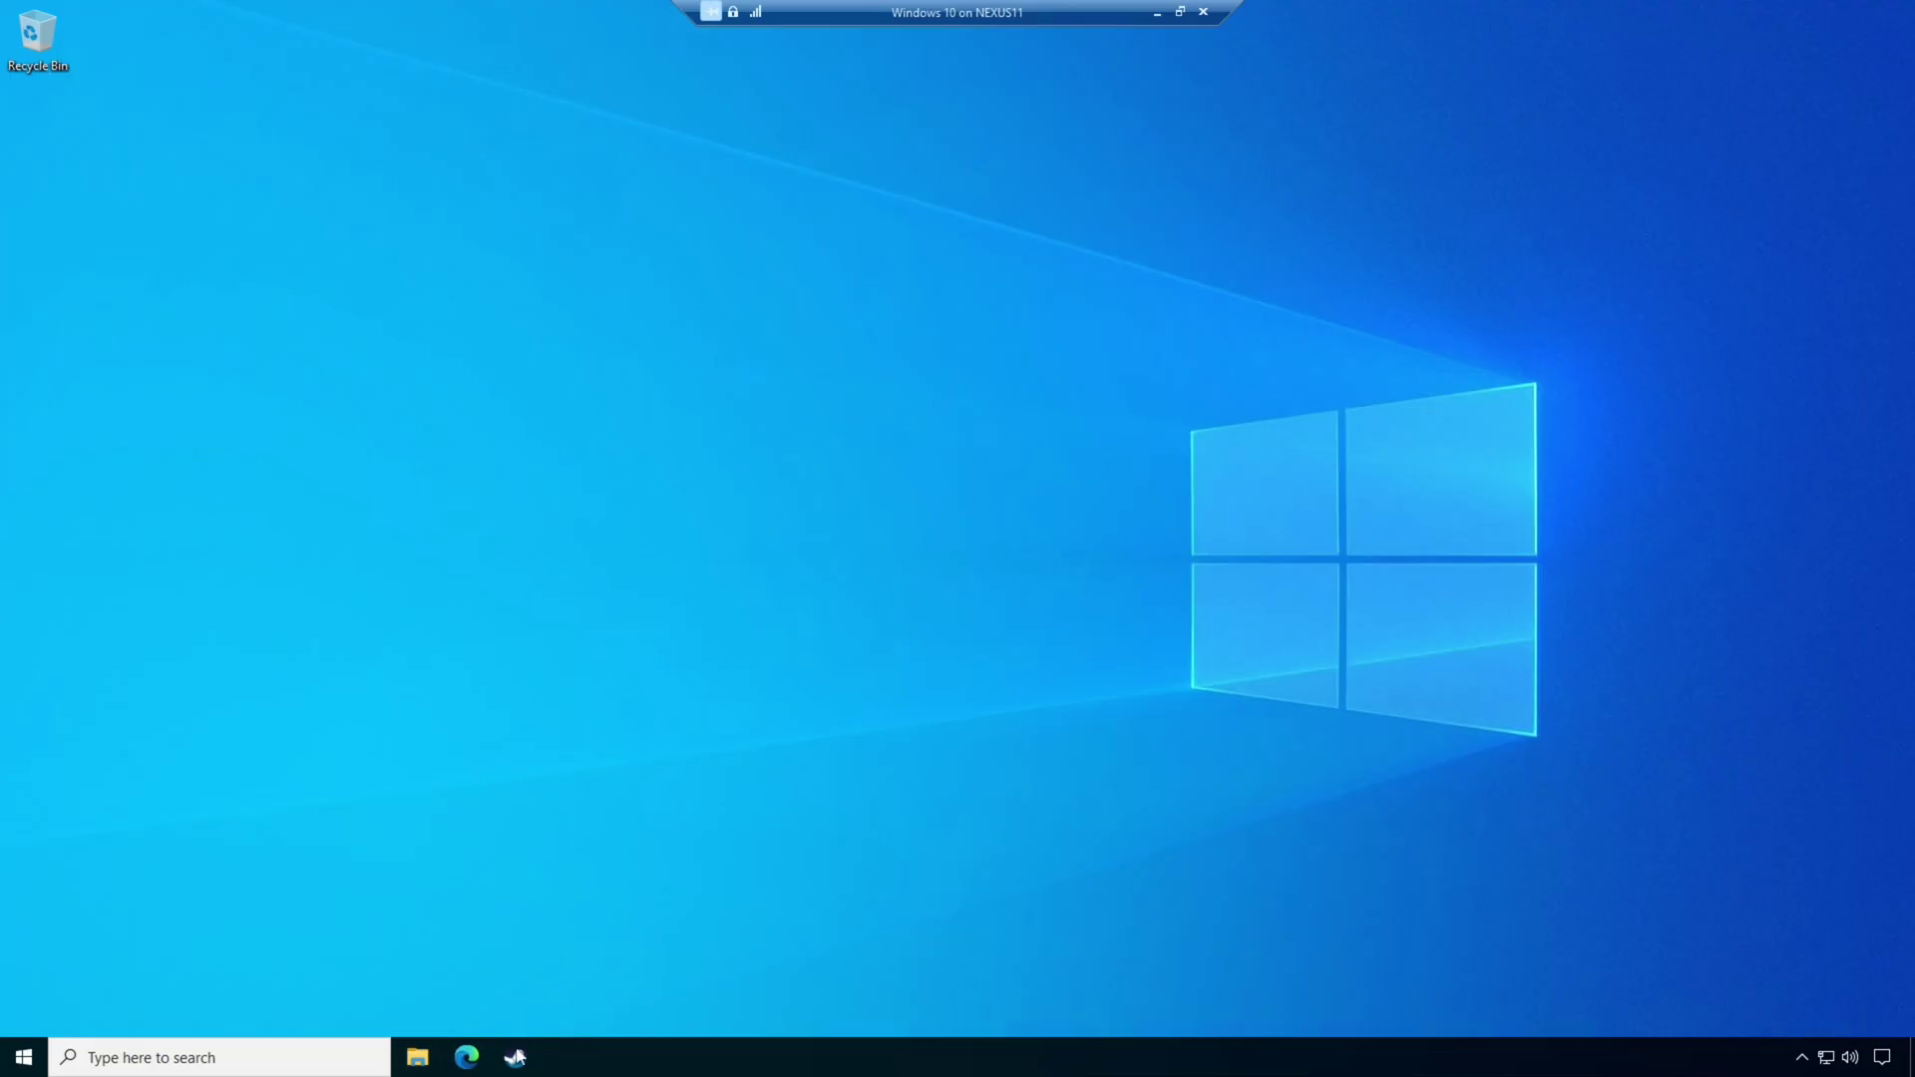
# Launch 7 Days to Die from the Steam library, choosing 'Play 7 Days to Die'
pyautogui.click(515, 1059)
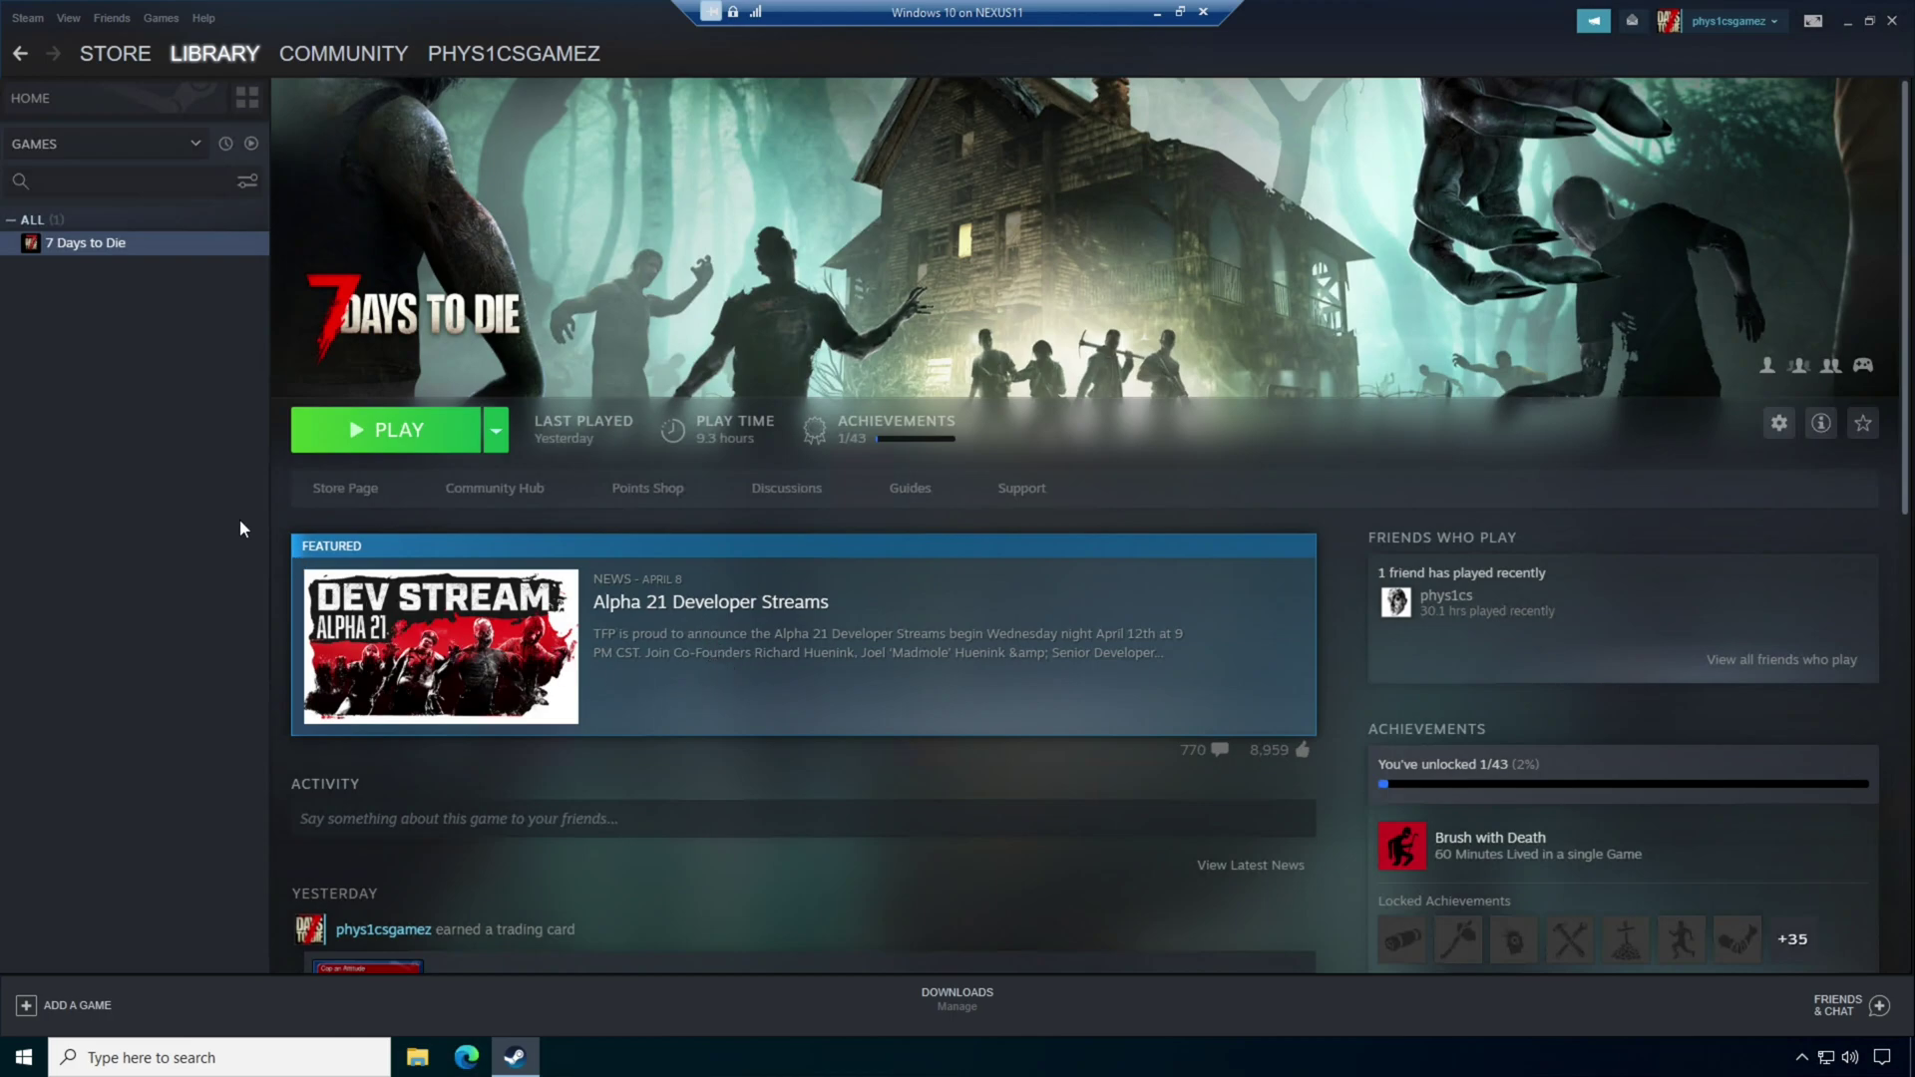
pyautogui.click(341, 423)
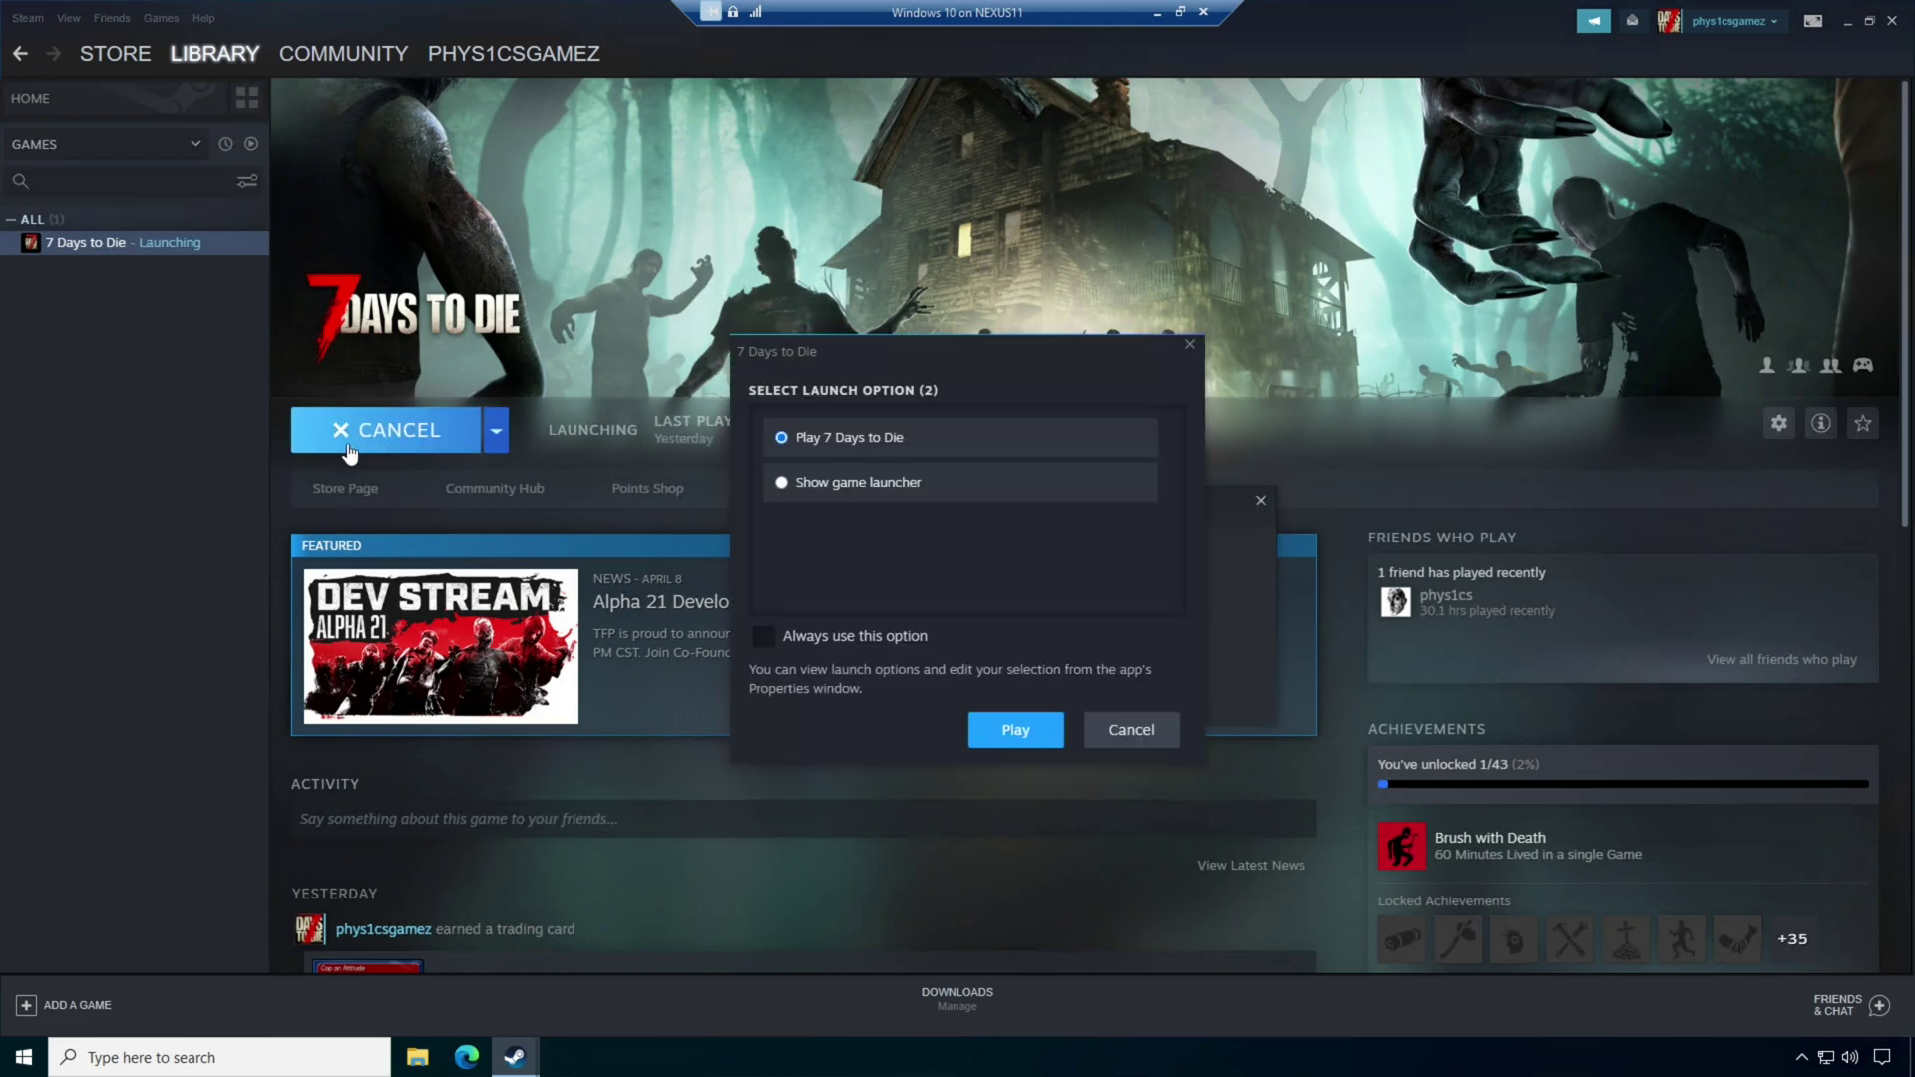
pyautogui.click(1010, 731)
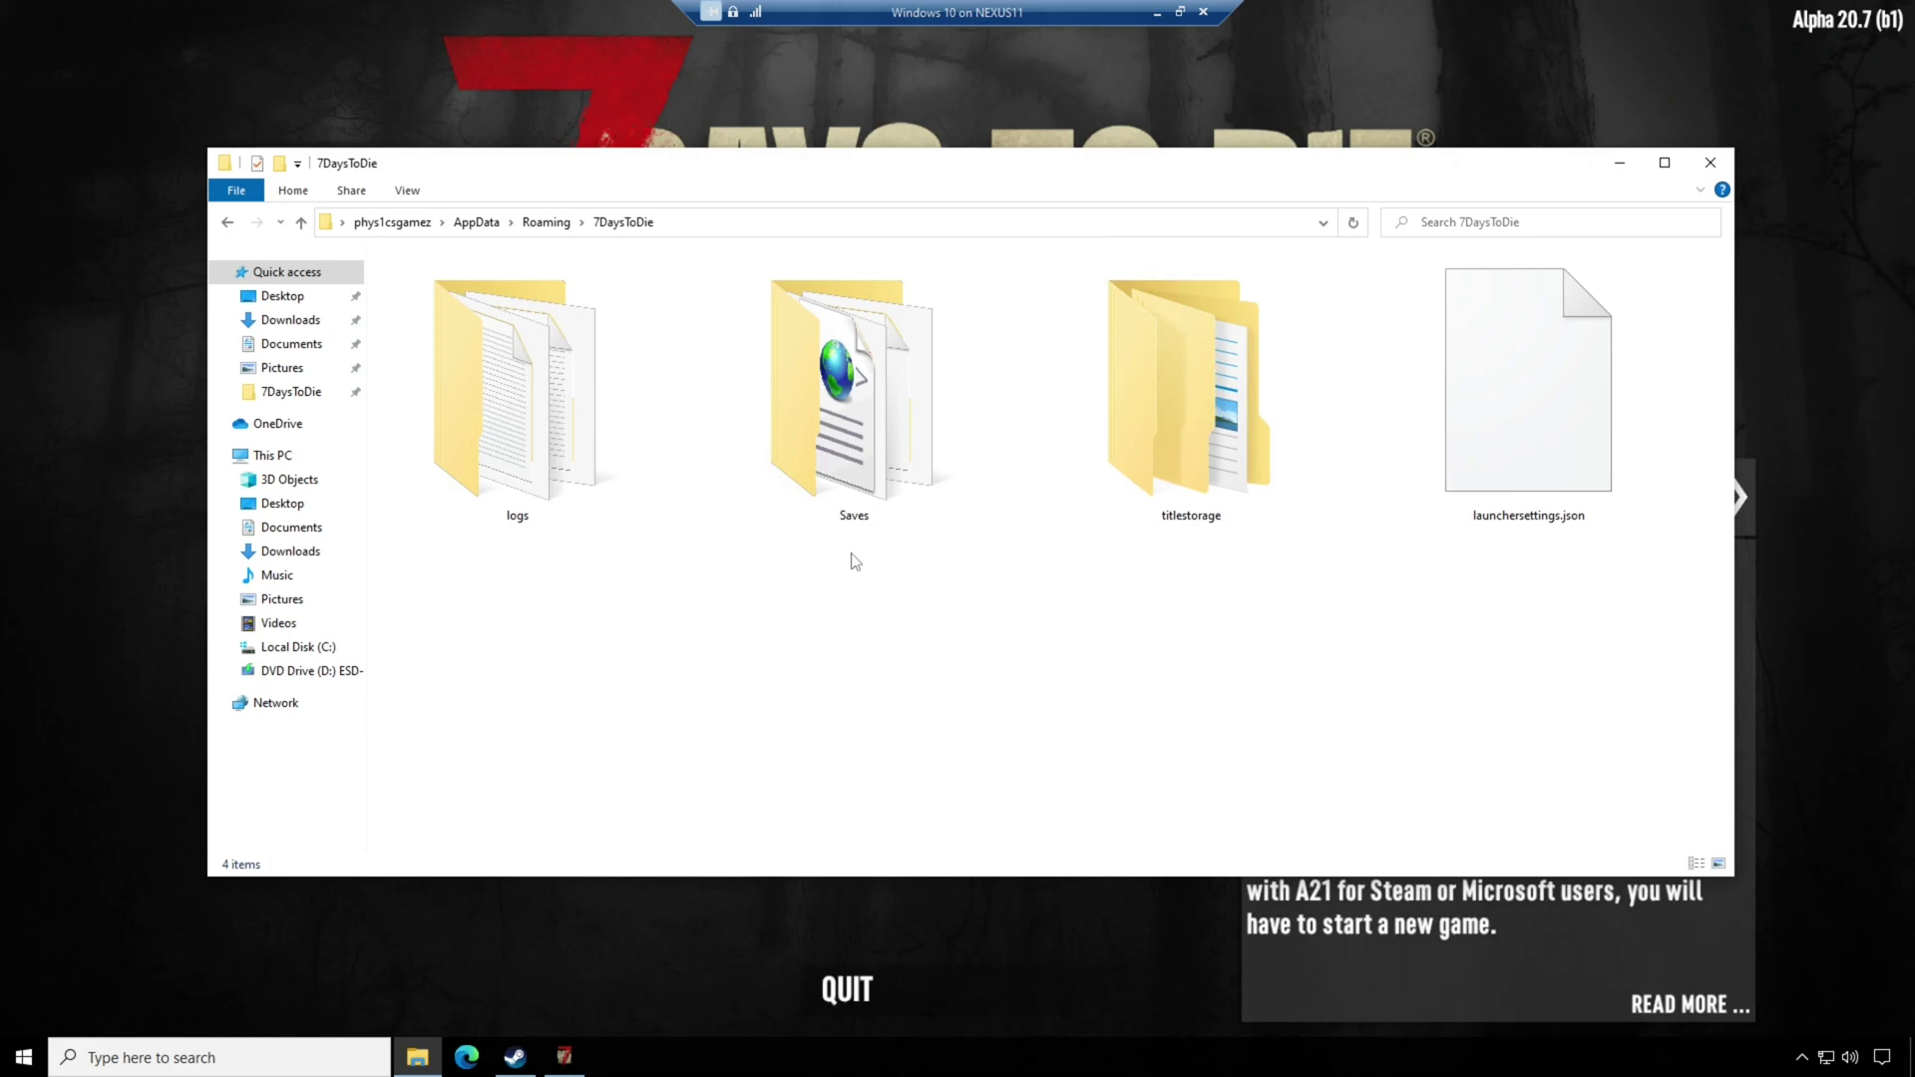
# Start a new game 'My Game' on Navezgane and allow the game through the firewall
pyautogui.click(195, 583)
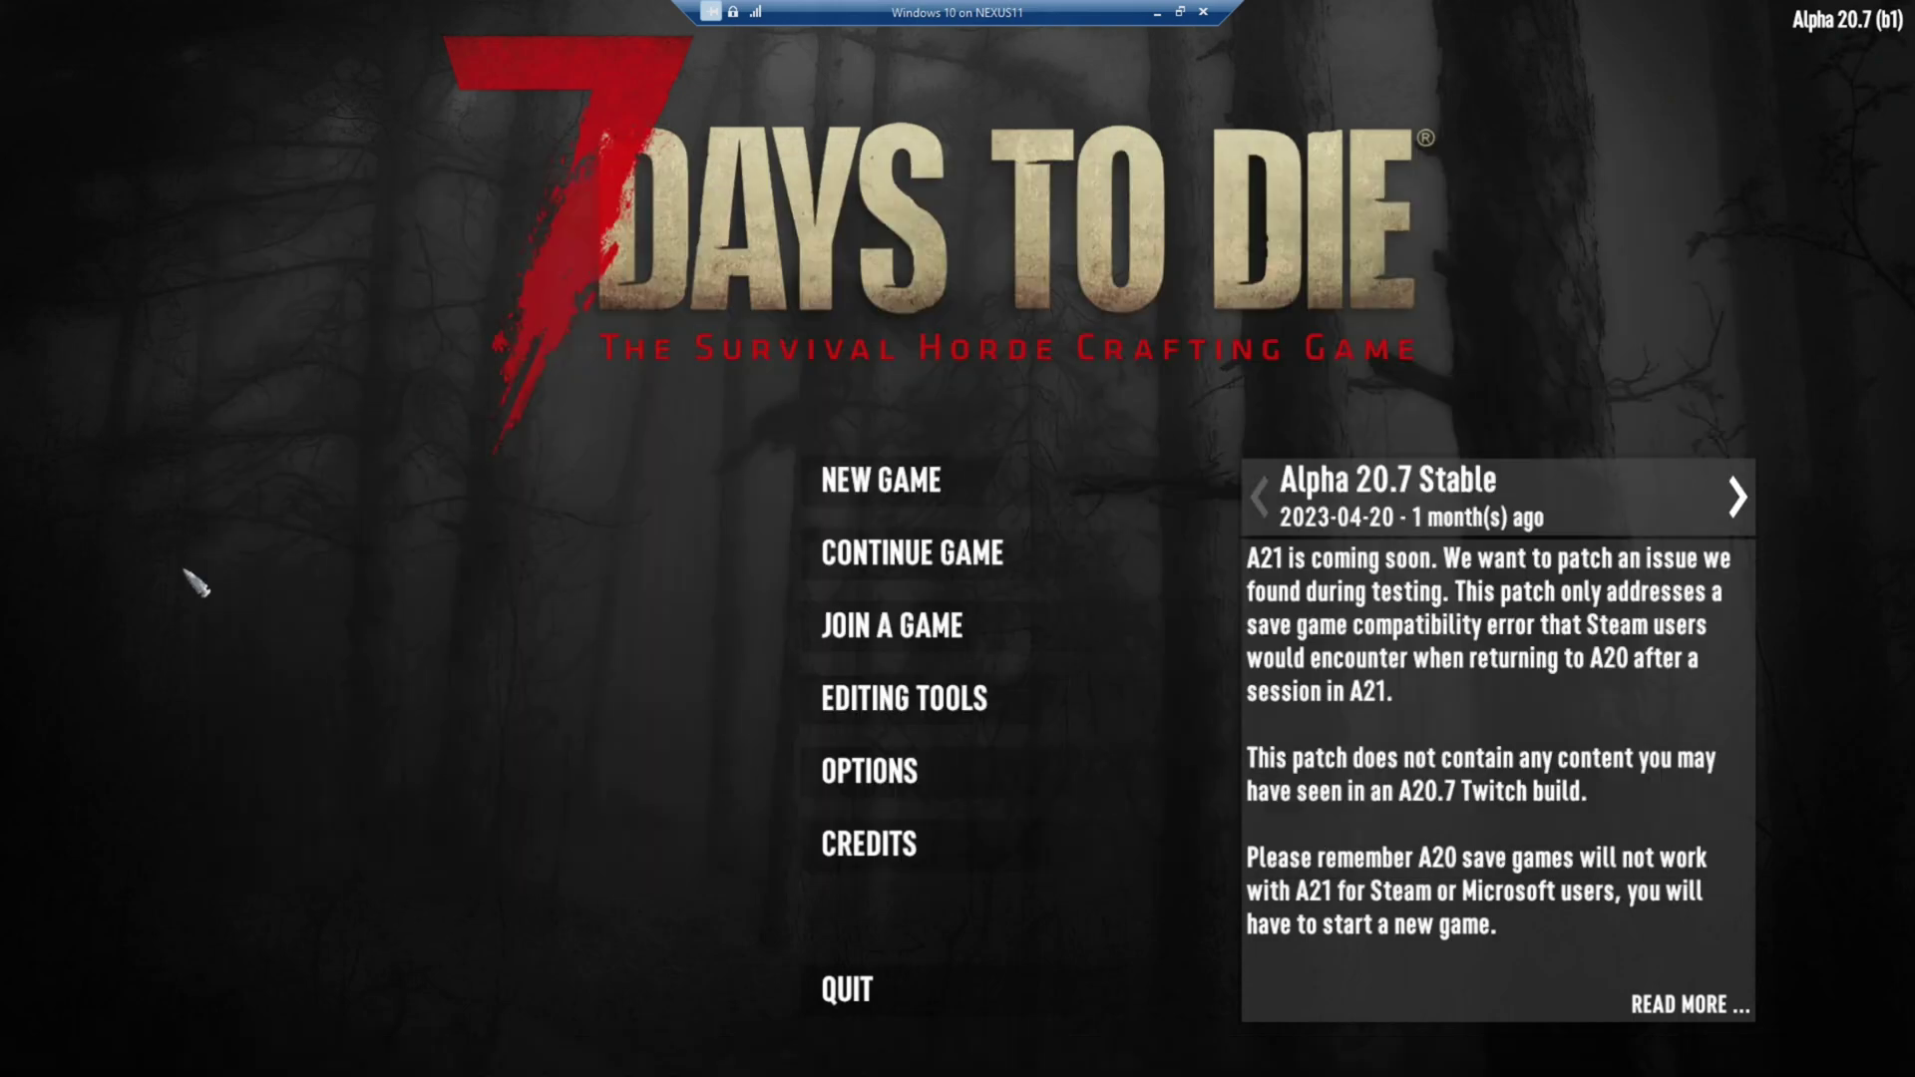
pyautogui.click(948, 496)
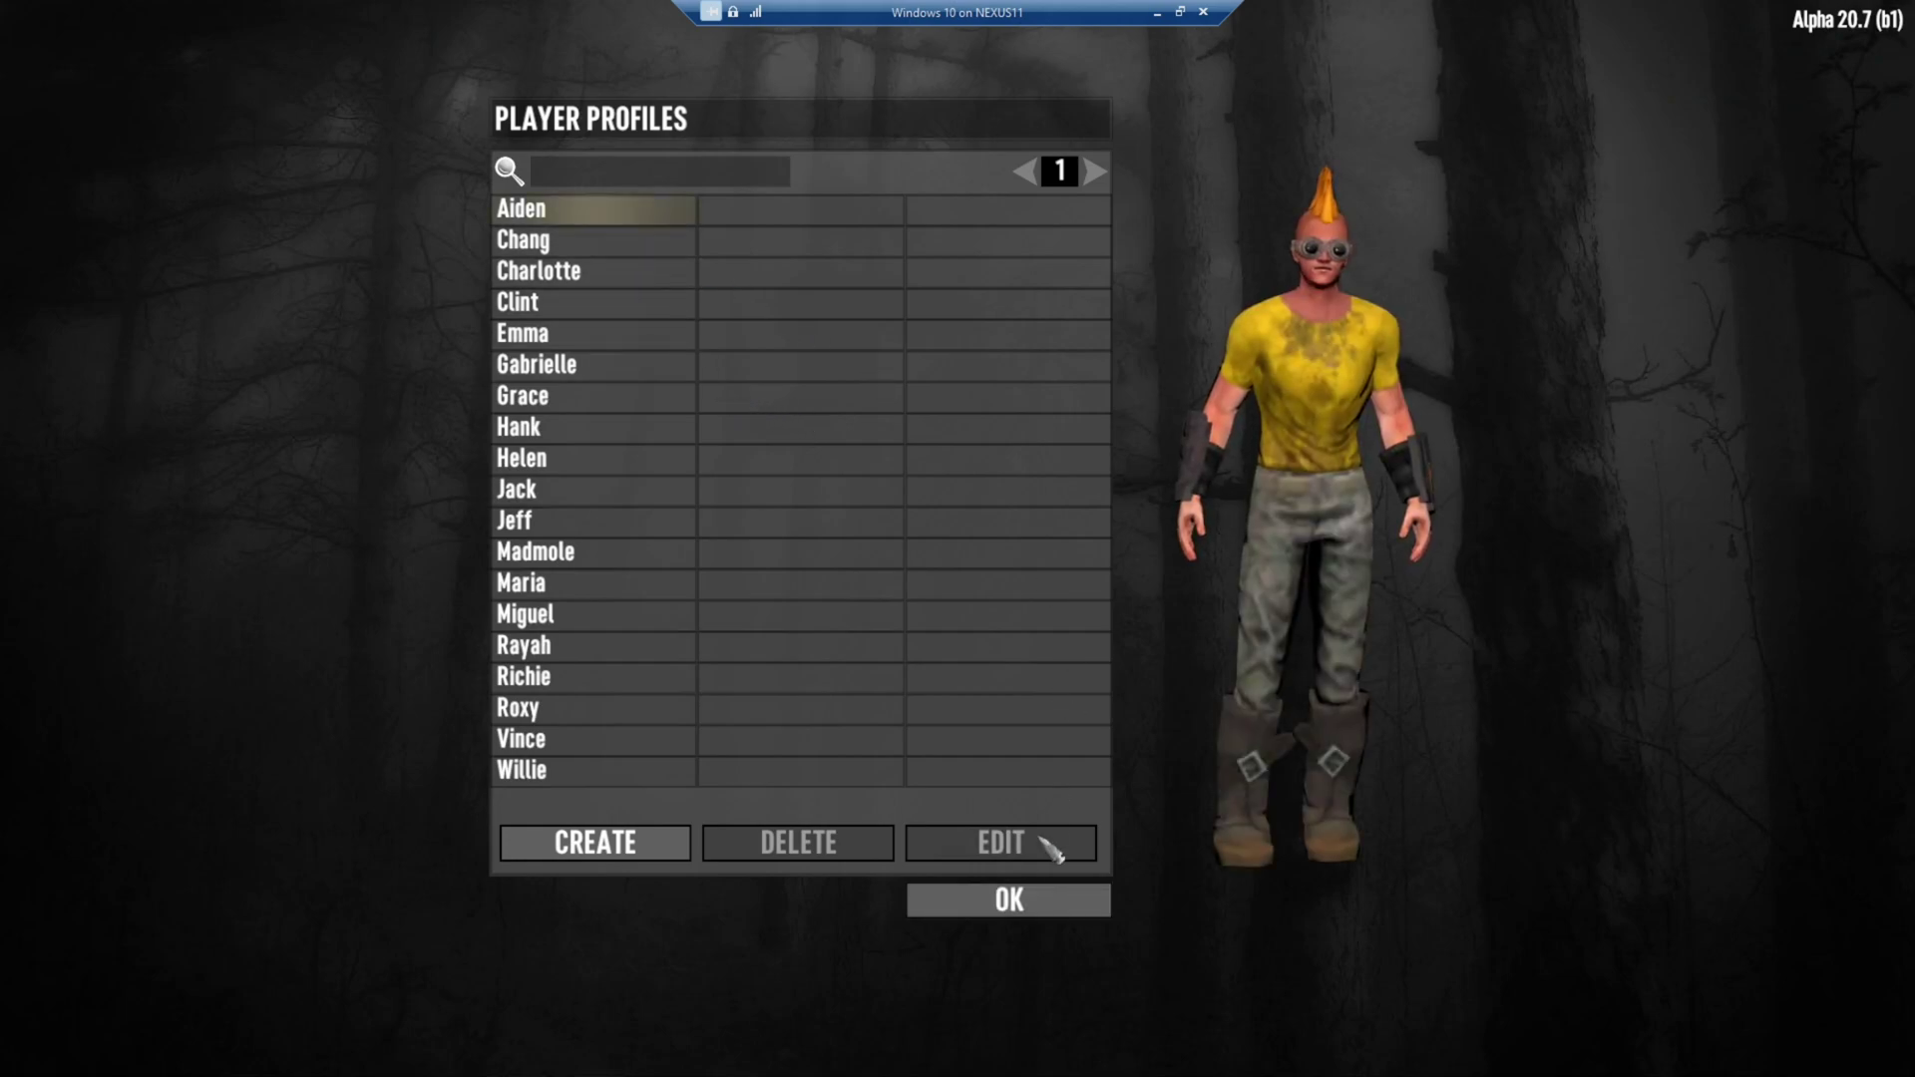
pyautogui.click(1010, 900)
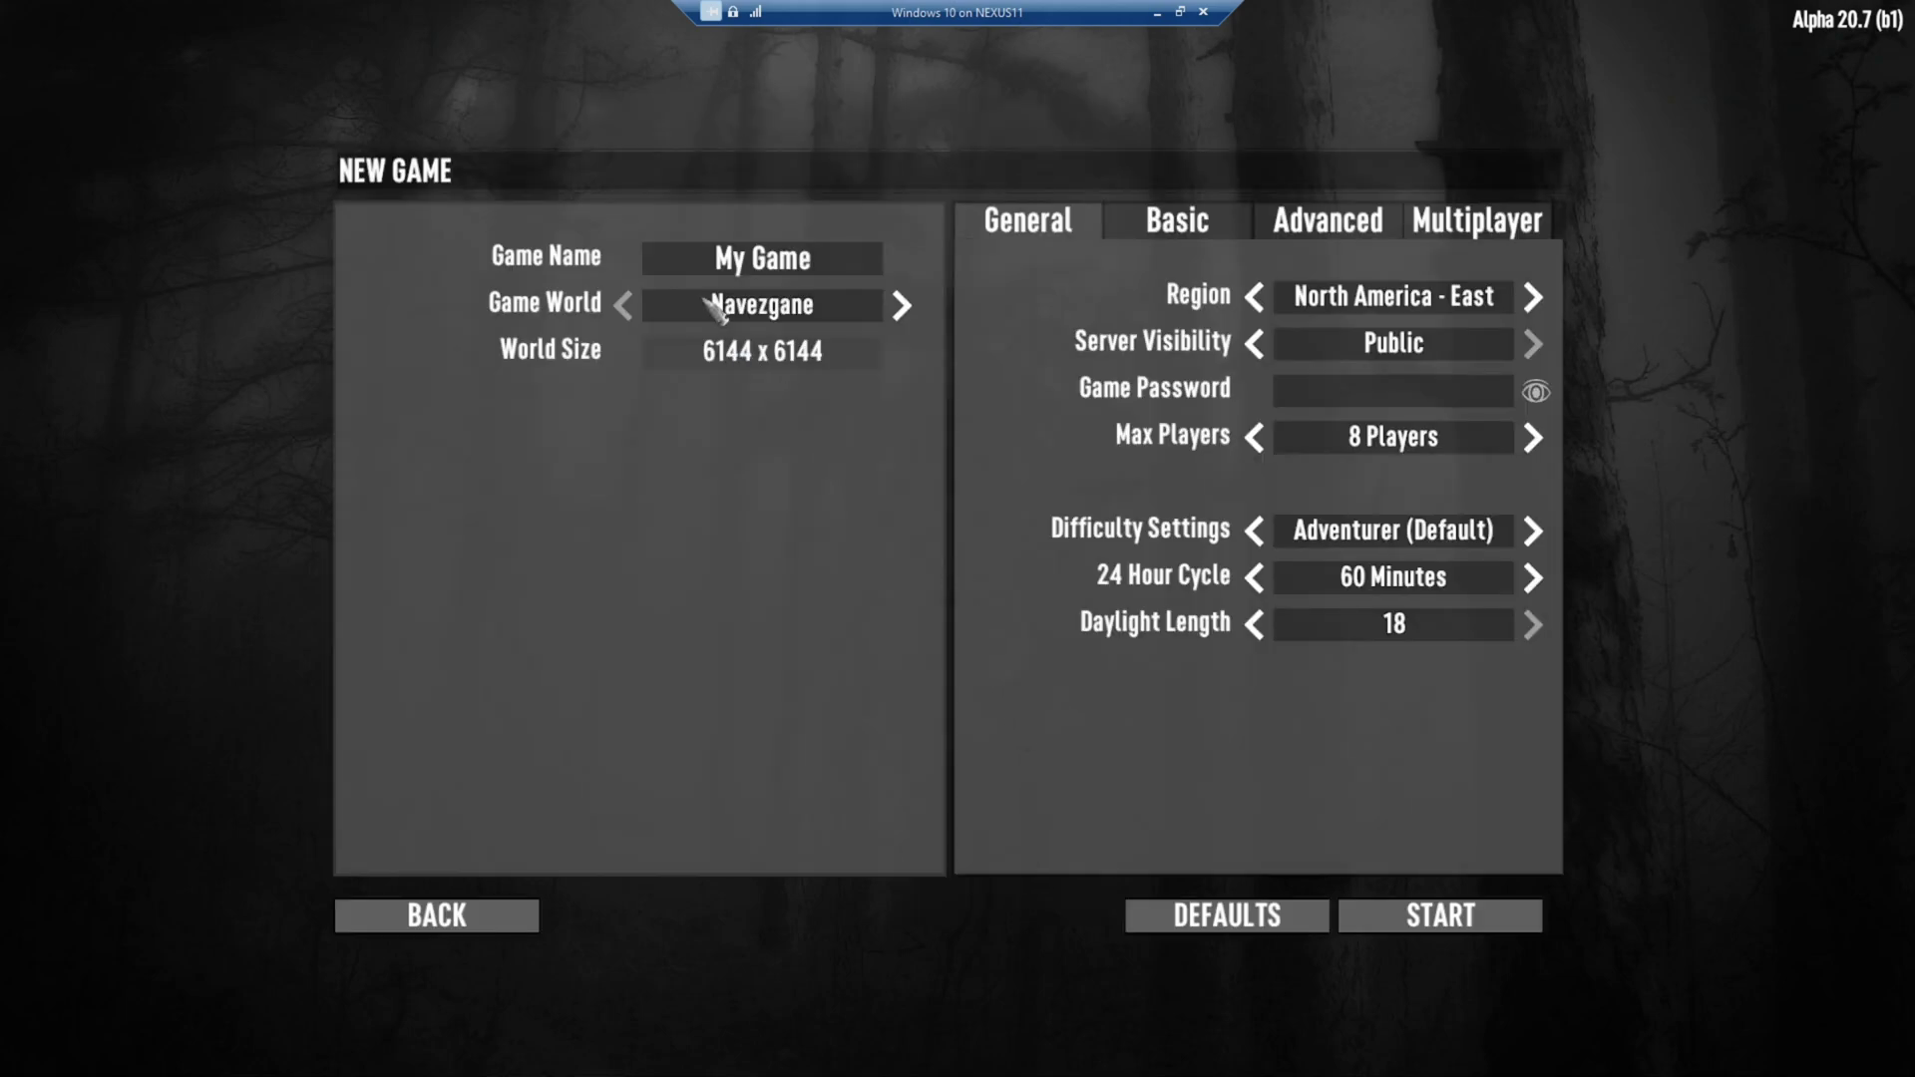
pyautogui.click(1516, 912)
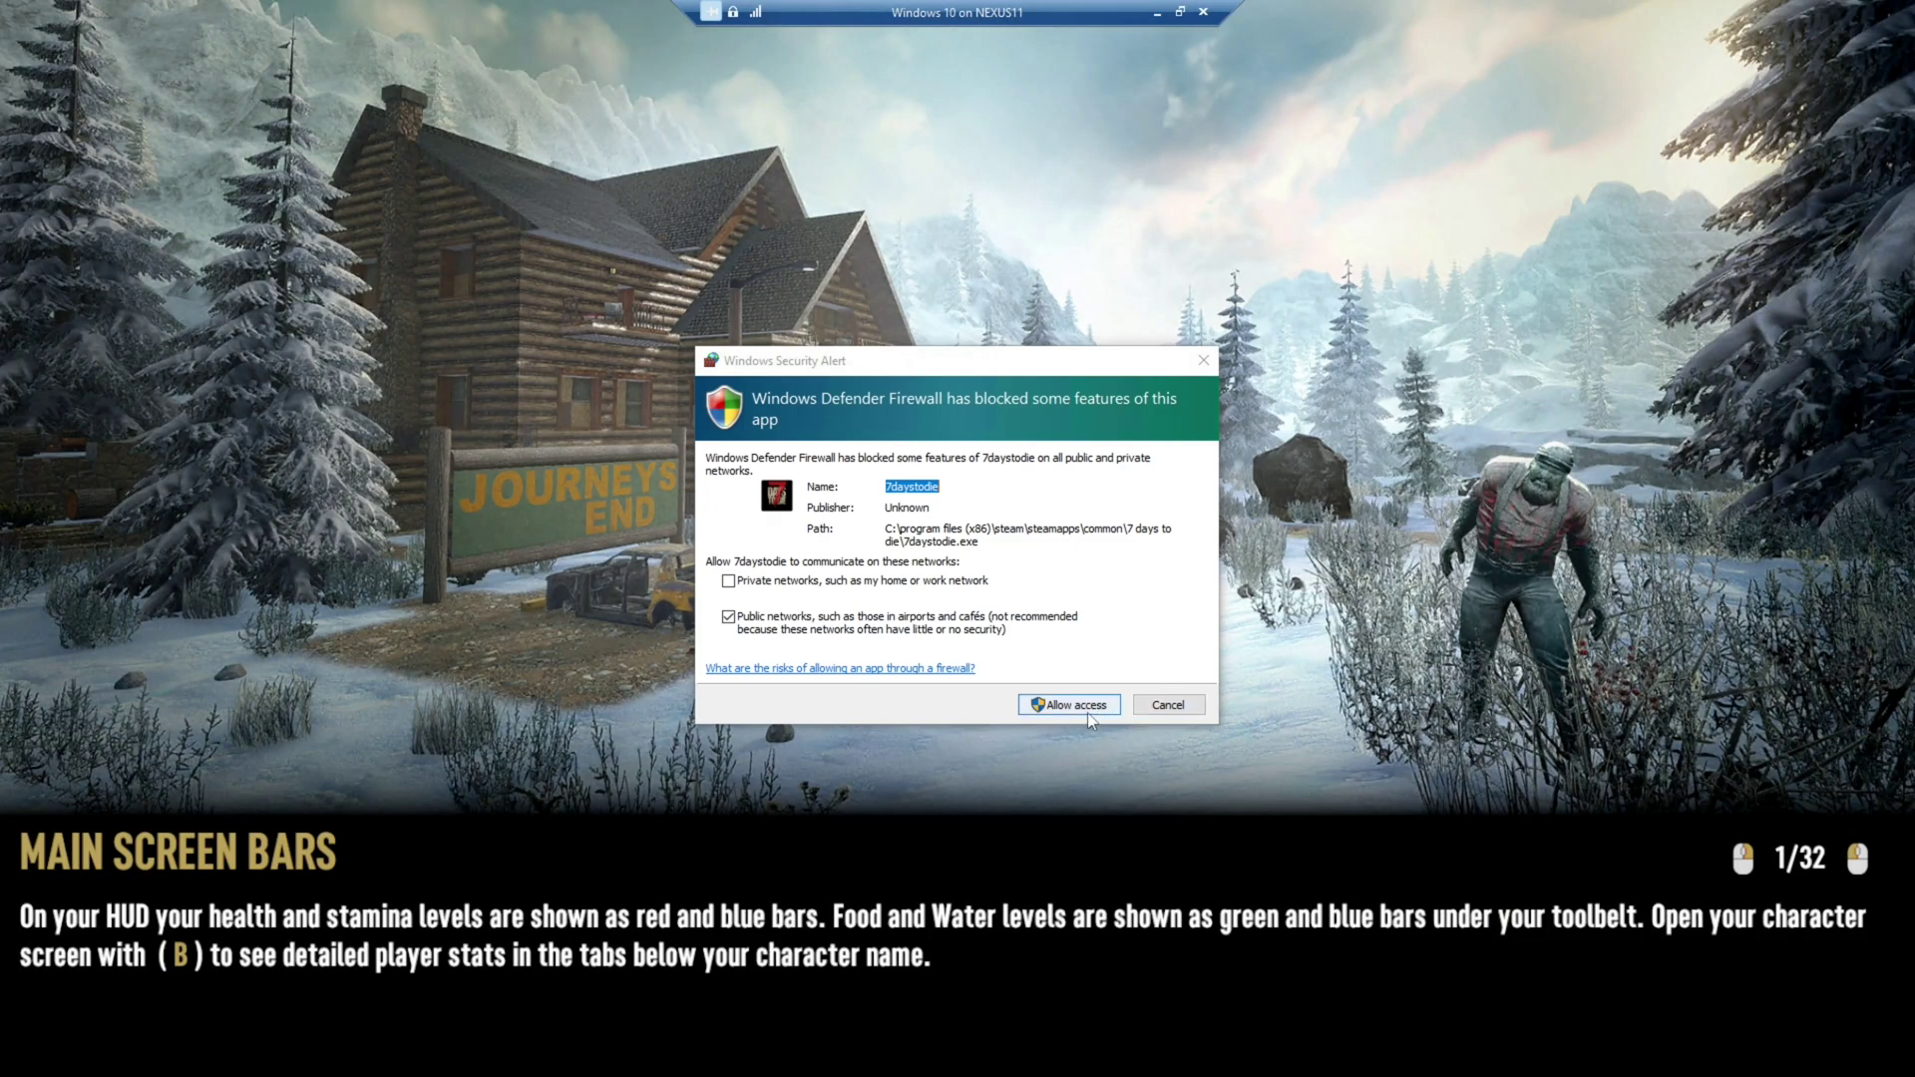
pyautogui.click(1062, 714)
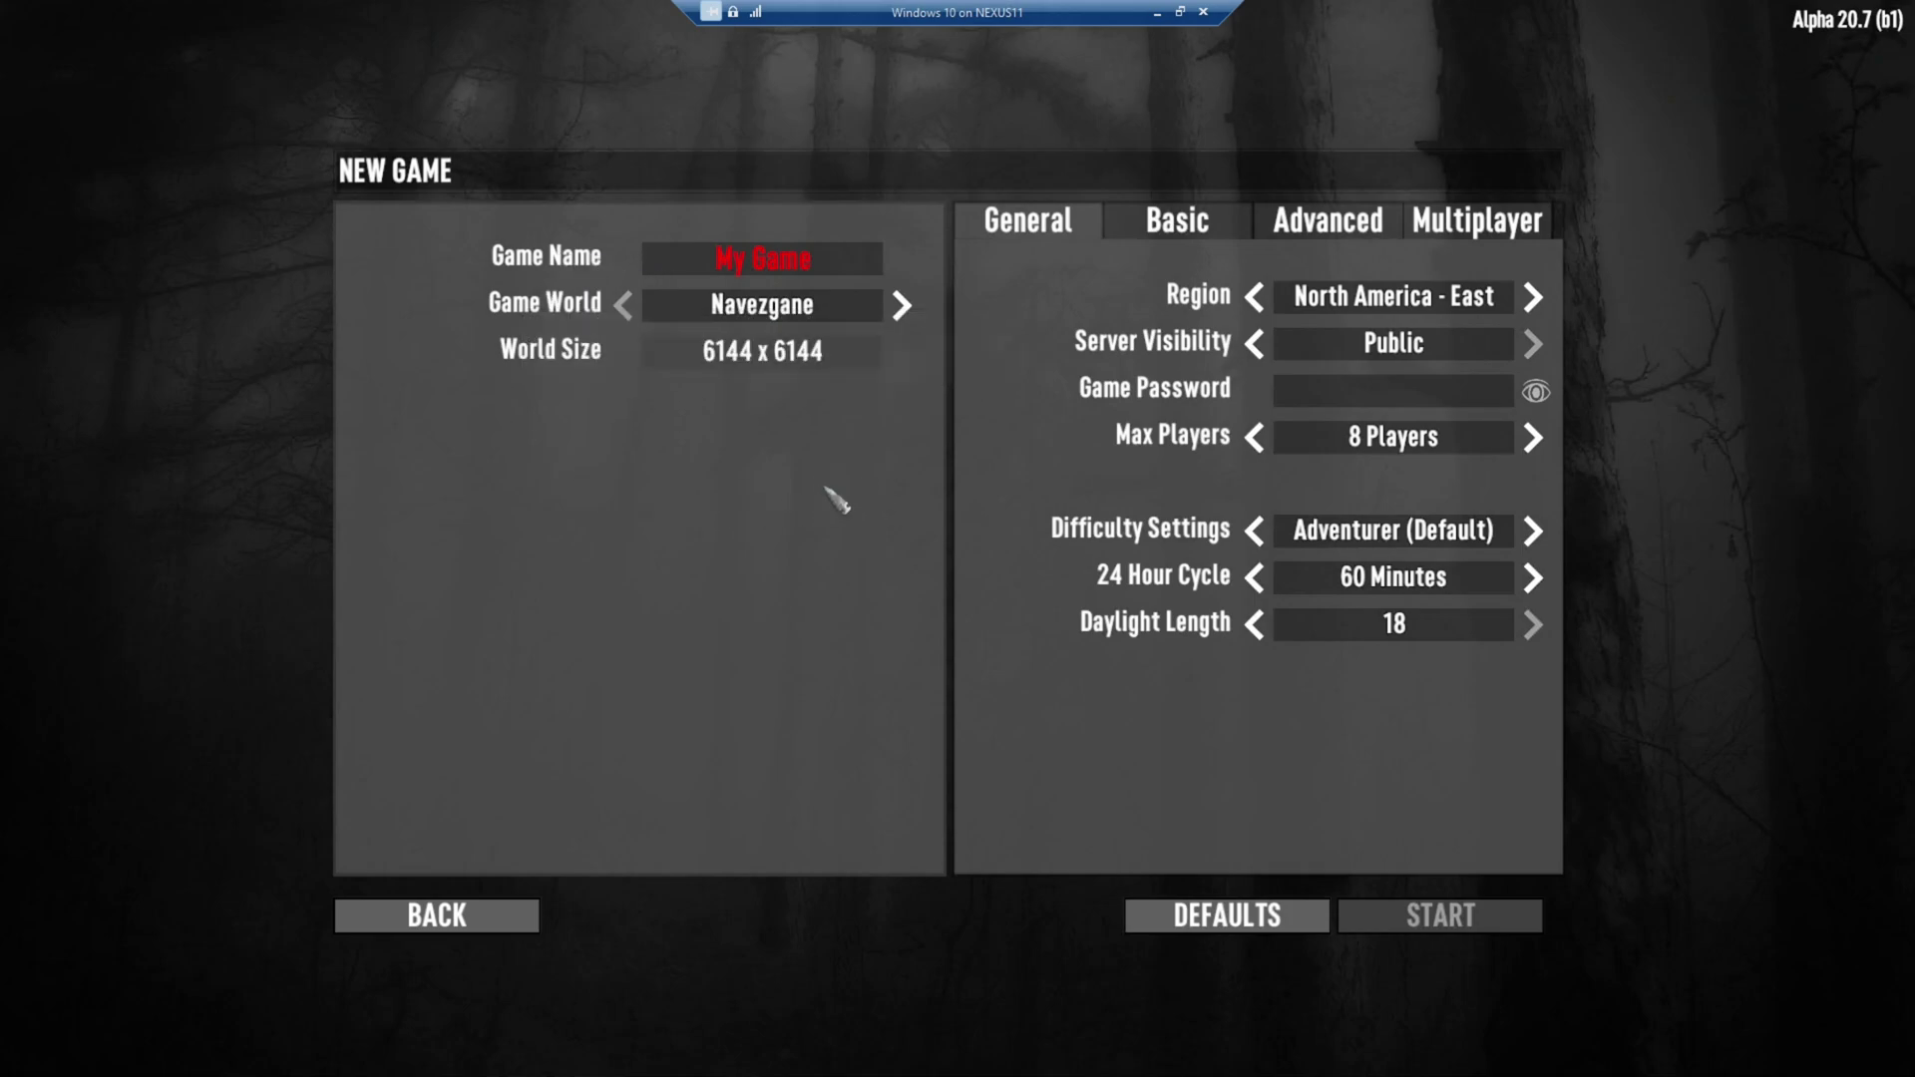
# Confirm the My Game save under Continue Game, then switch back to the 7DaysToDie folder
pyautogui.click(502, 914)
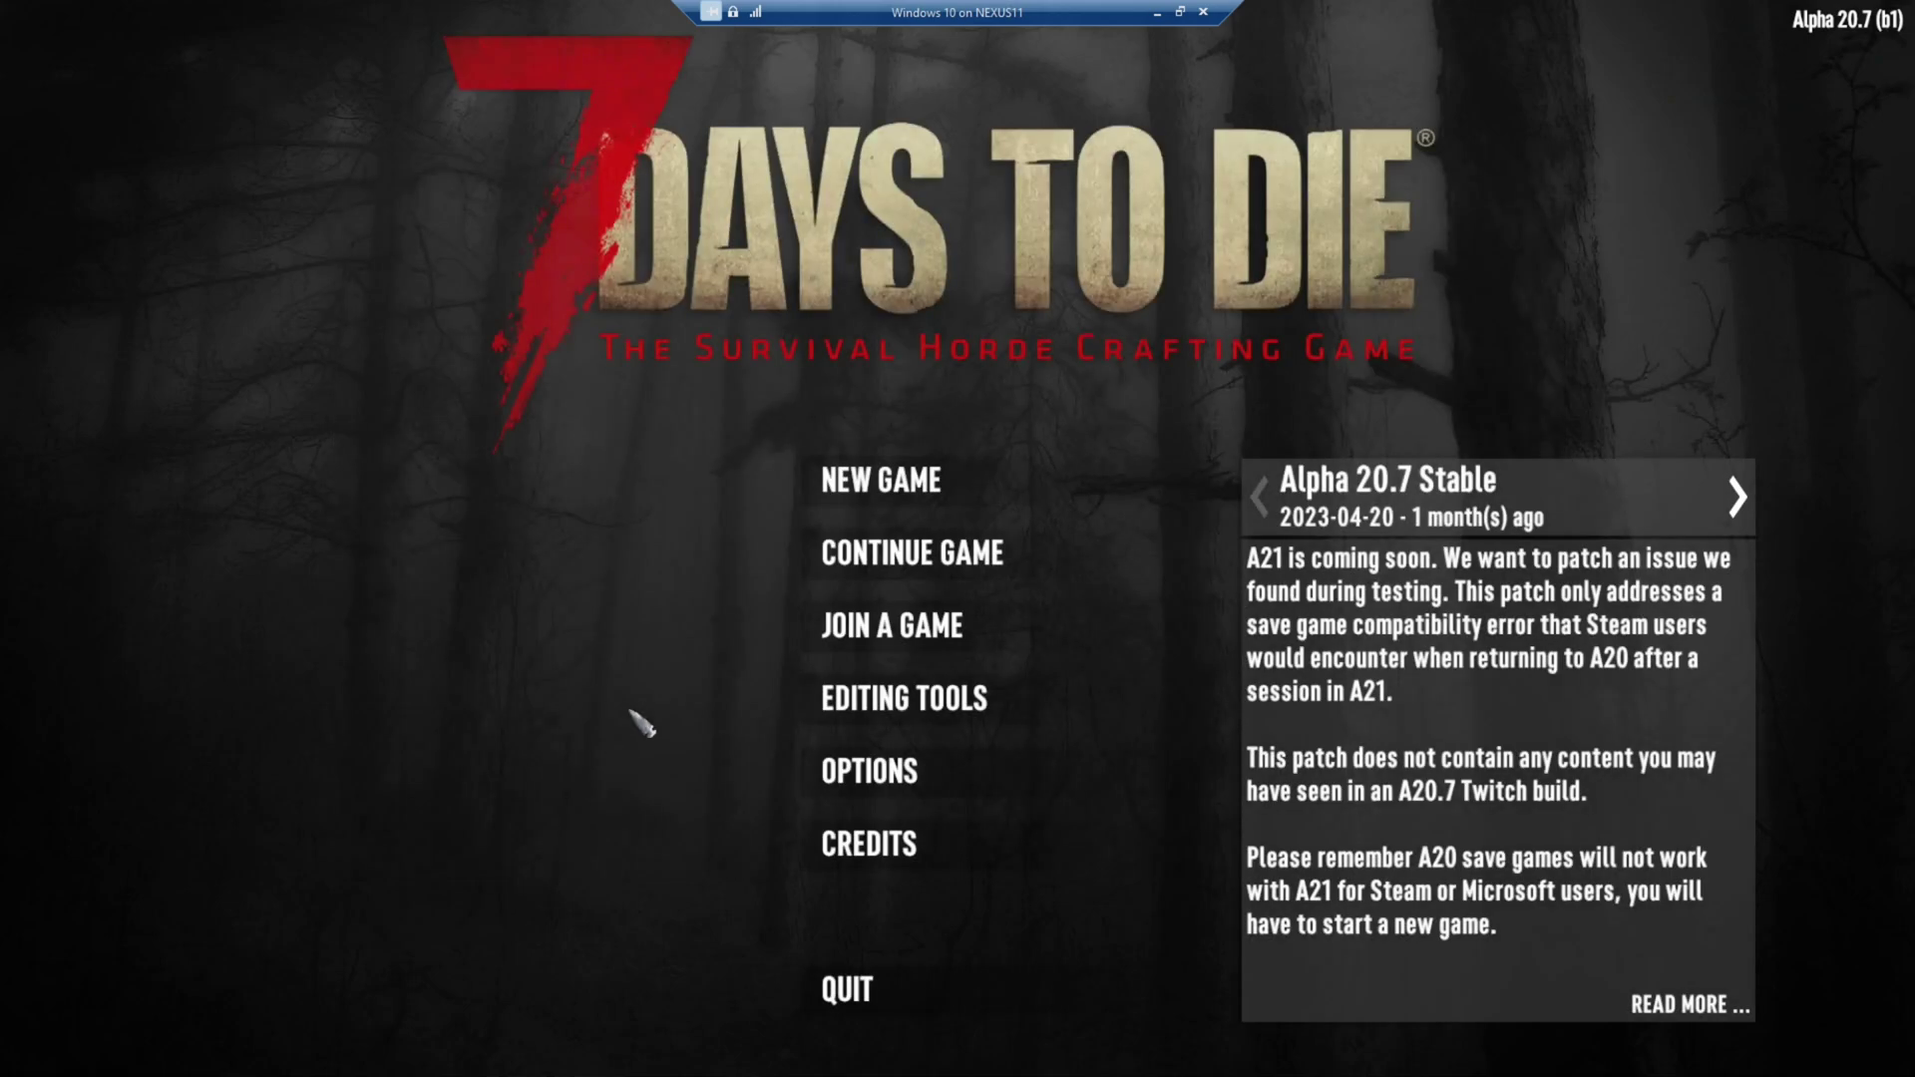
pyautogui.click(952, 560)
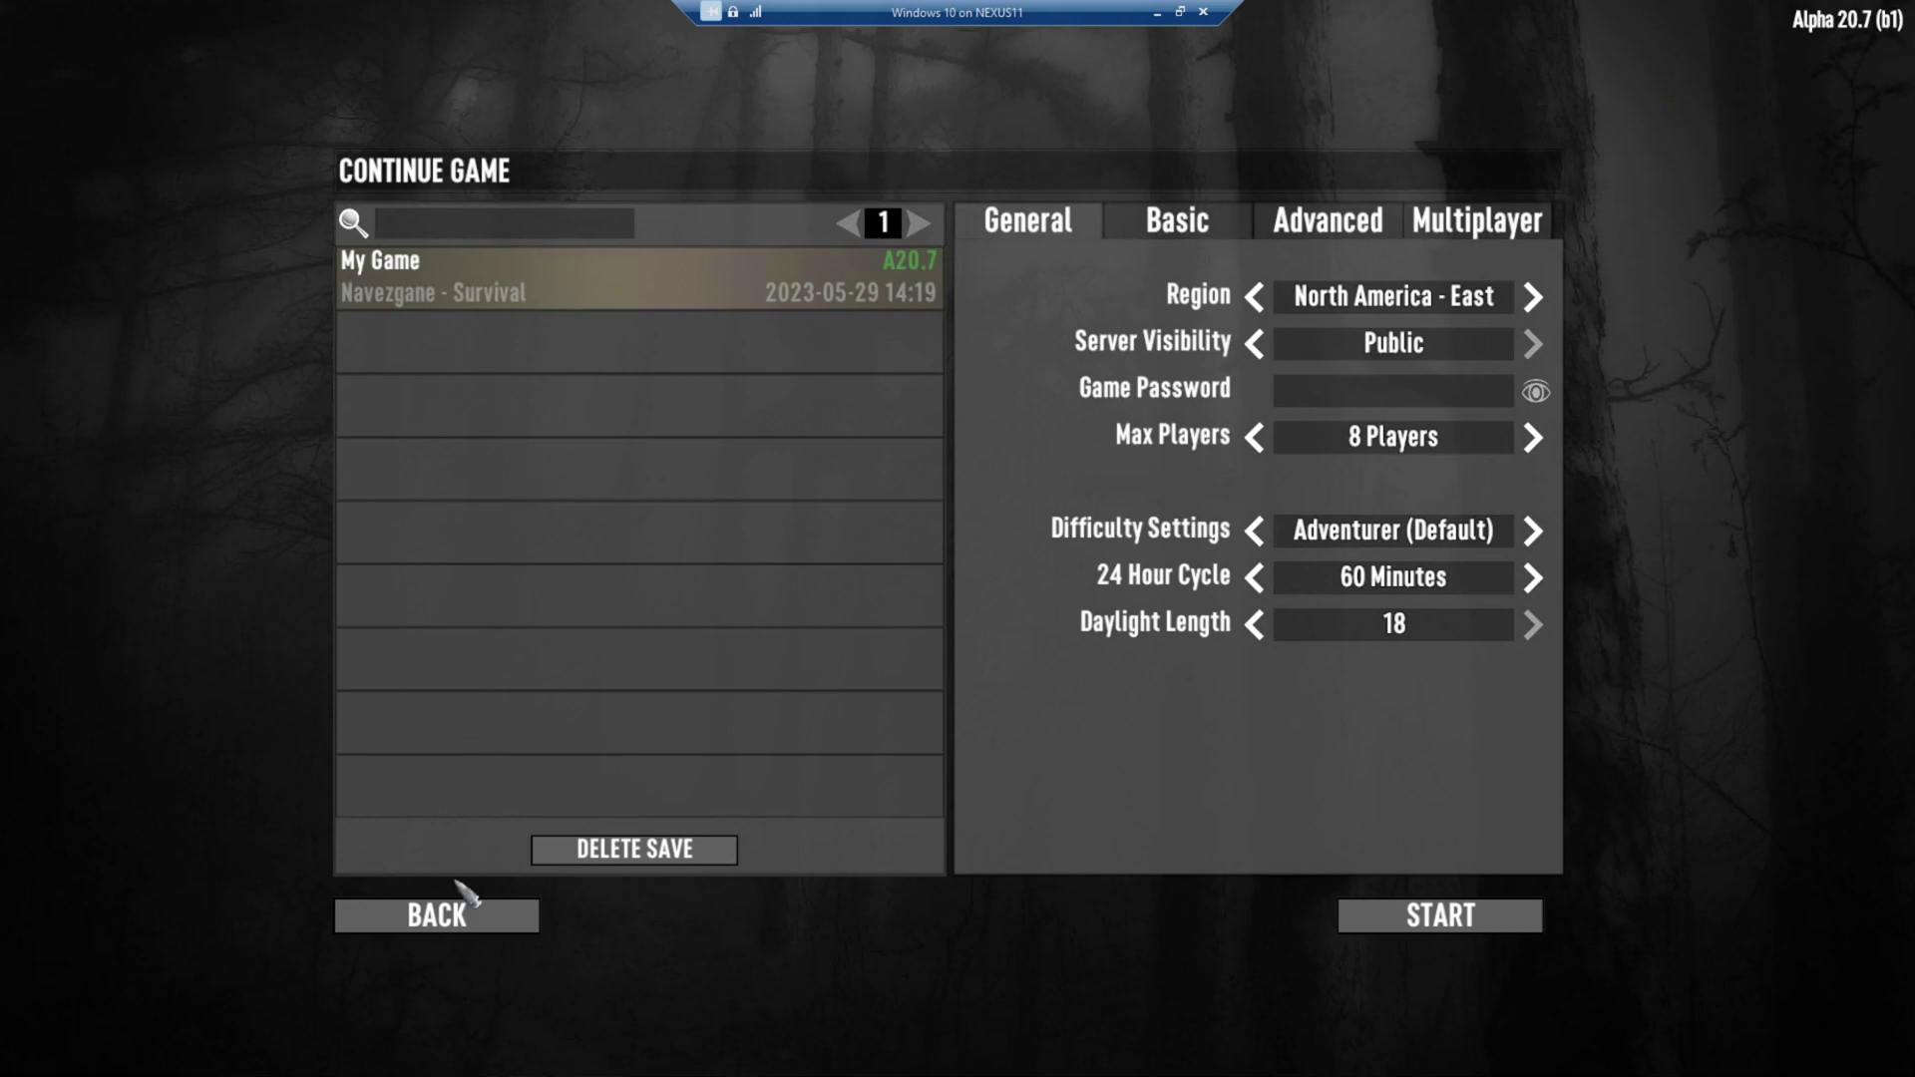
pyautogui.click(450, 919)
pyautogui.hotkey('alt', 'Tab')
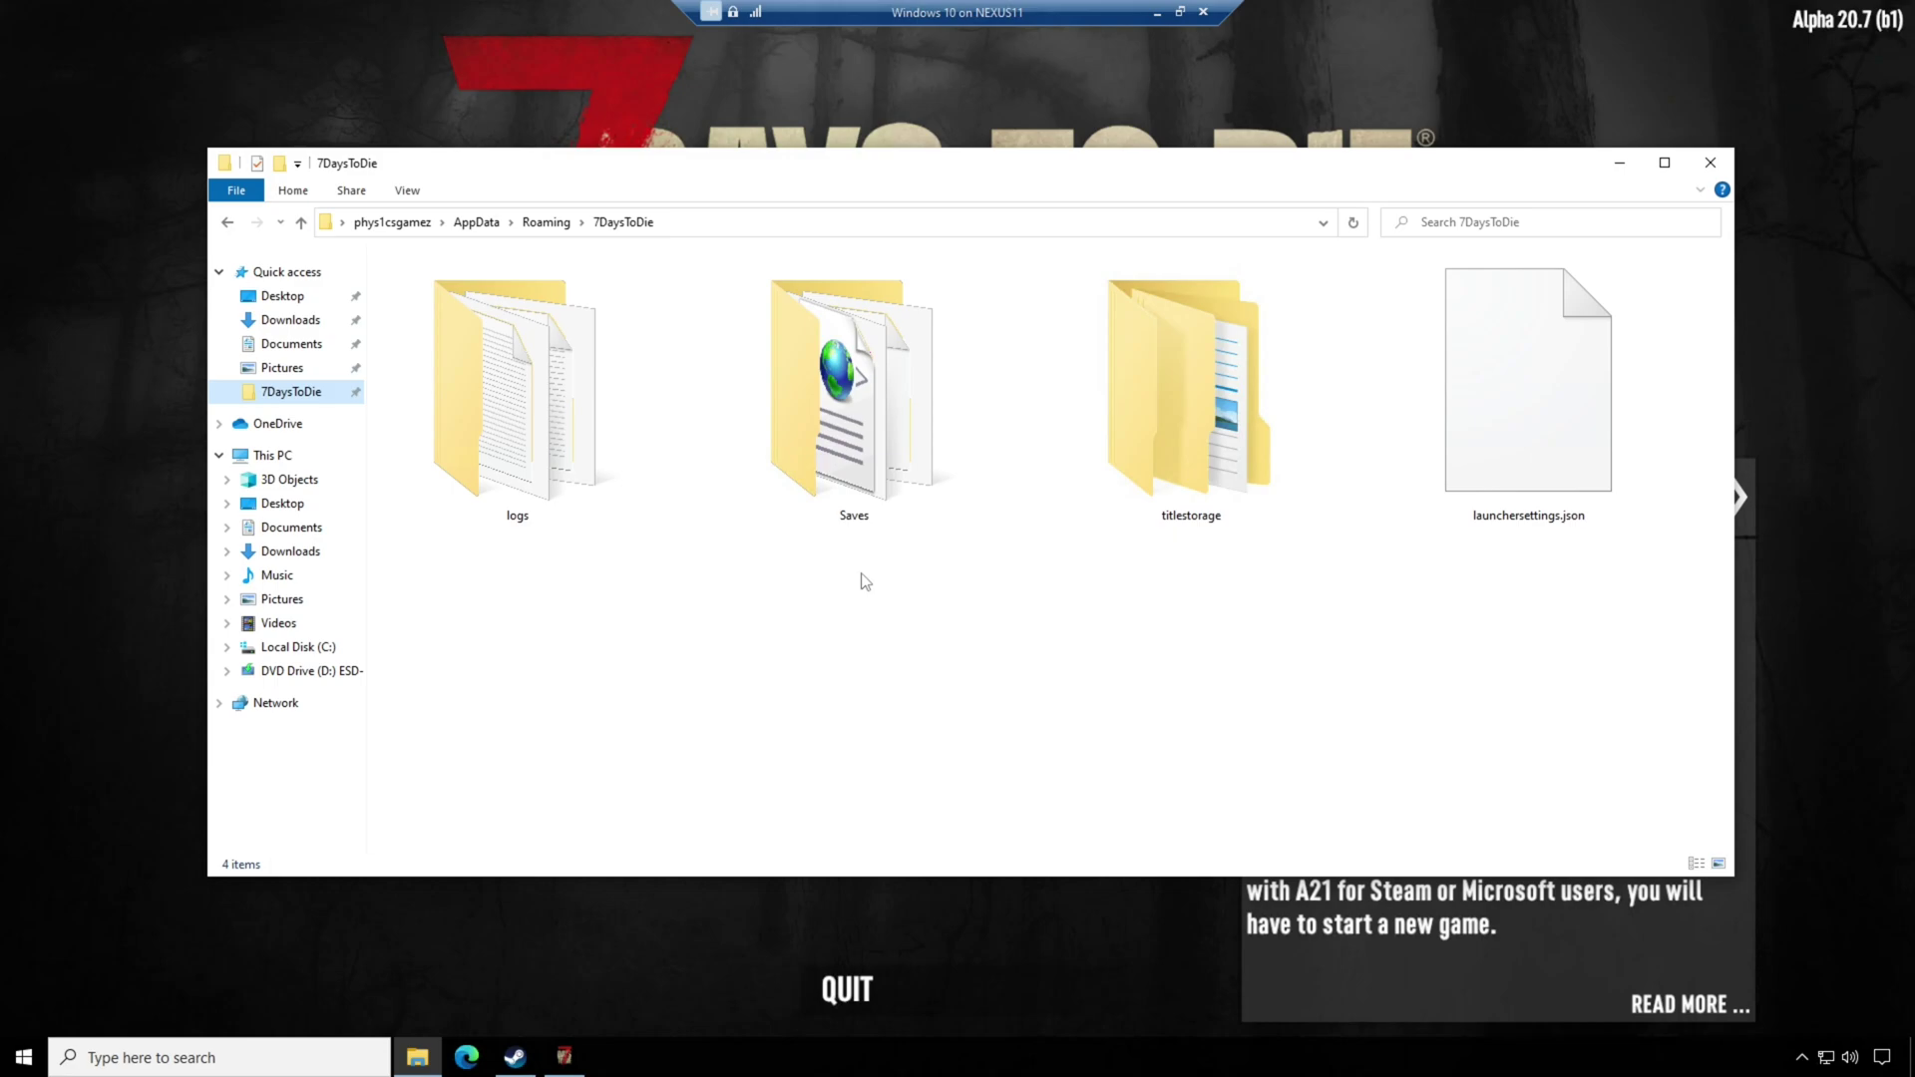
pyautogui.doubleClick(855, 503)
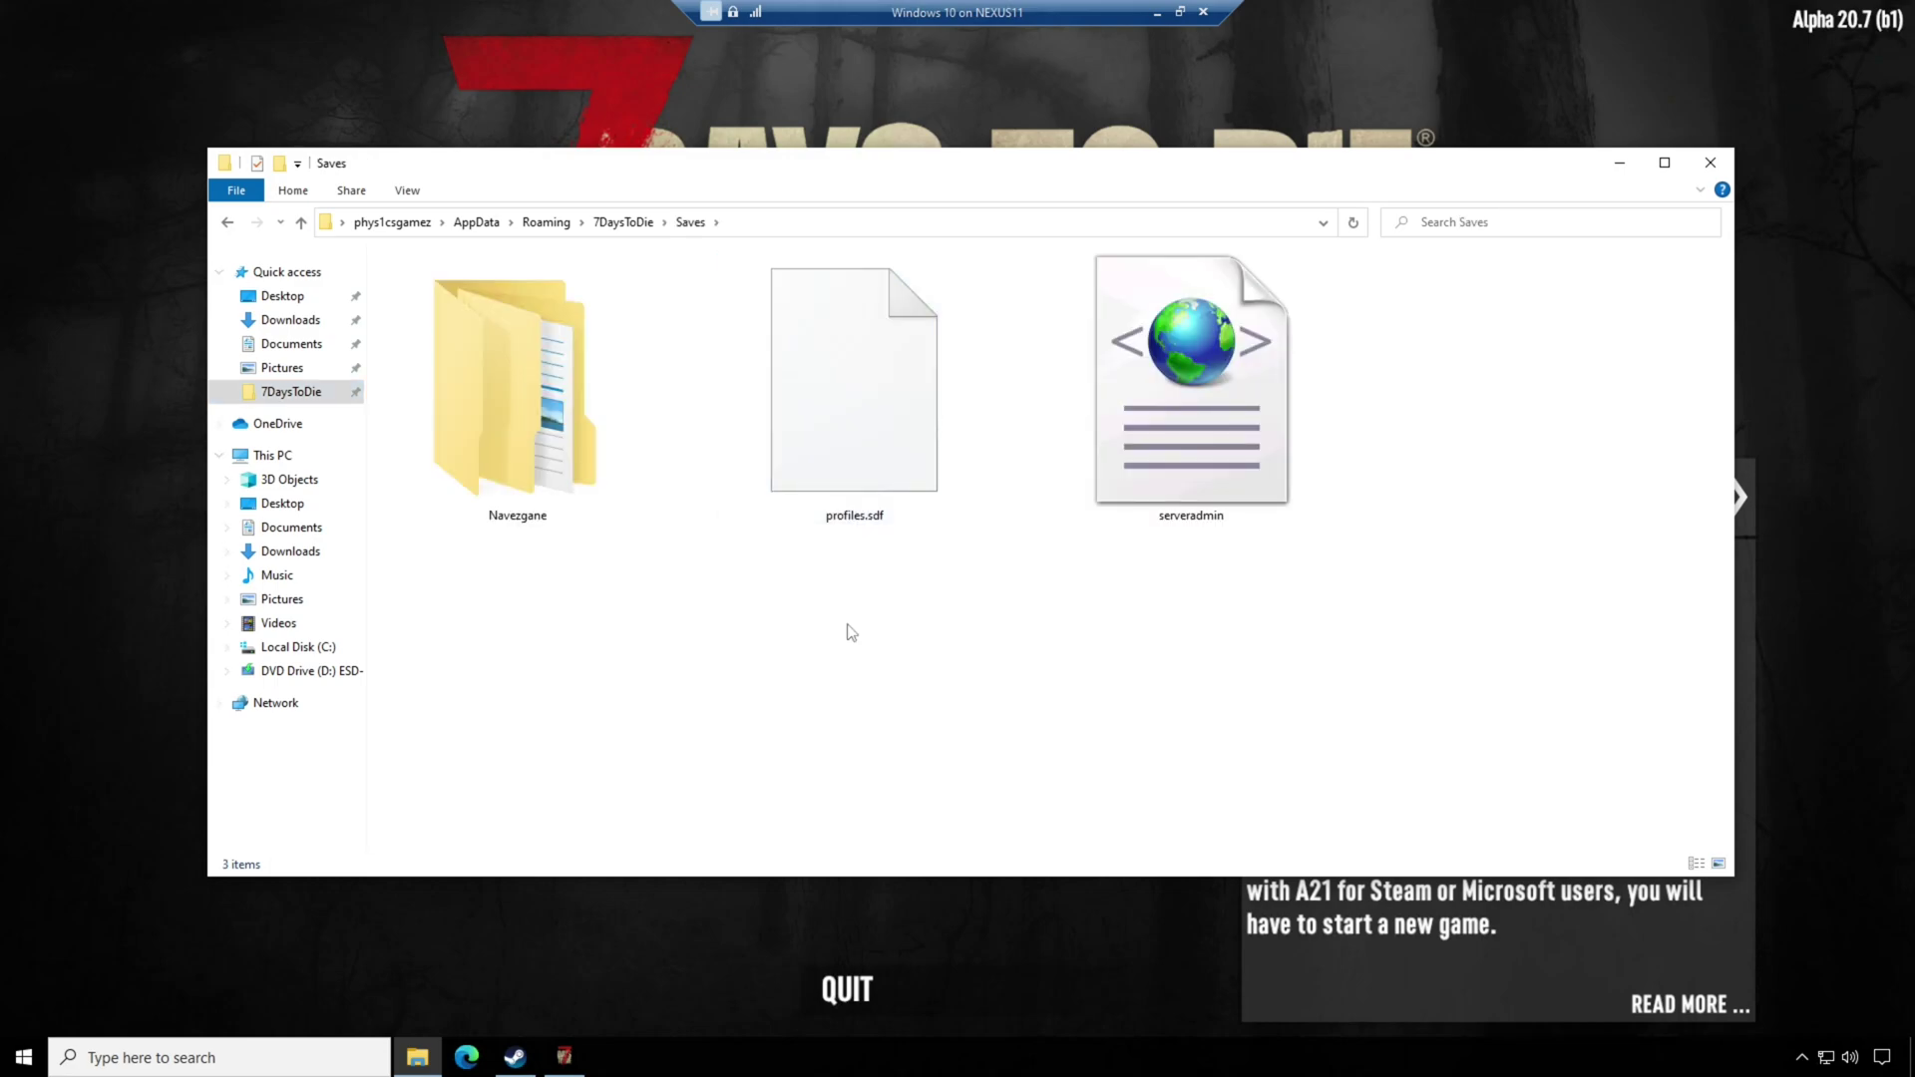
pyautogui.doubleClick(527, 527)
pyautogui.doubleClick(529, 526)
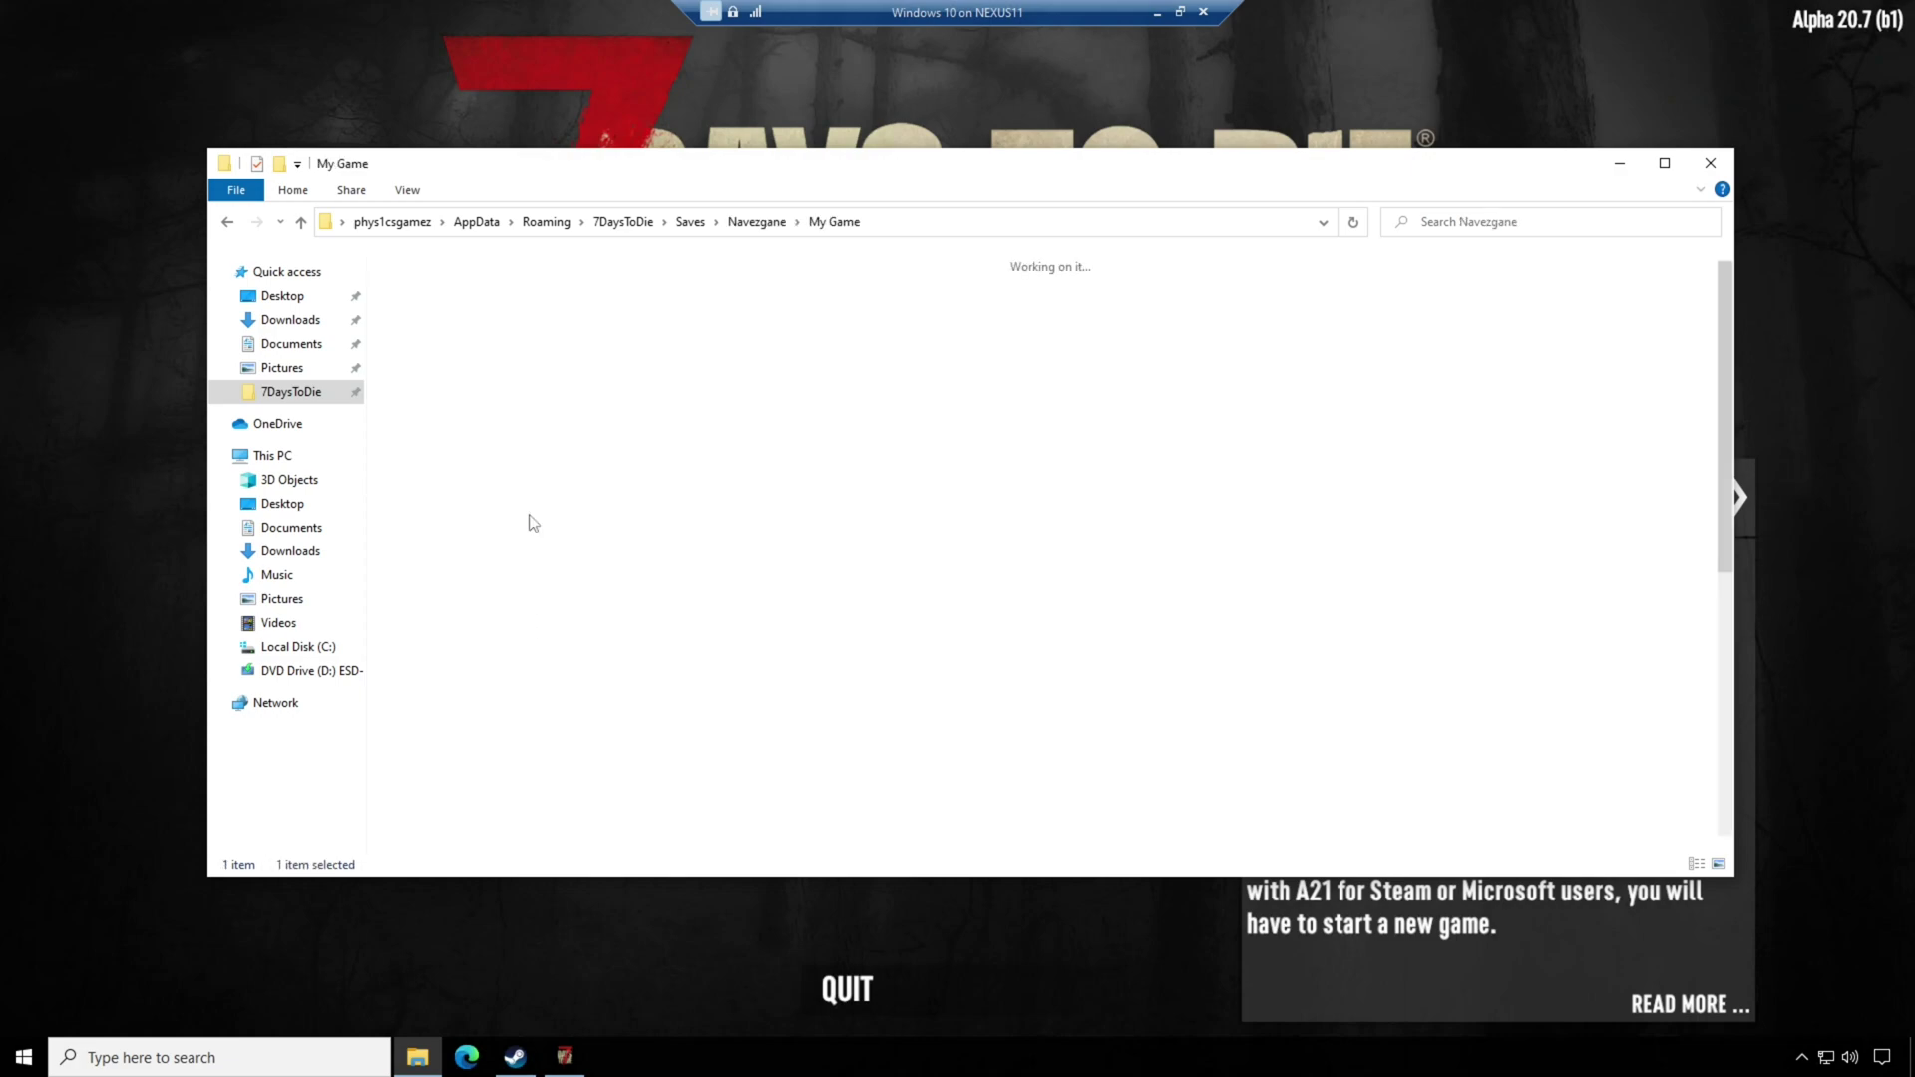
pyautogui.scroll(-5, 1005, 646)
pyautogui.scroll(5, 1009, 650)
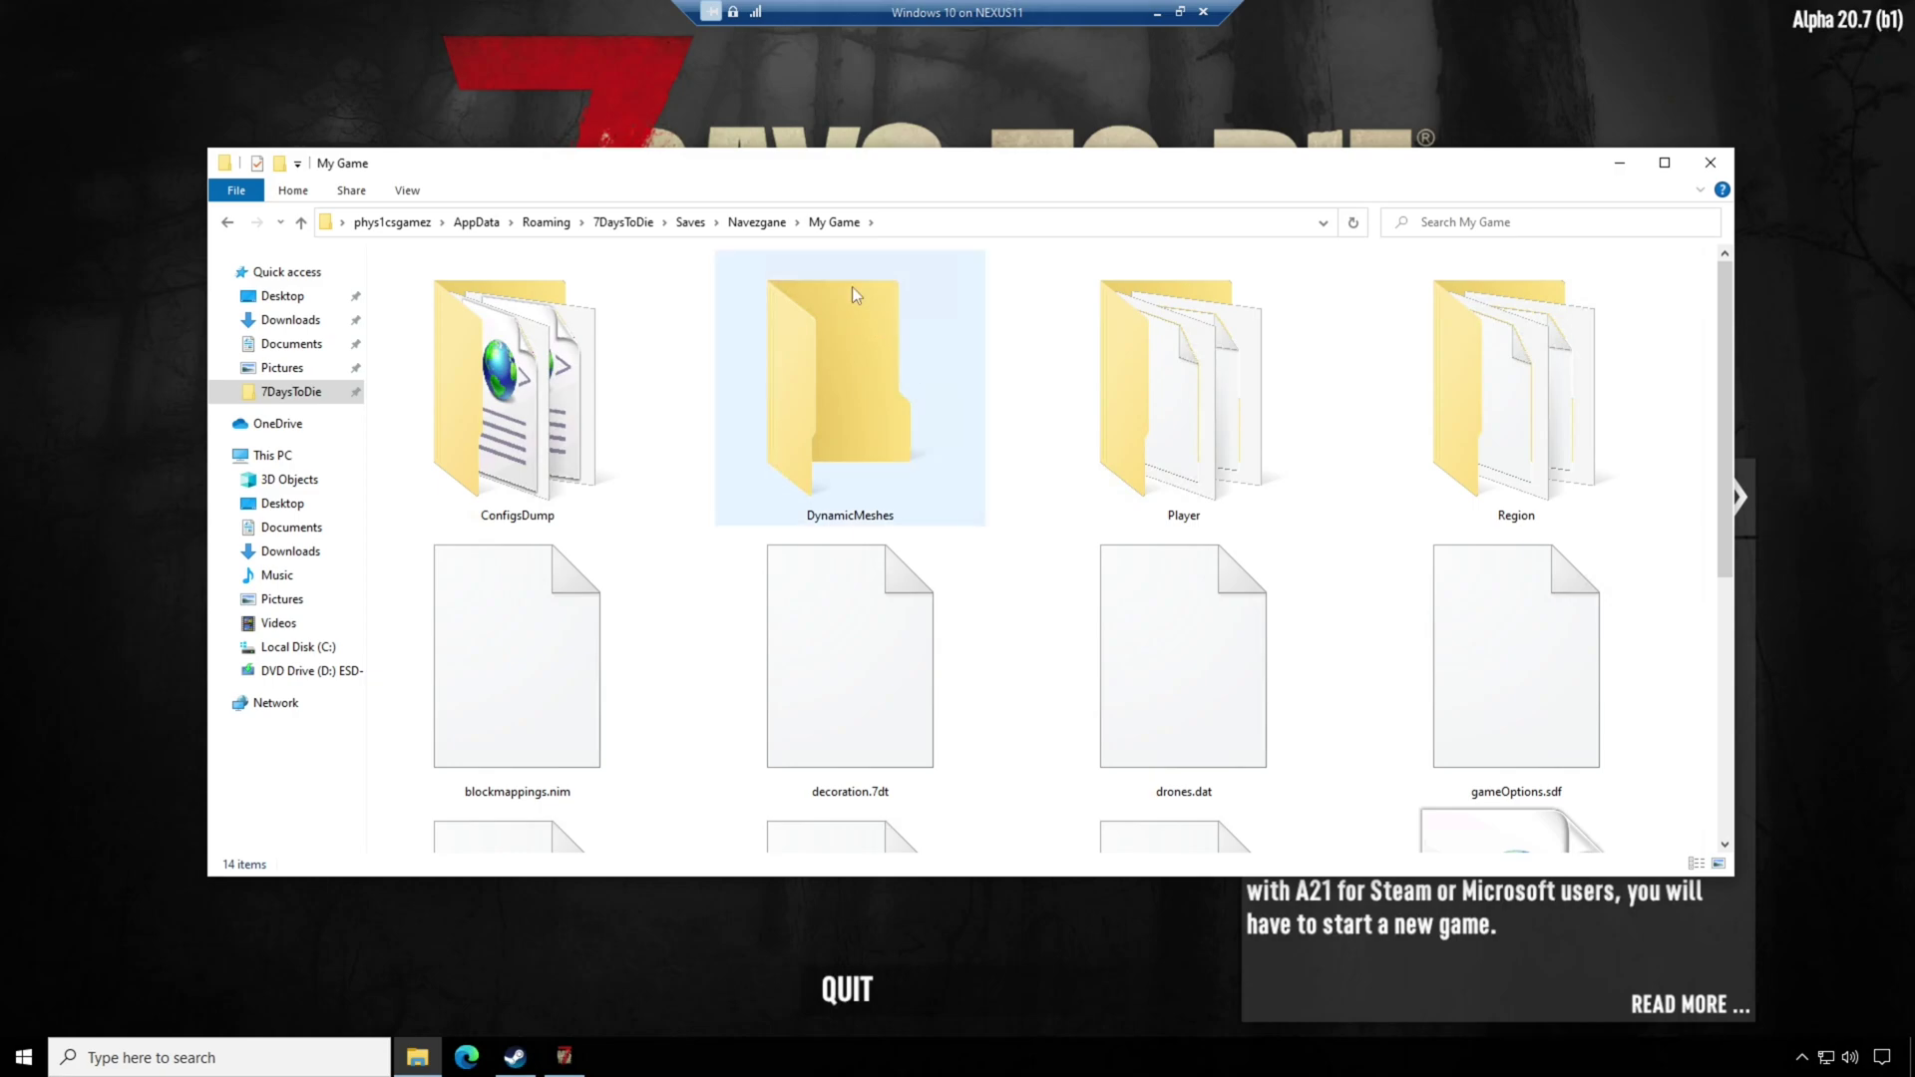
pyautogui.click(755, 221)
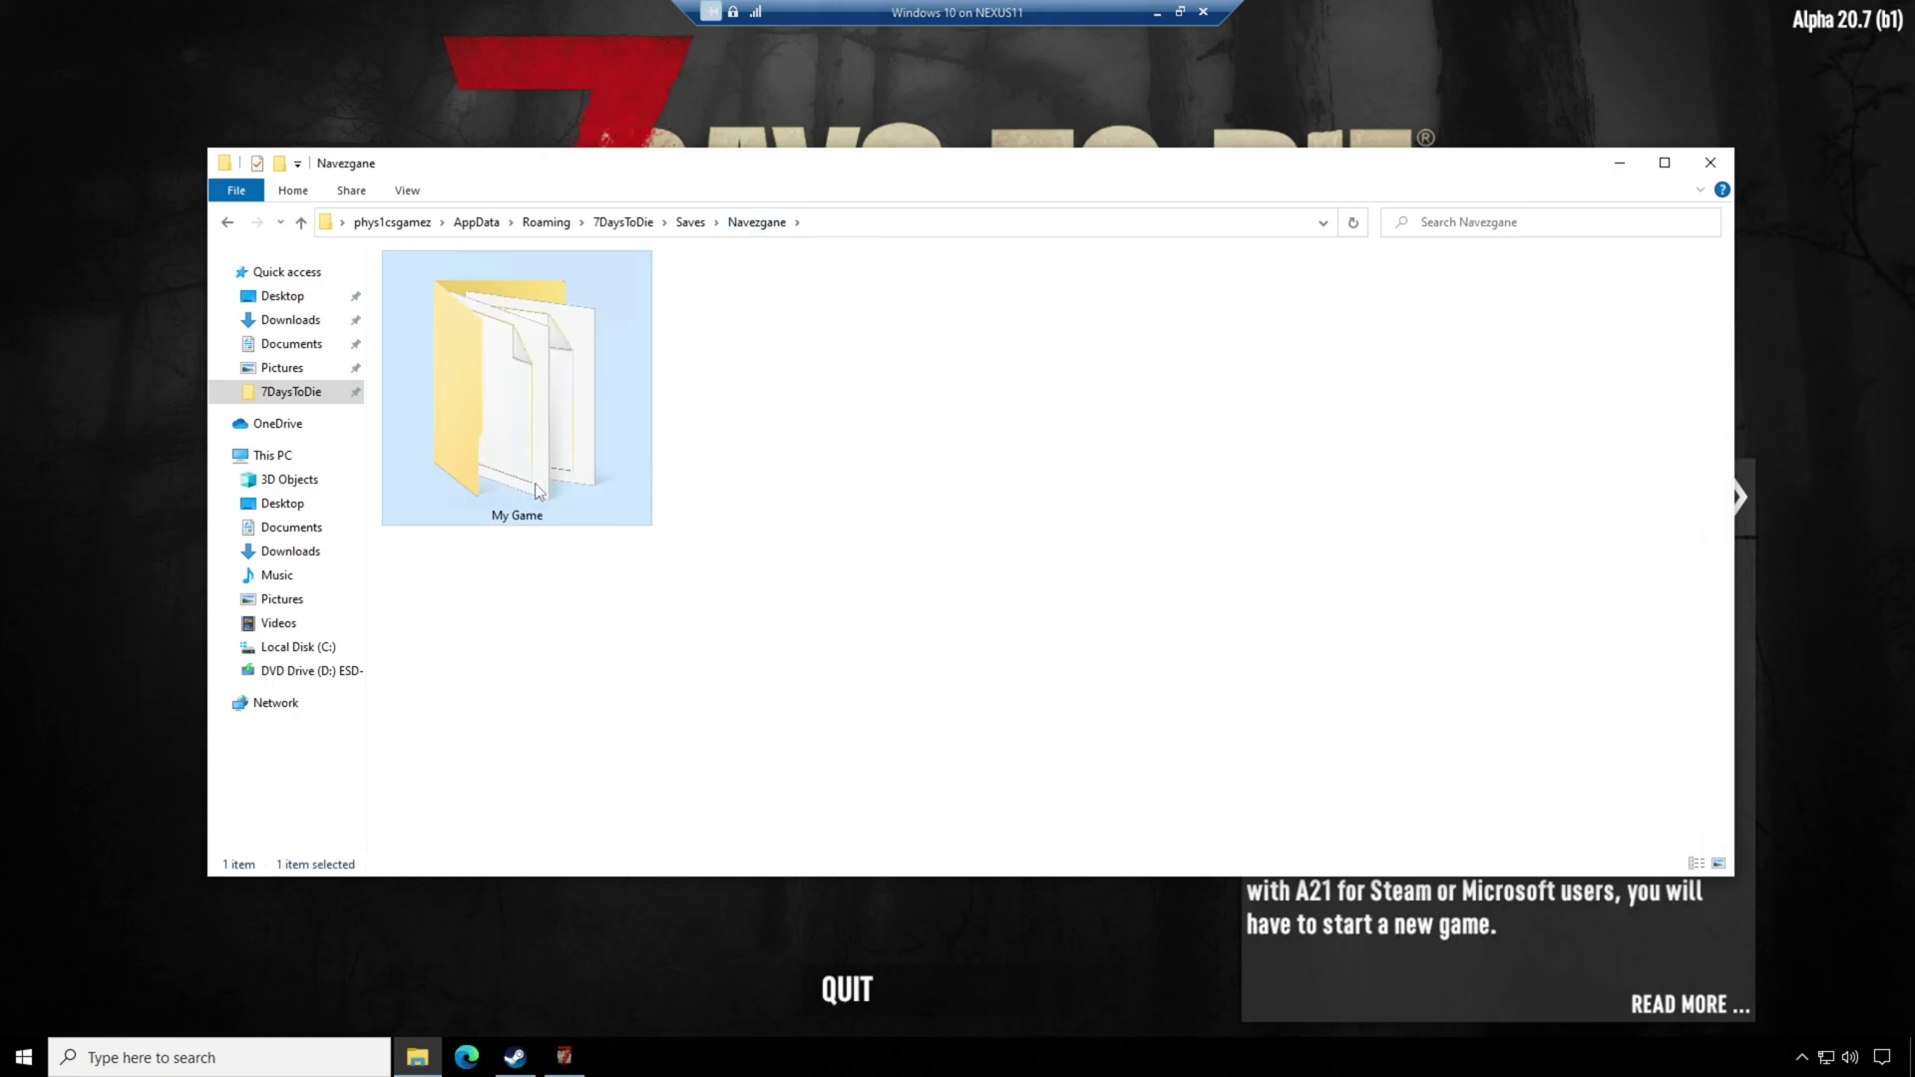
pyautogui.rightClick(529, 445)
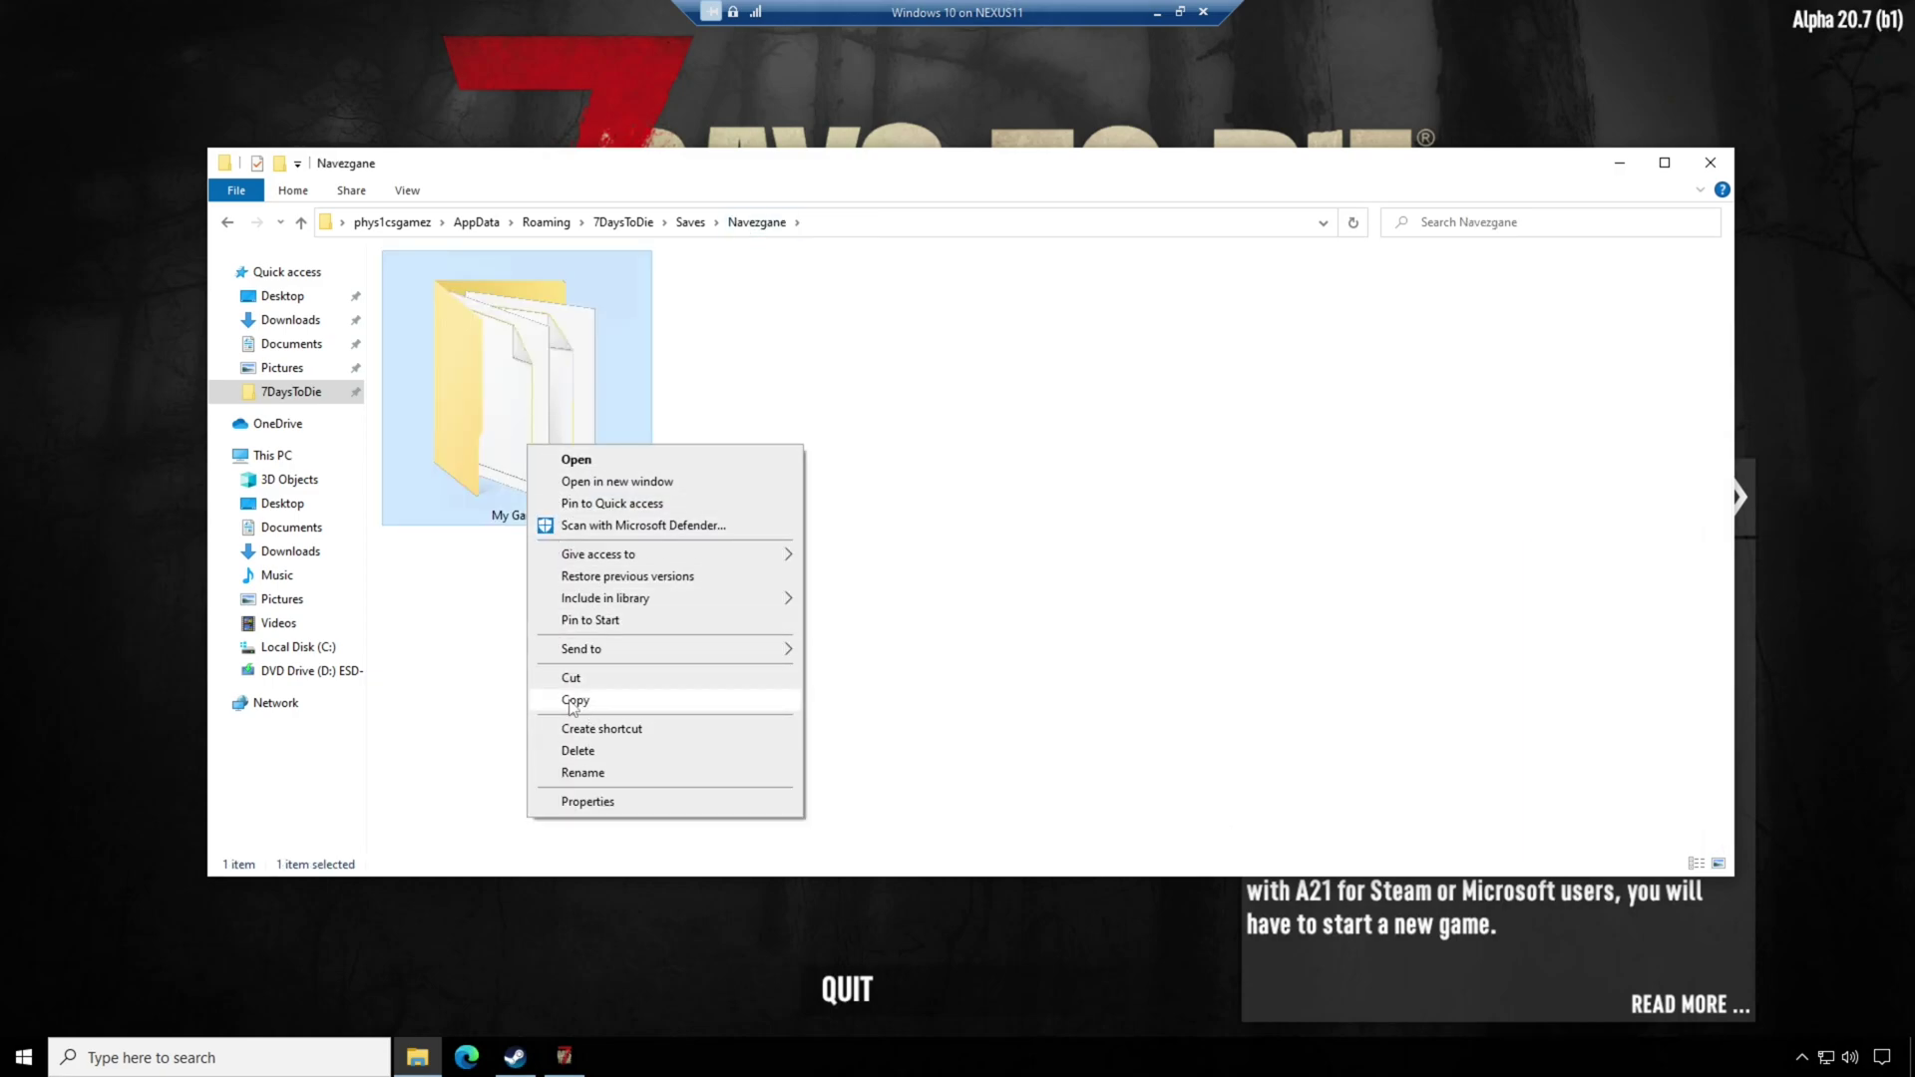
pyautogui.click(438, 680)
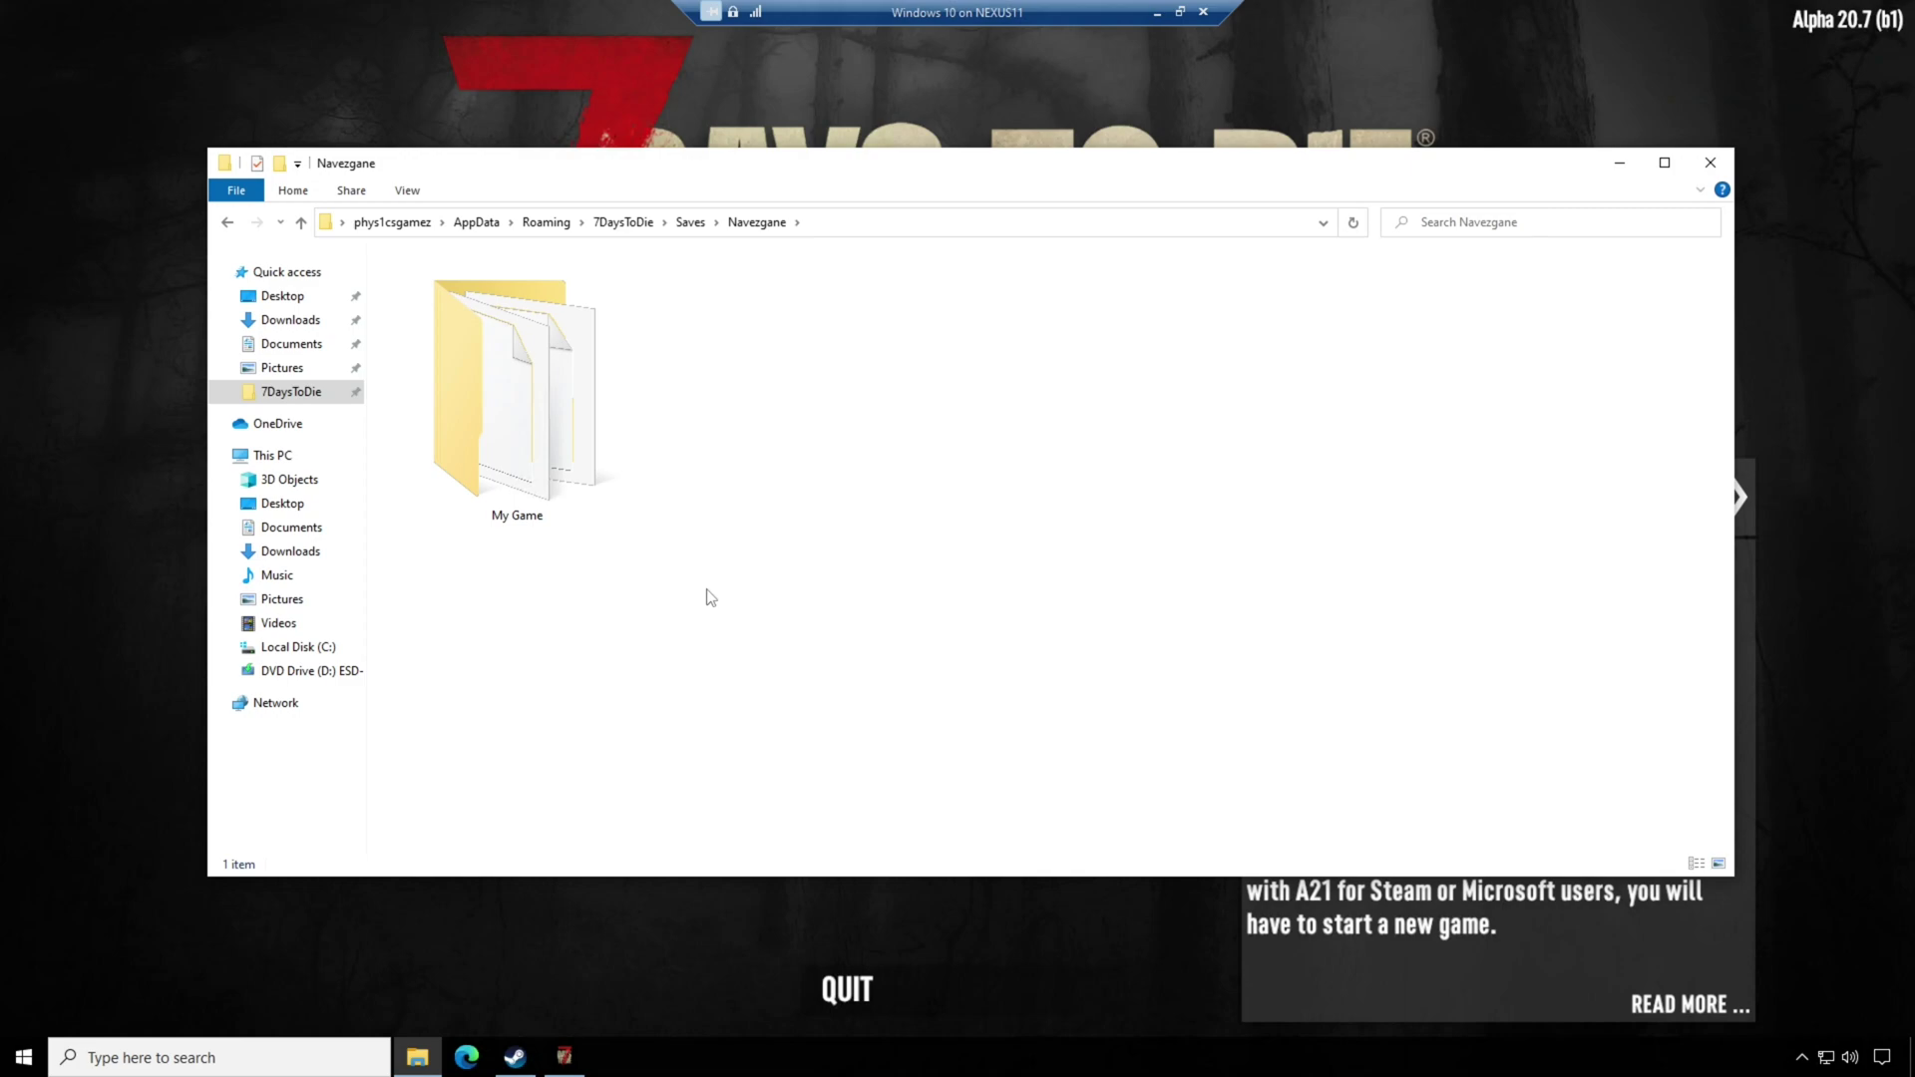
pyautogui.click(690, 221)
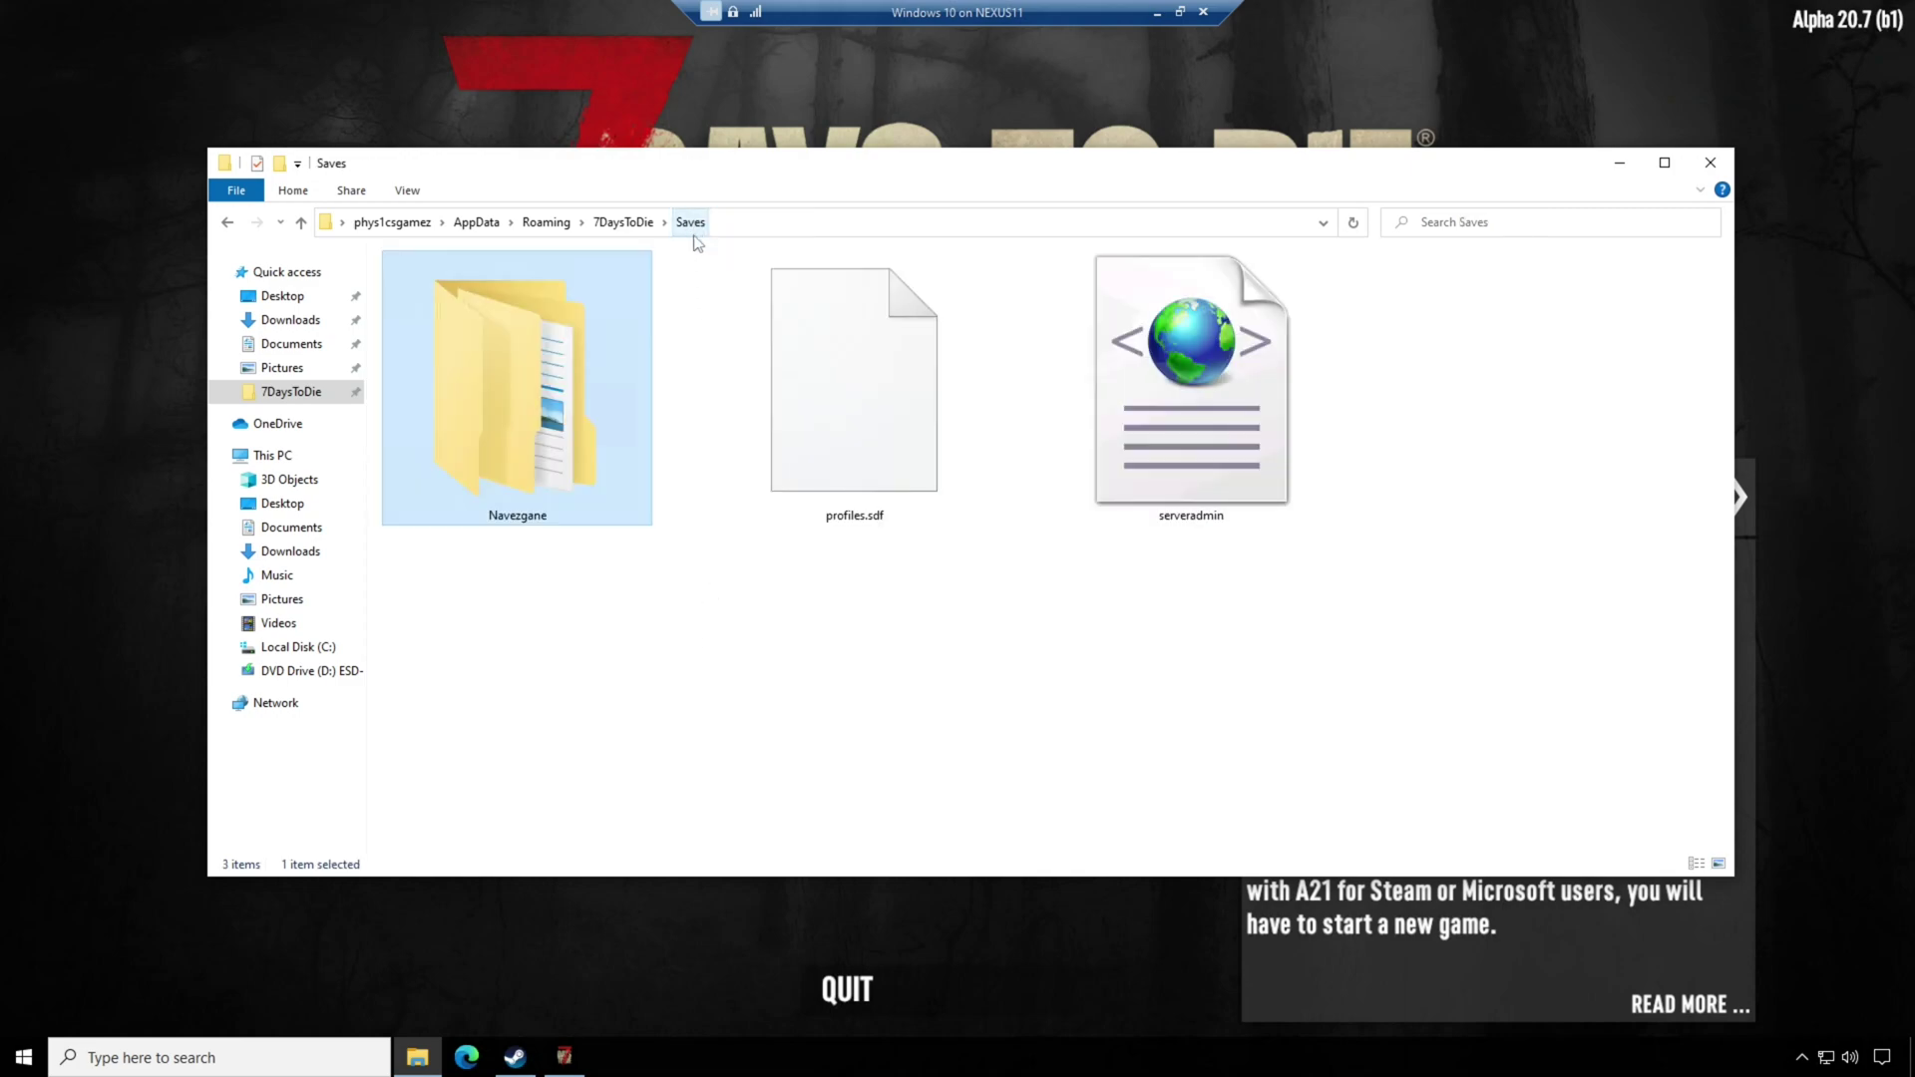
pyautogui.click(758, 666)
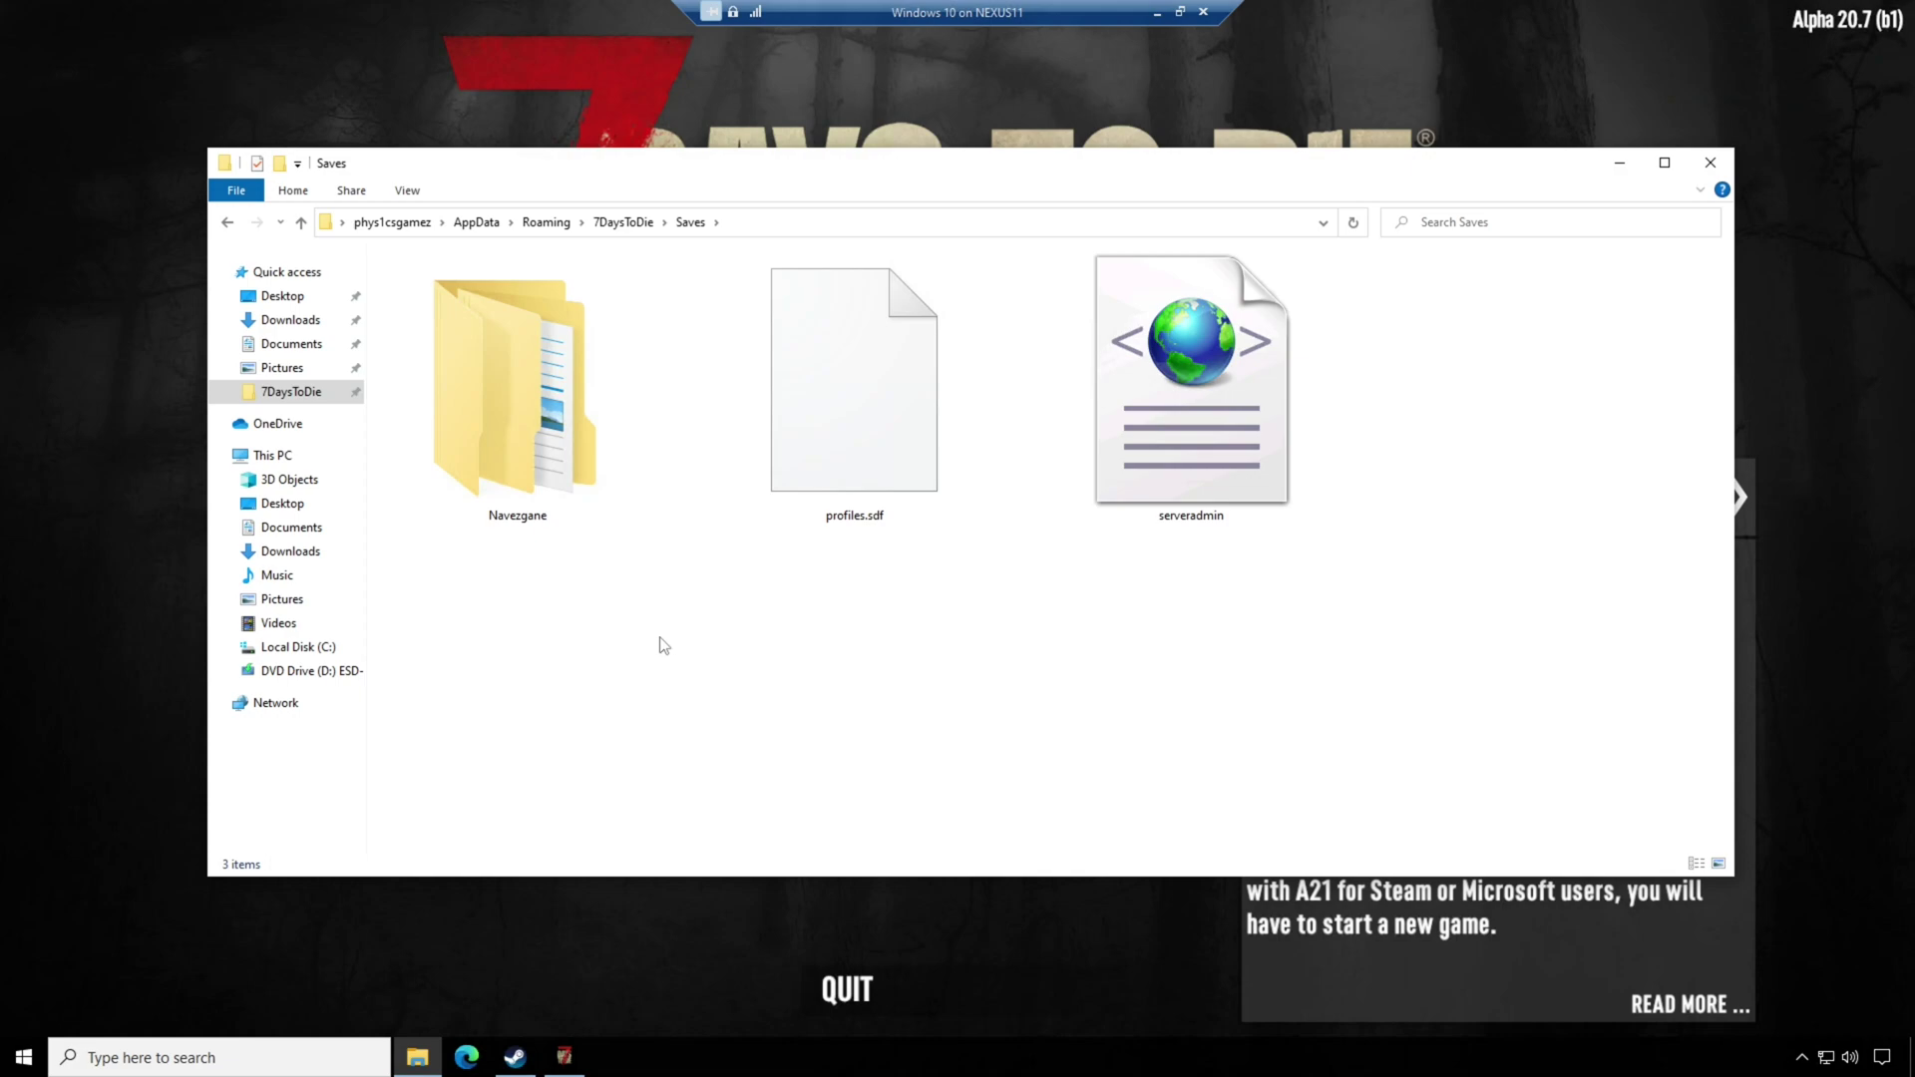
pyautogui.click(613, 224)
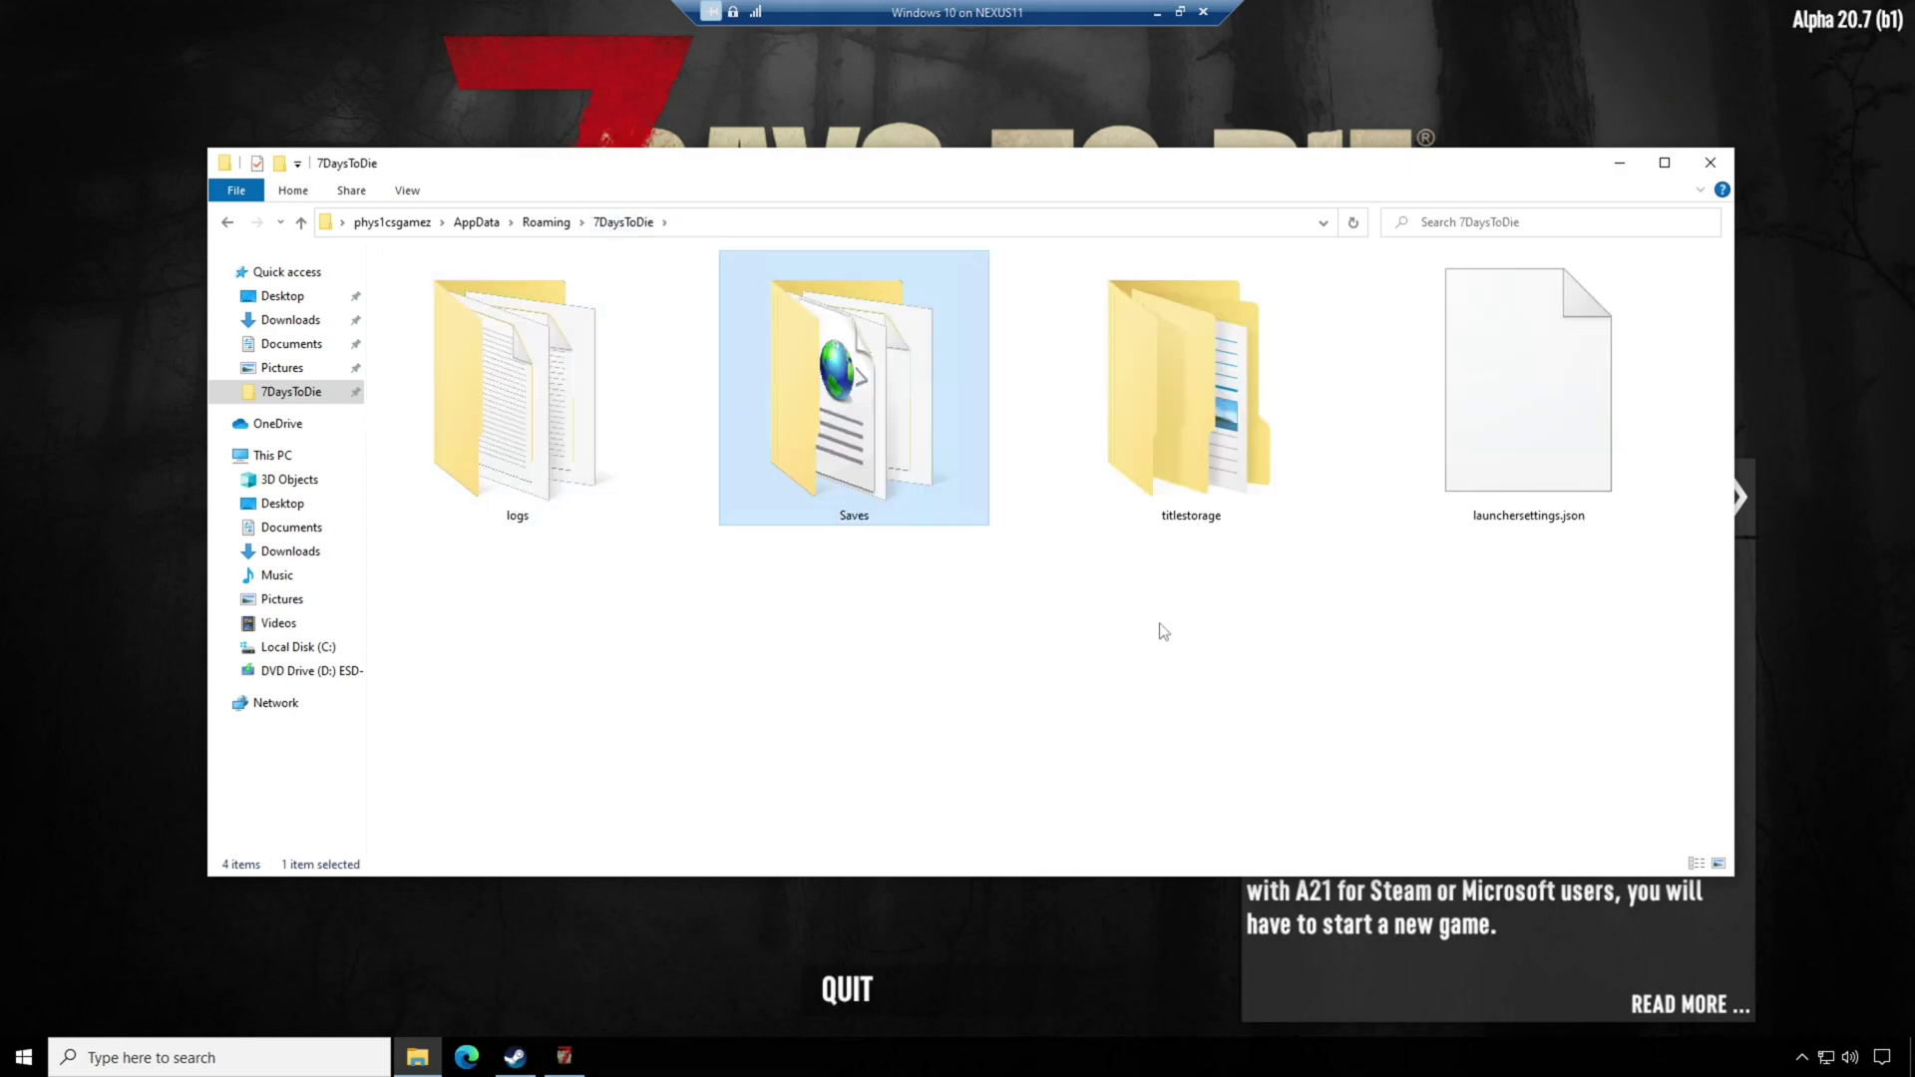